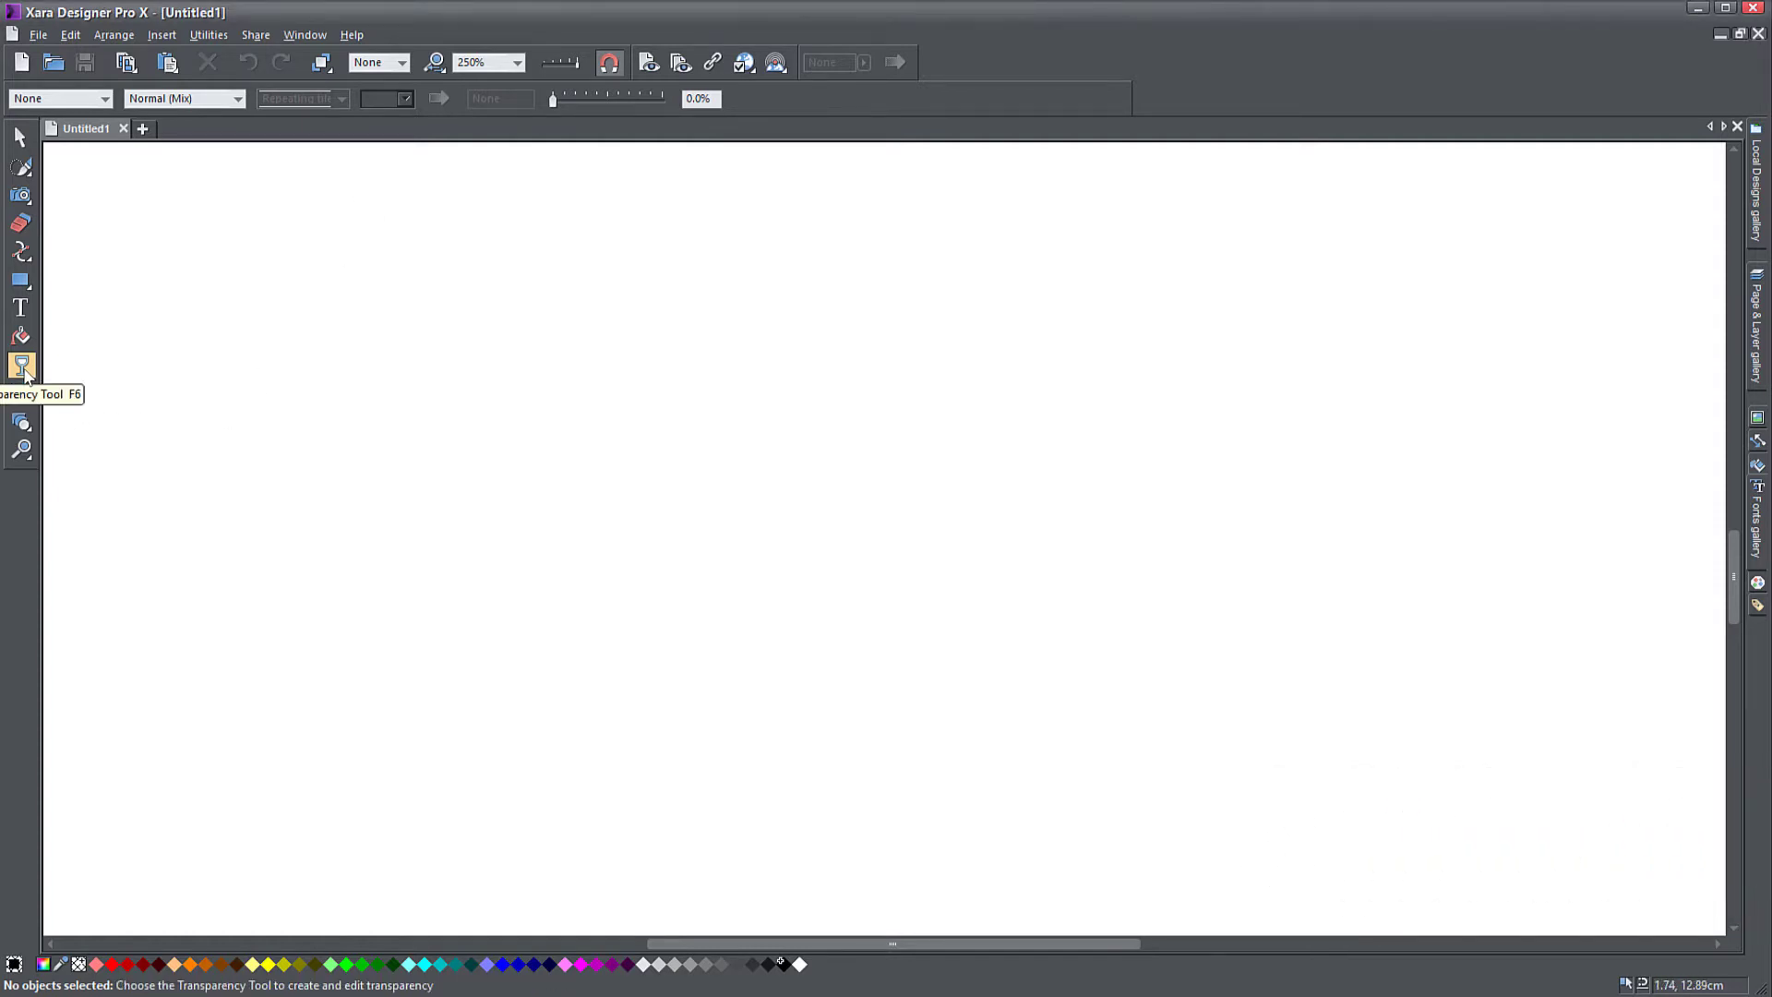
Activate the Transparency Tool on the empty Untitled1 document.
click(21, 365)
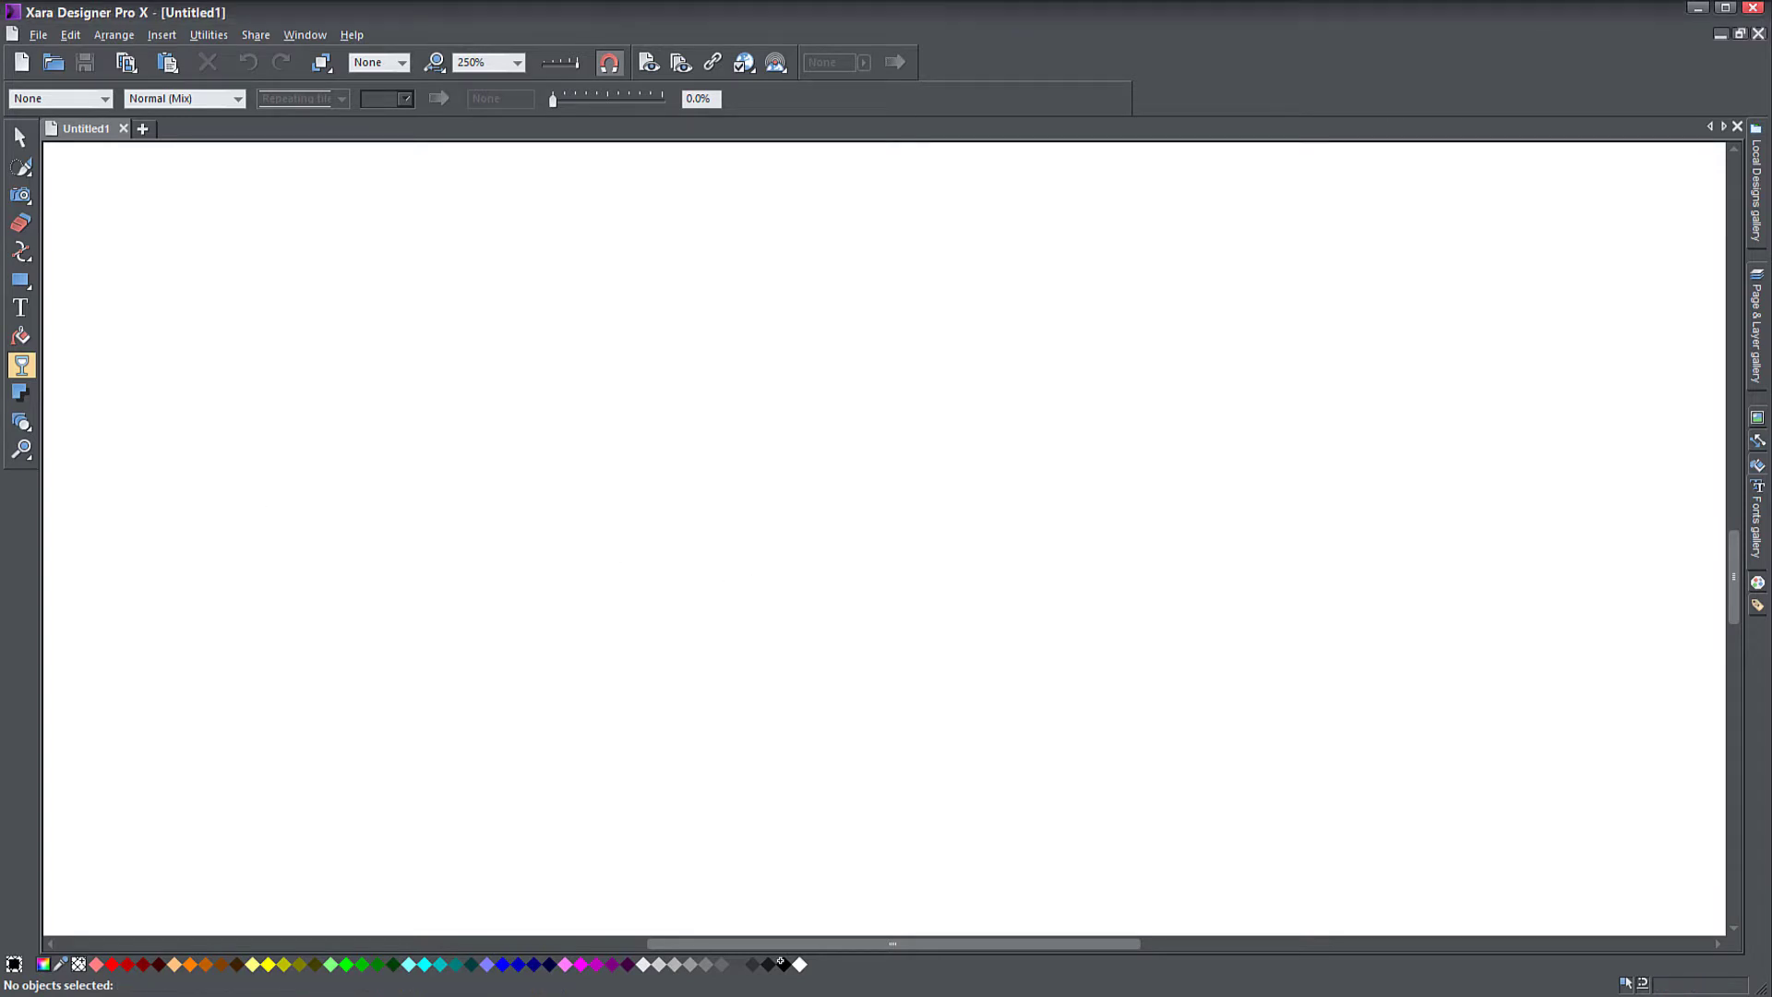
Import the golden bauble photo at original resolution and move it down on the page.
drag(328, 644, 897, 426)
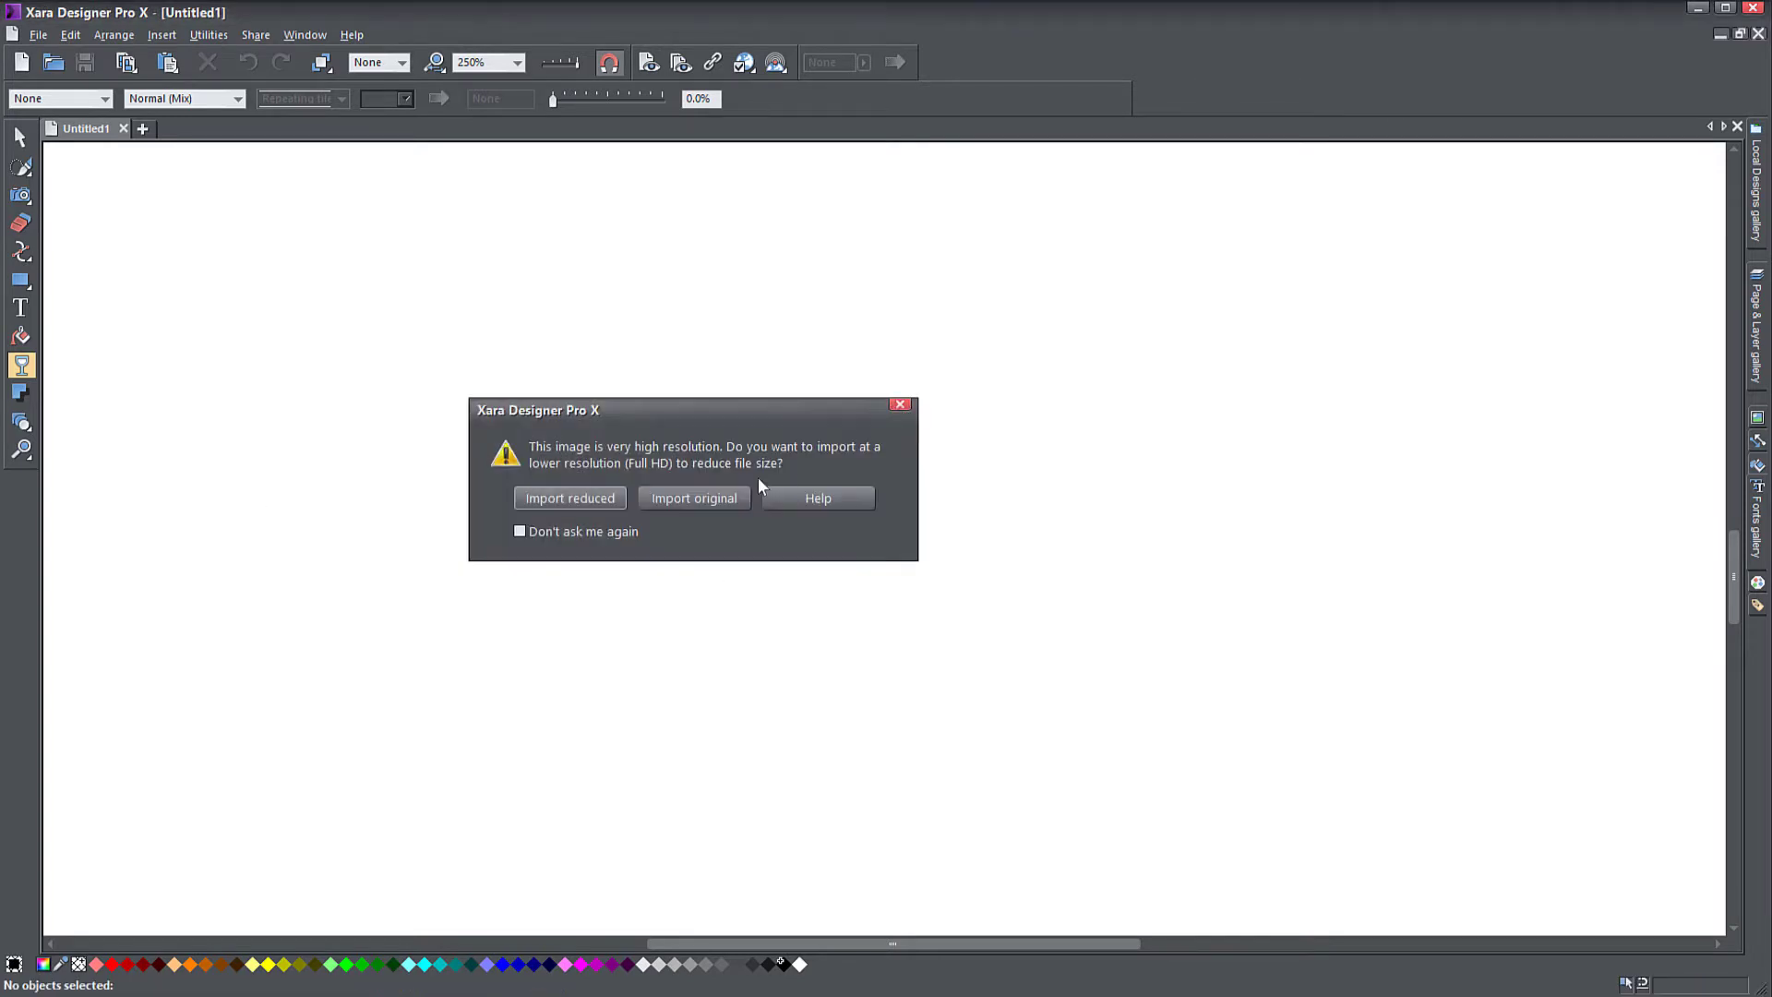
click(712, 502)
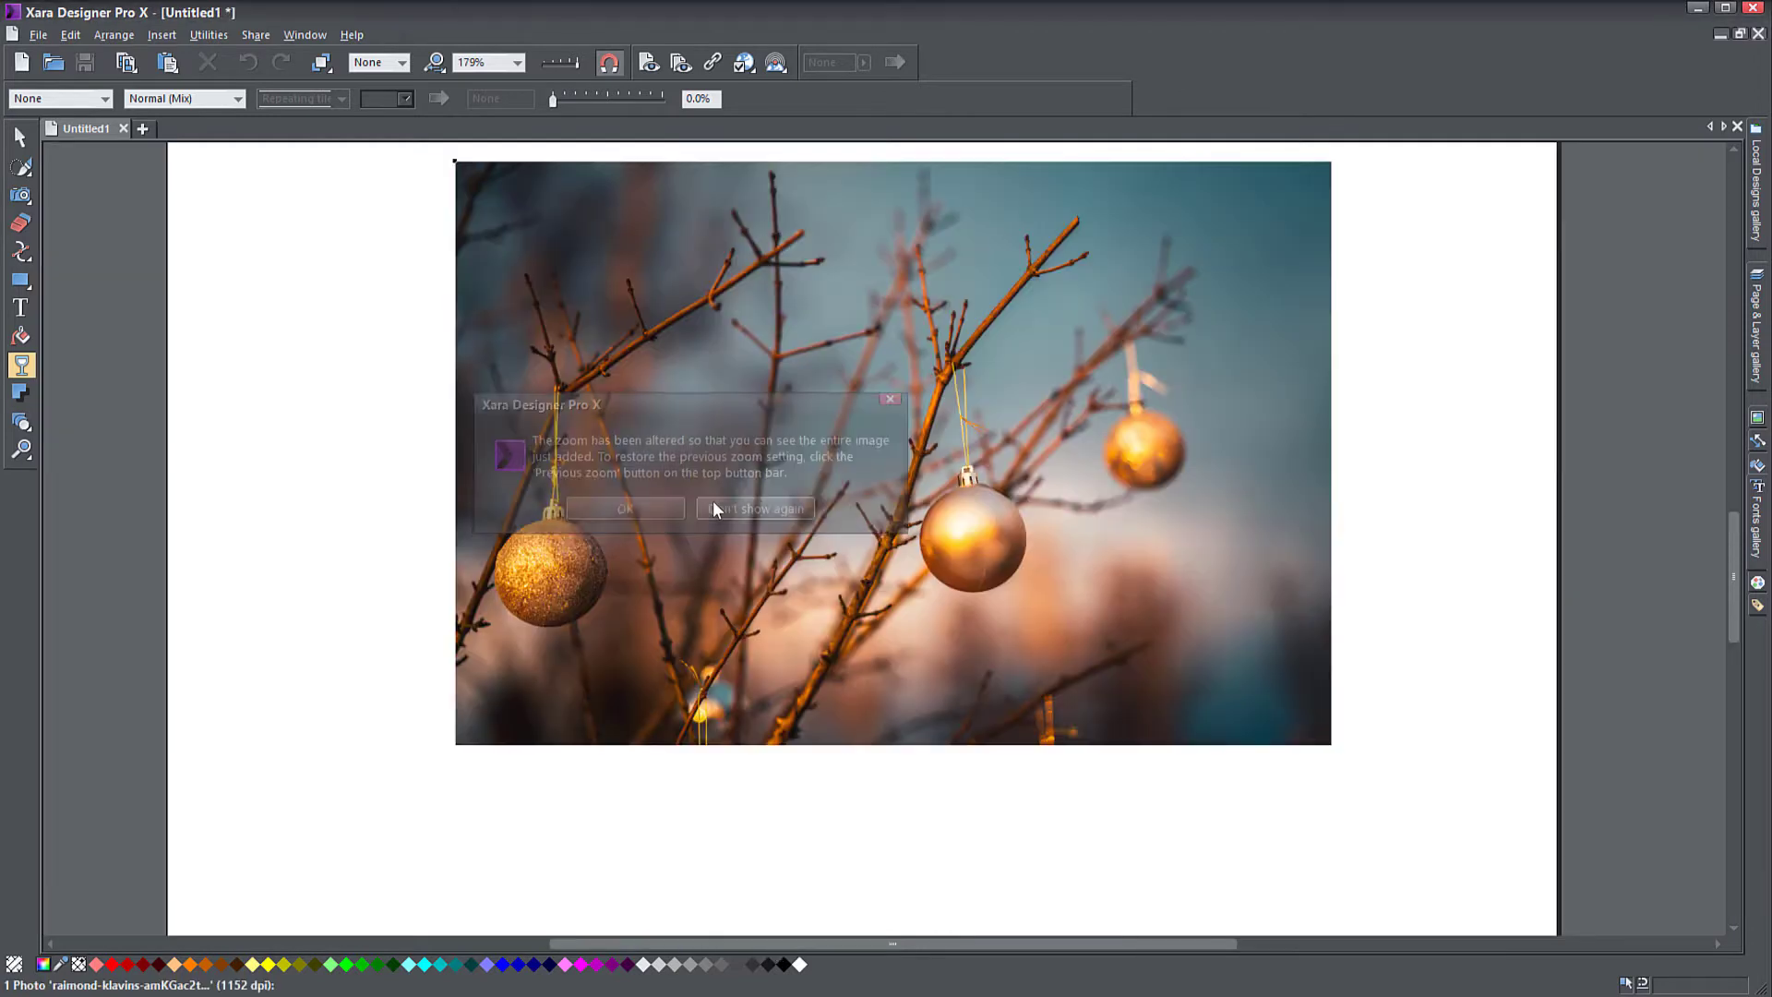
click(654, 509)
click(20, 138)
drag(796, 454, 673, 577)
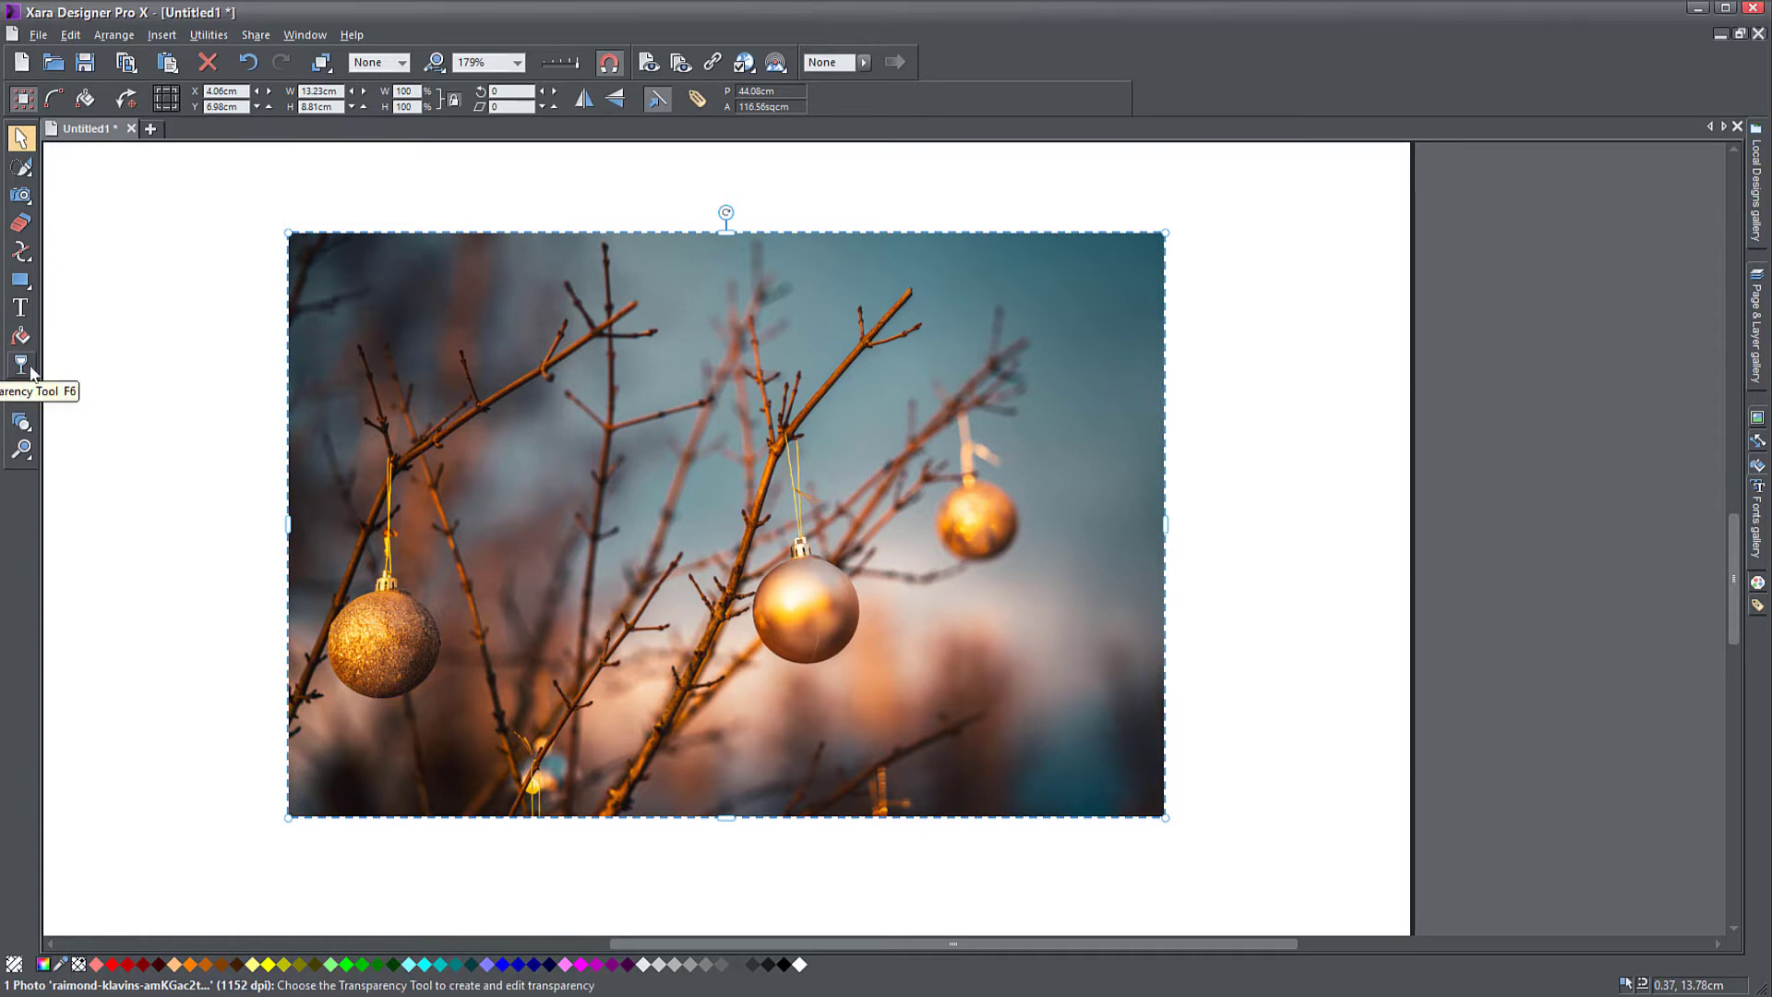
click(382, 363)
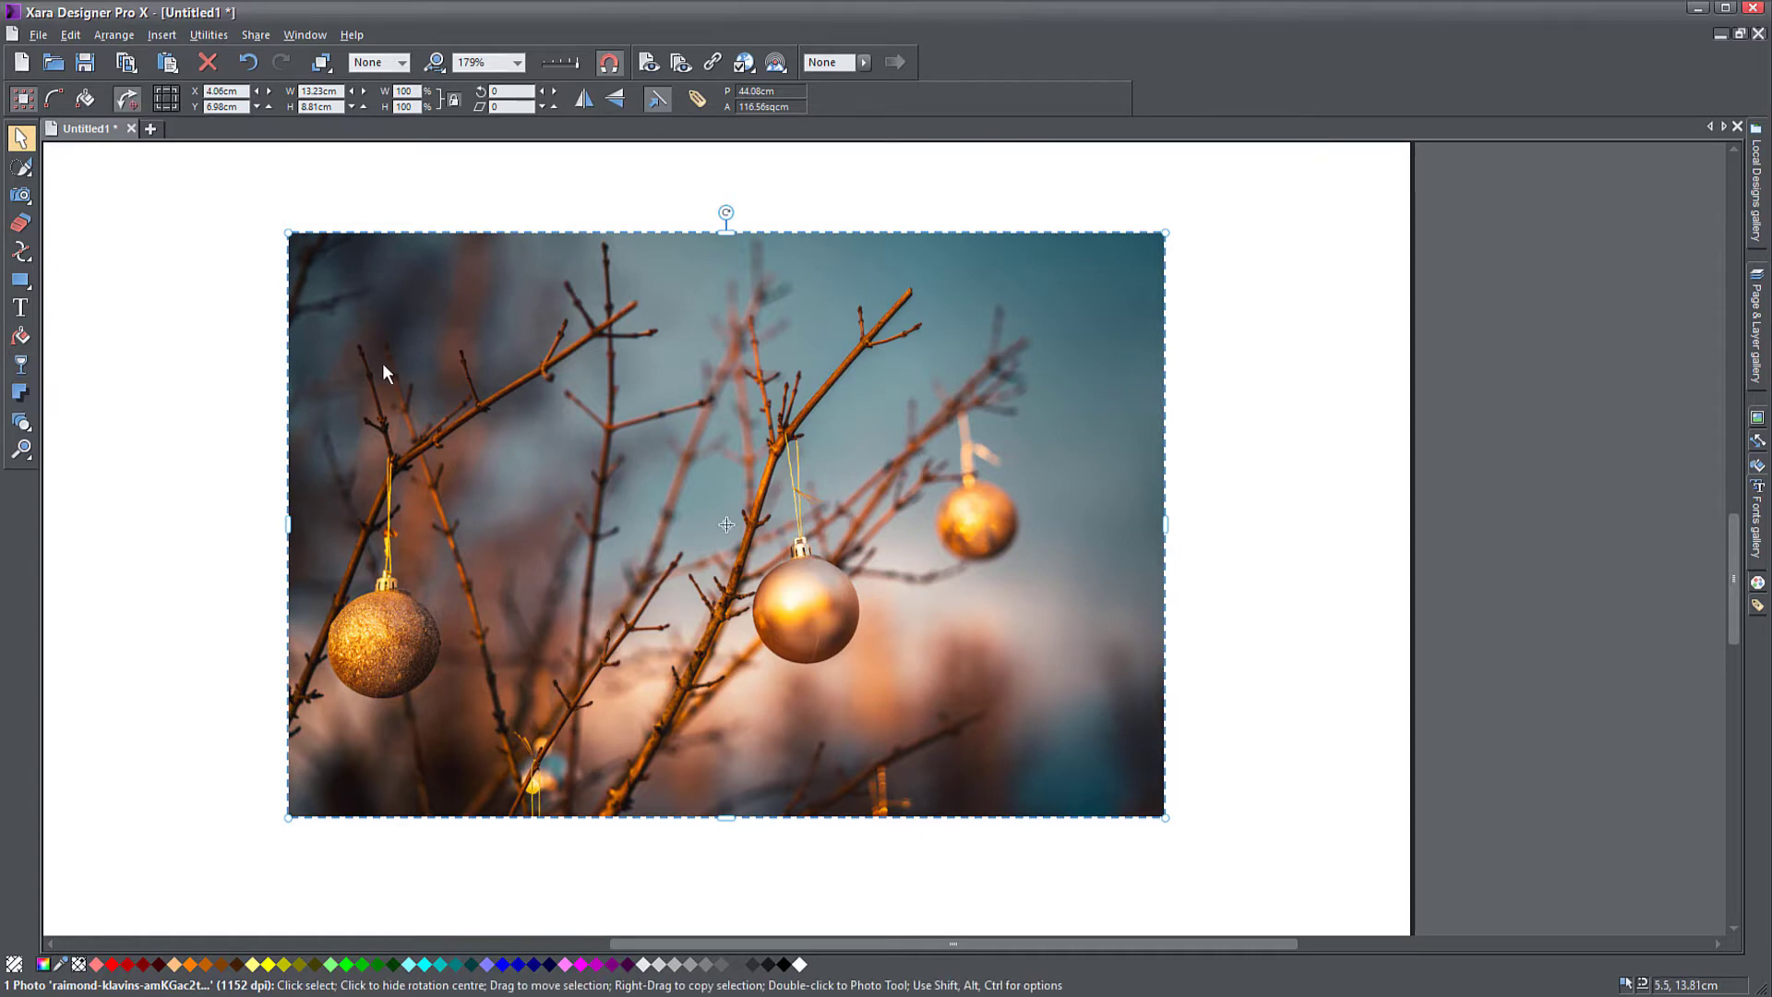
click(21, 368)
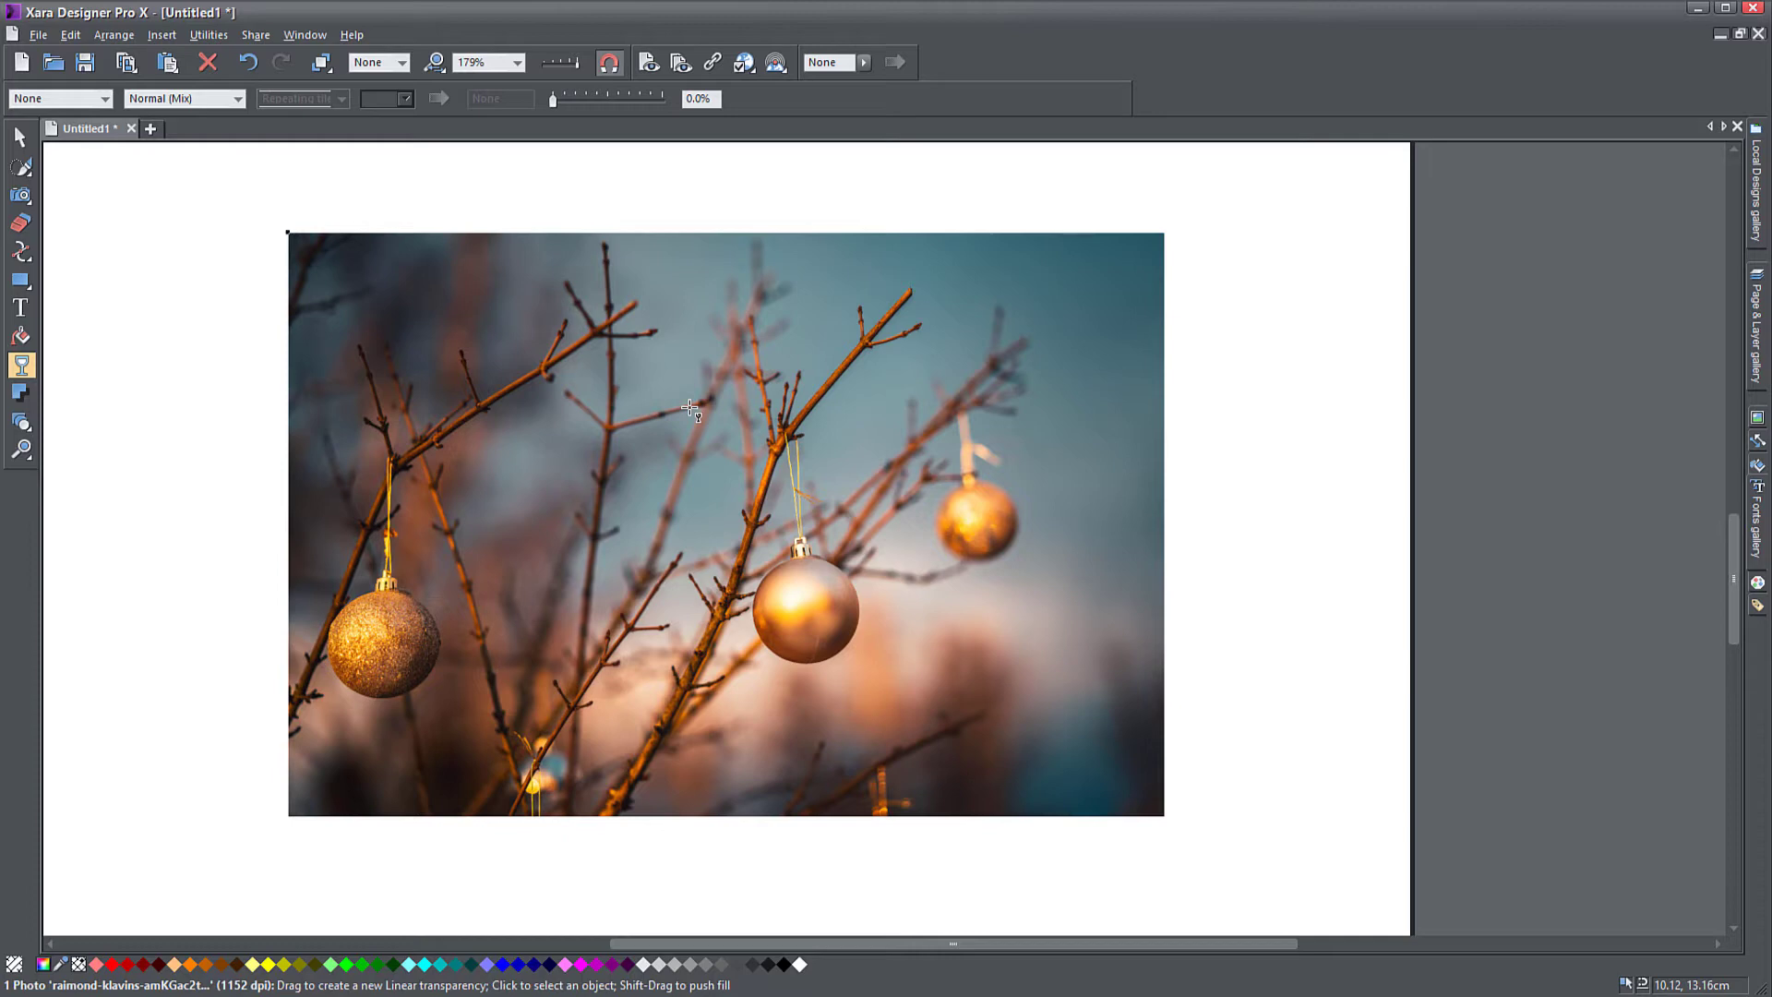
click(105, 98)
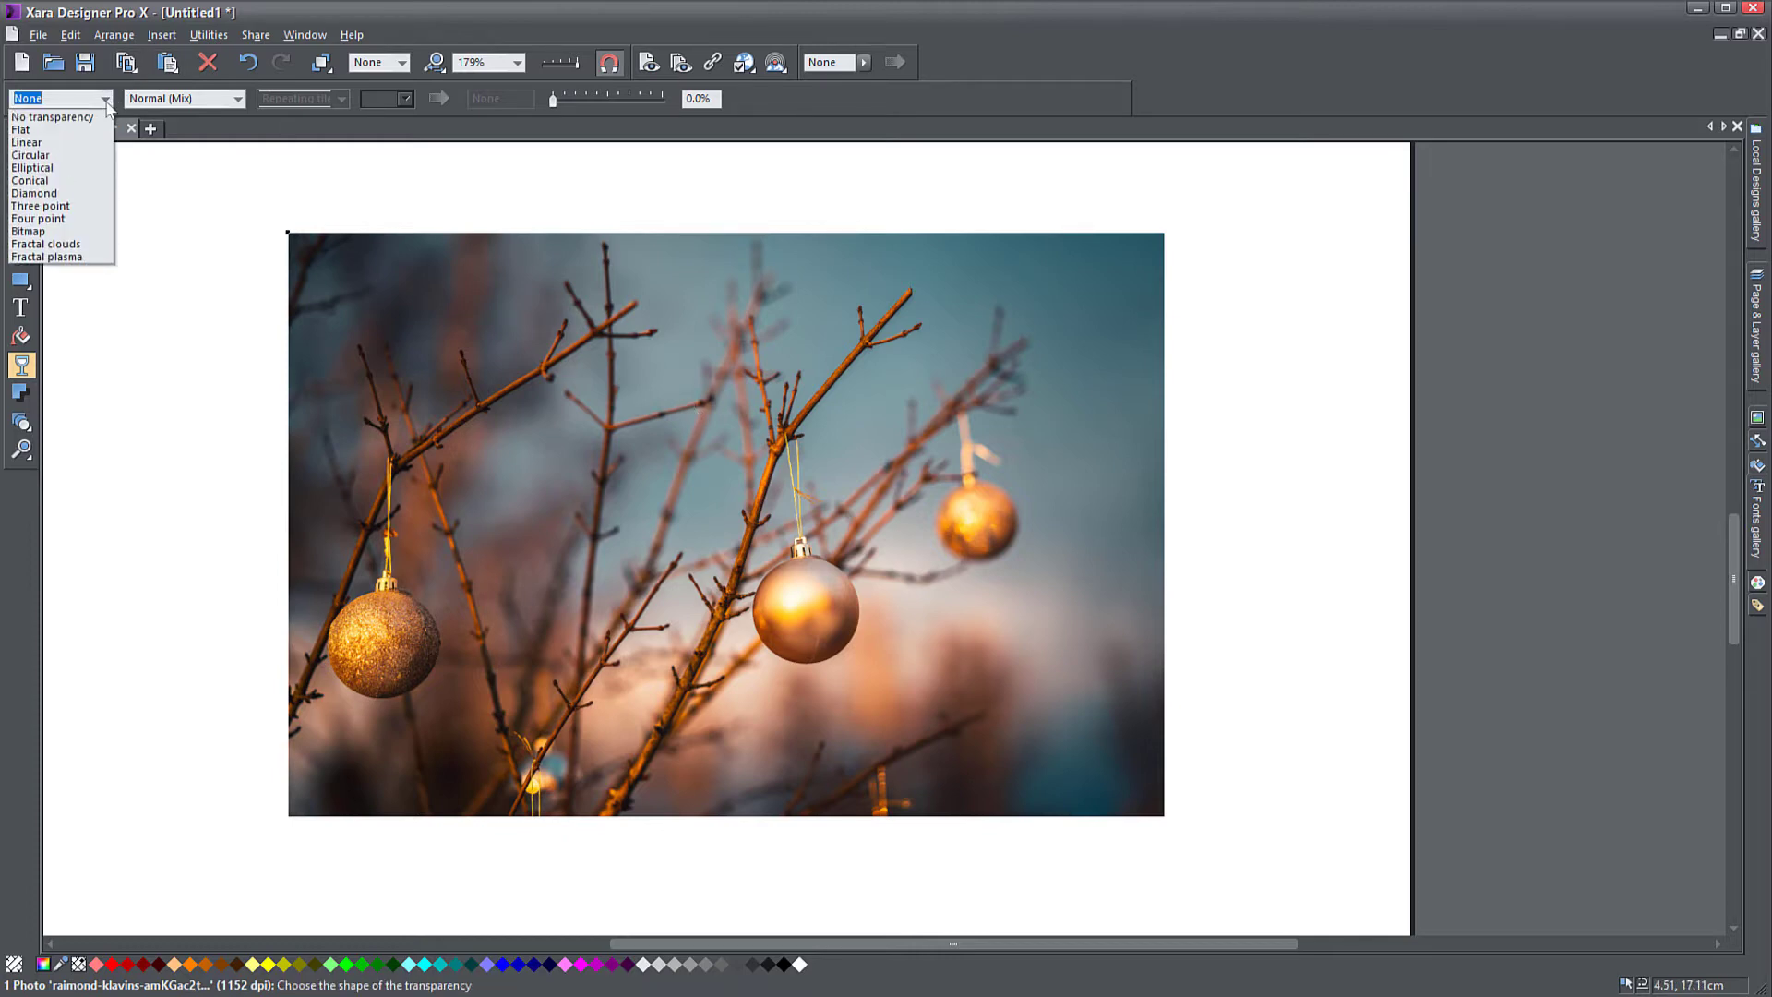
click(26, 129)
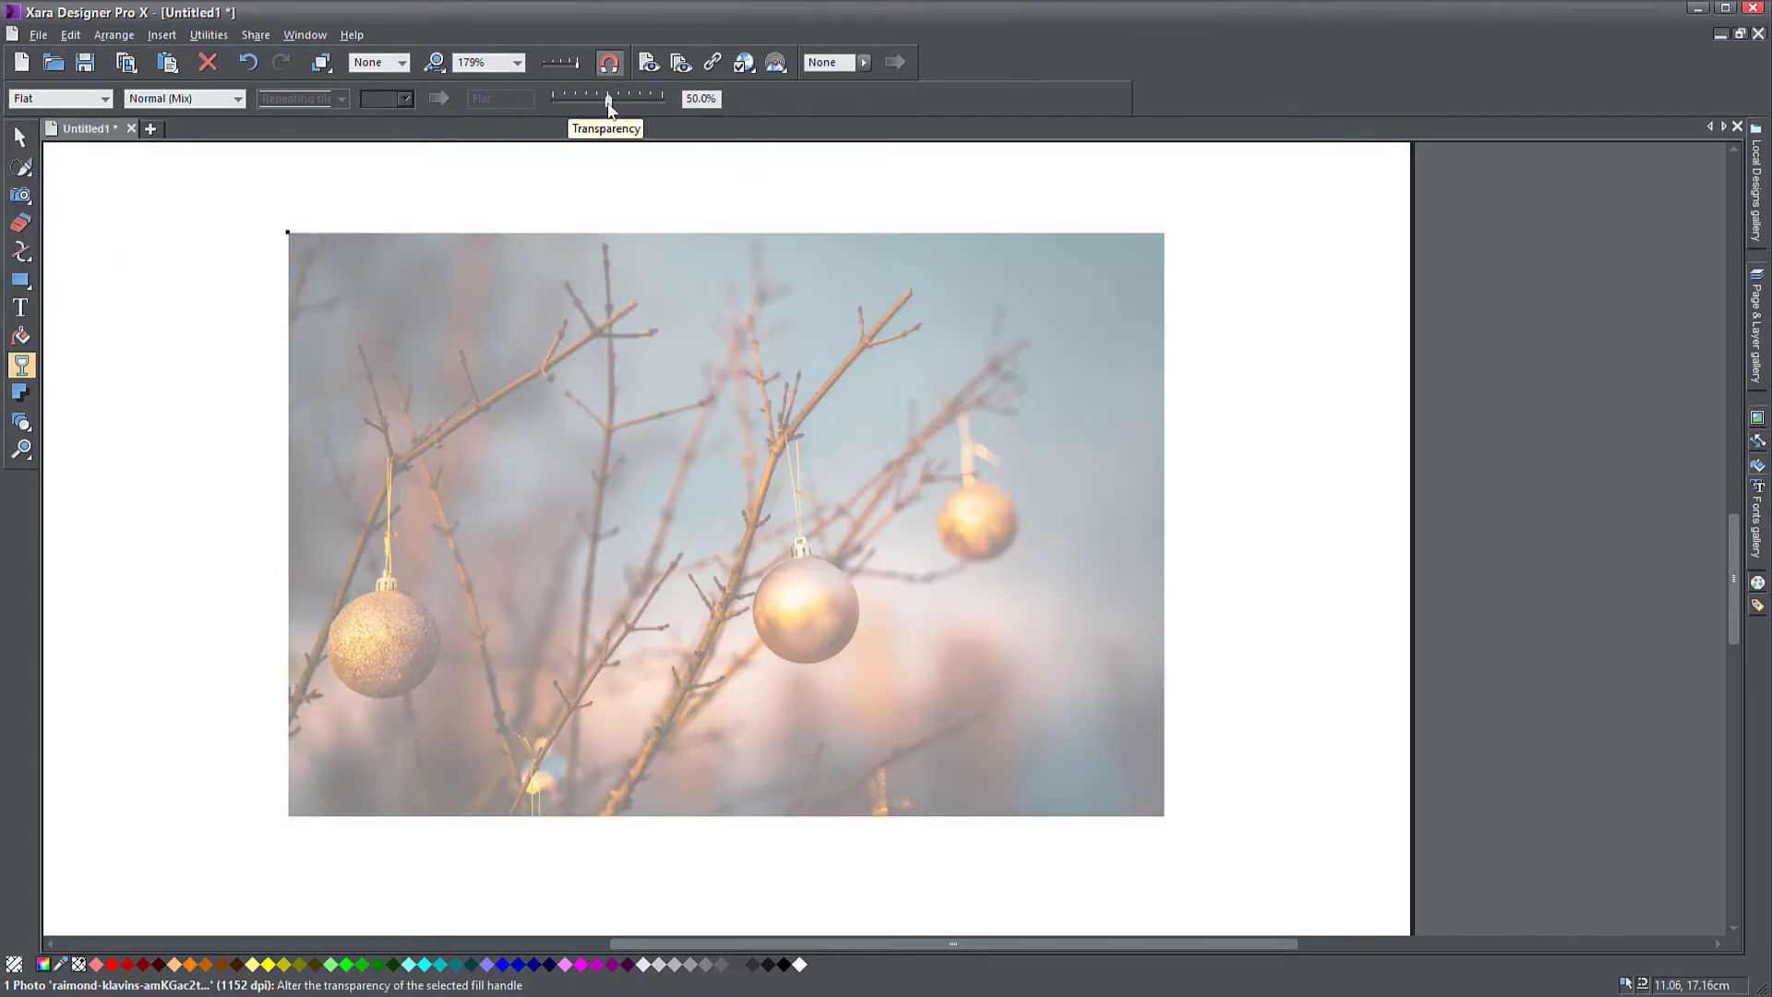
click(65, 98)
click(69, 112)
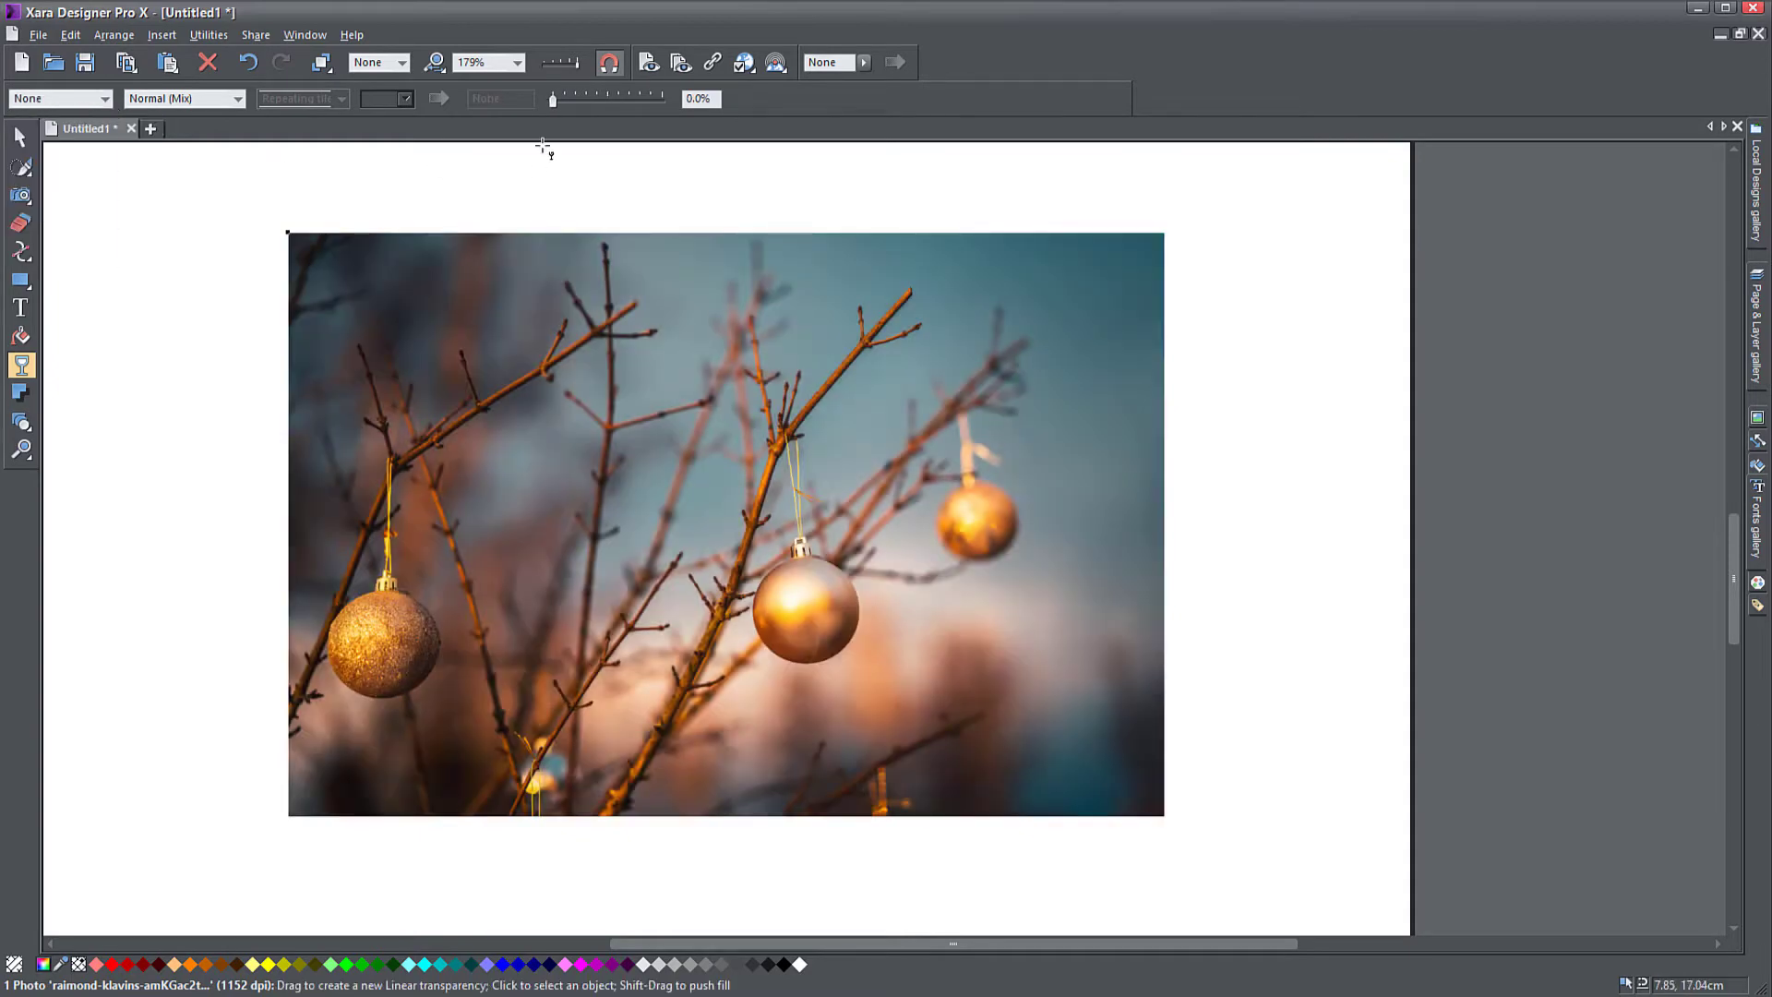
mouse_move(556, 98)
mouse_down()
mouse_move(617, 111)
mouse_move(547, 114)
mouse_up()
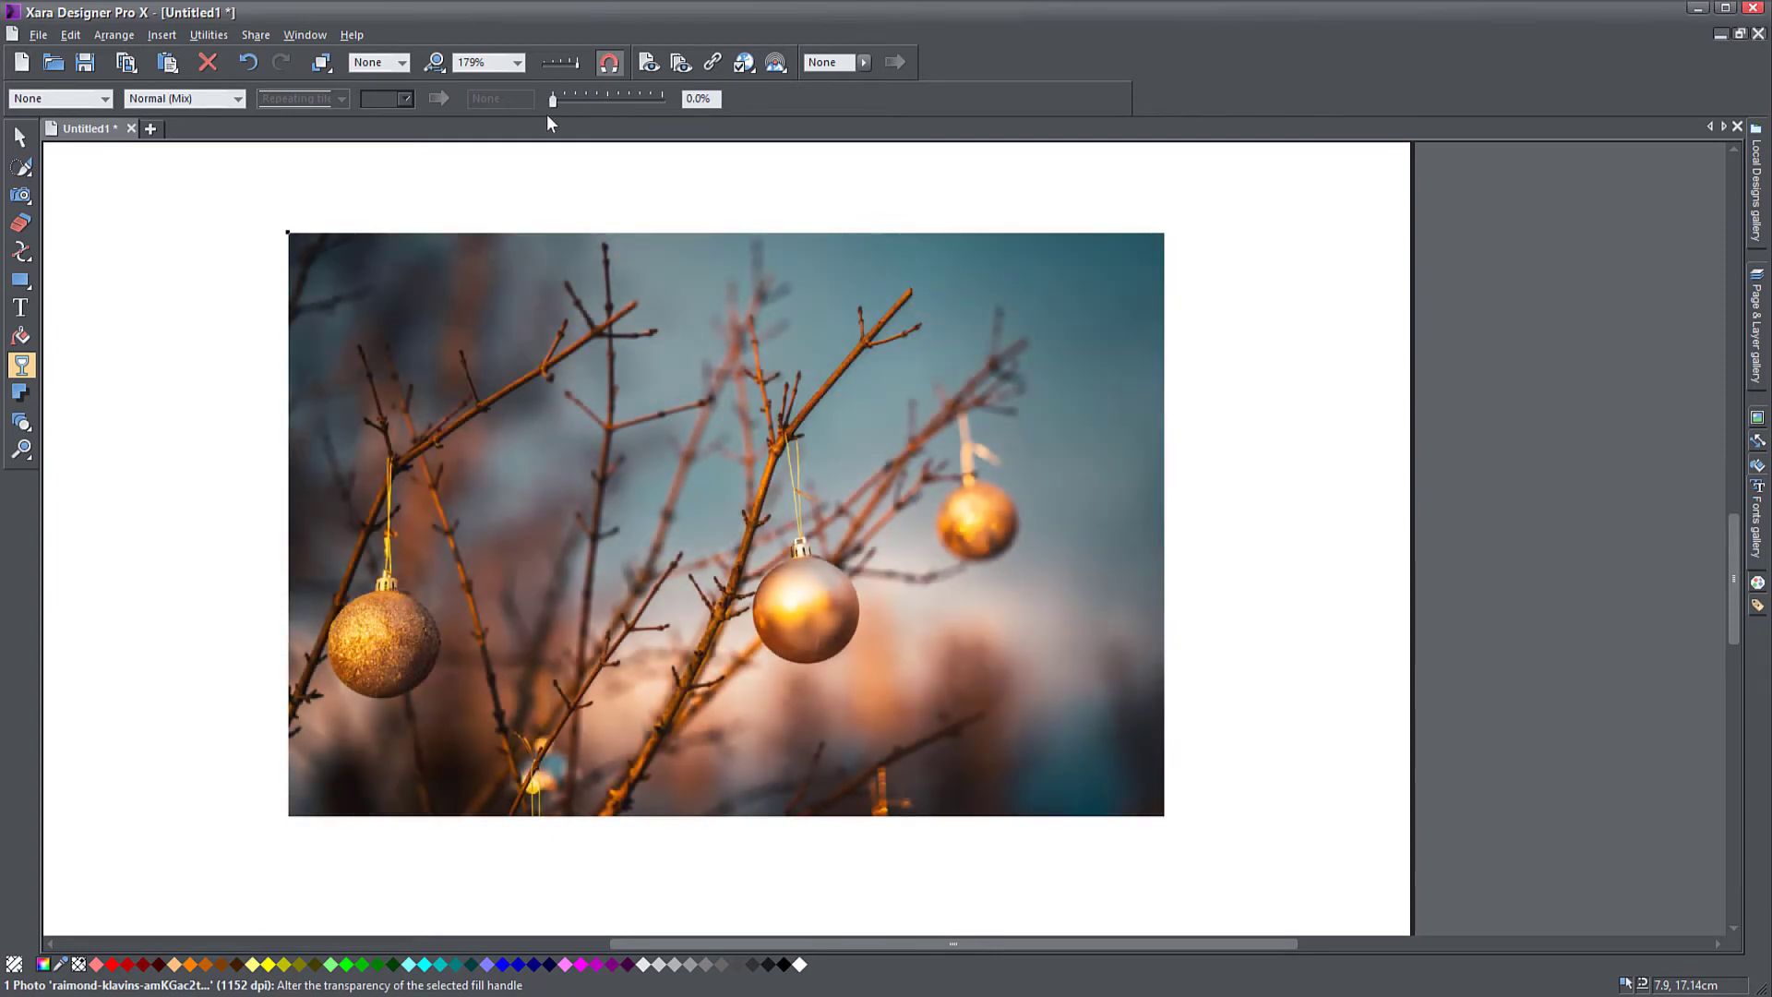
Import the wine-glass photo at original resolution and arrange it over the bauble photo.
click(28, 136)
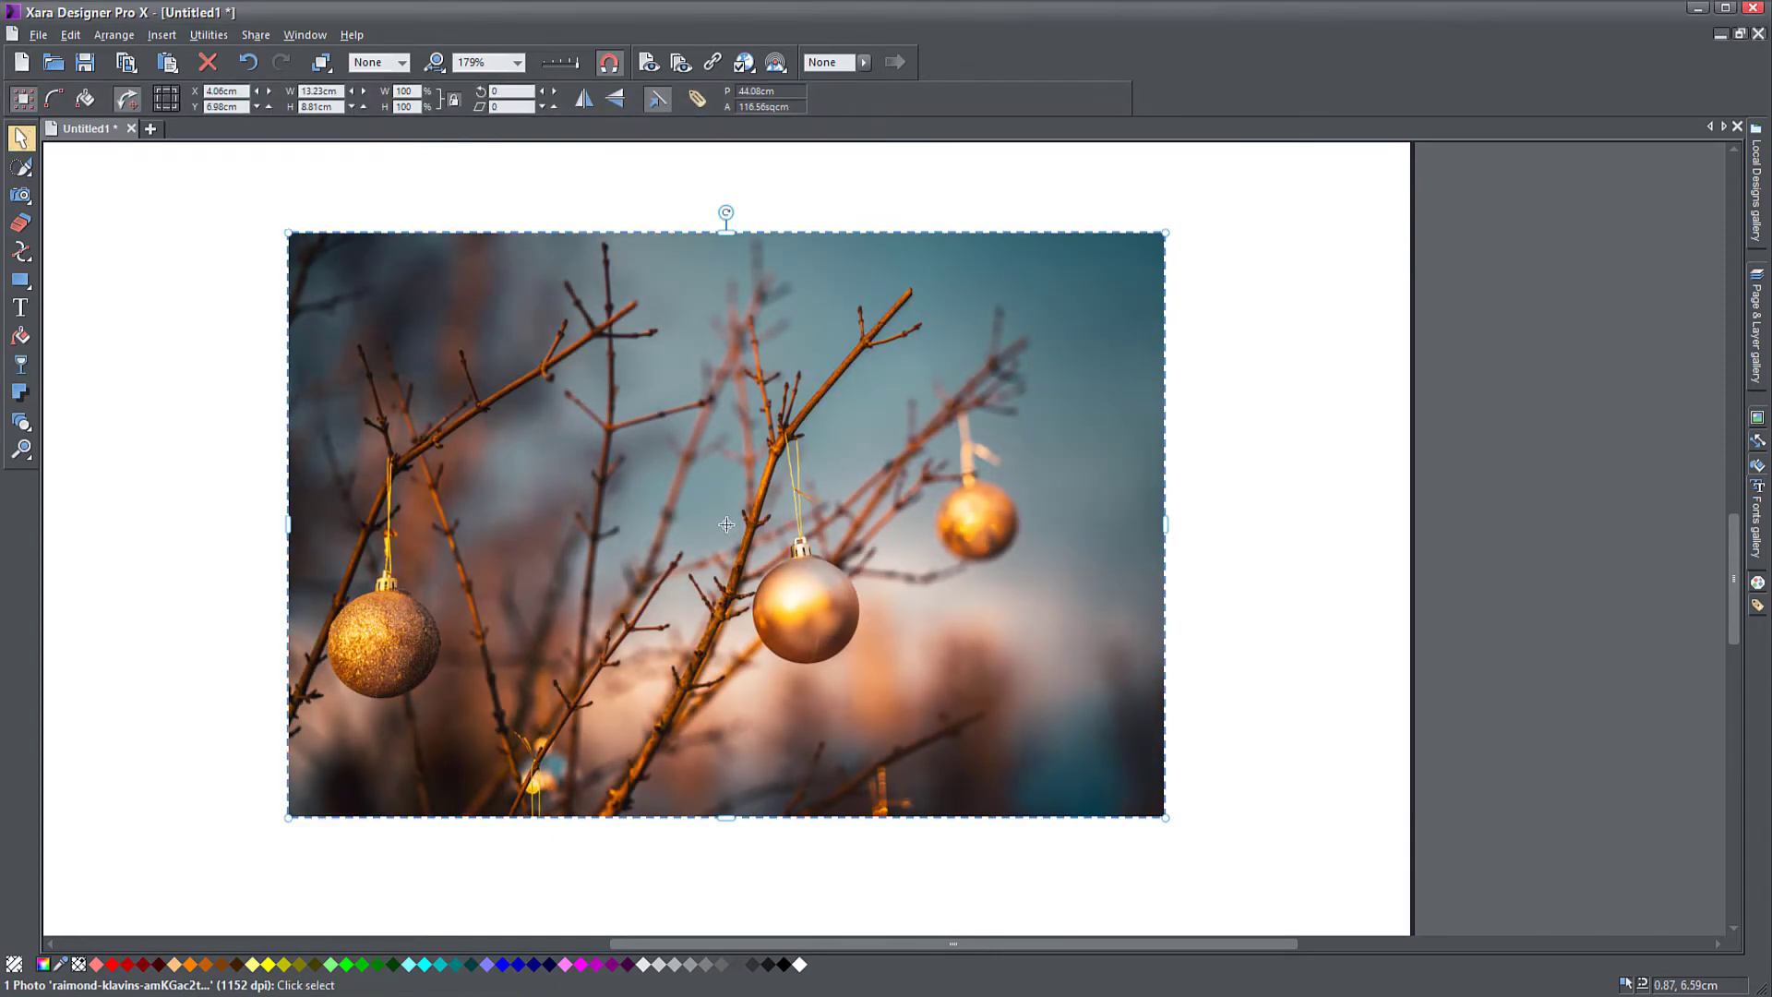
key(ctrl+v)
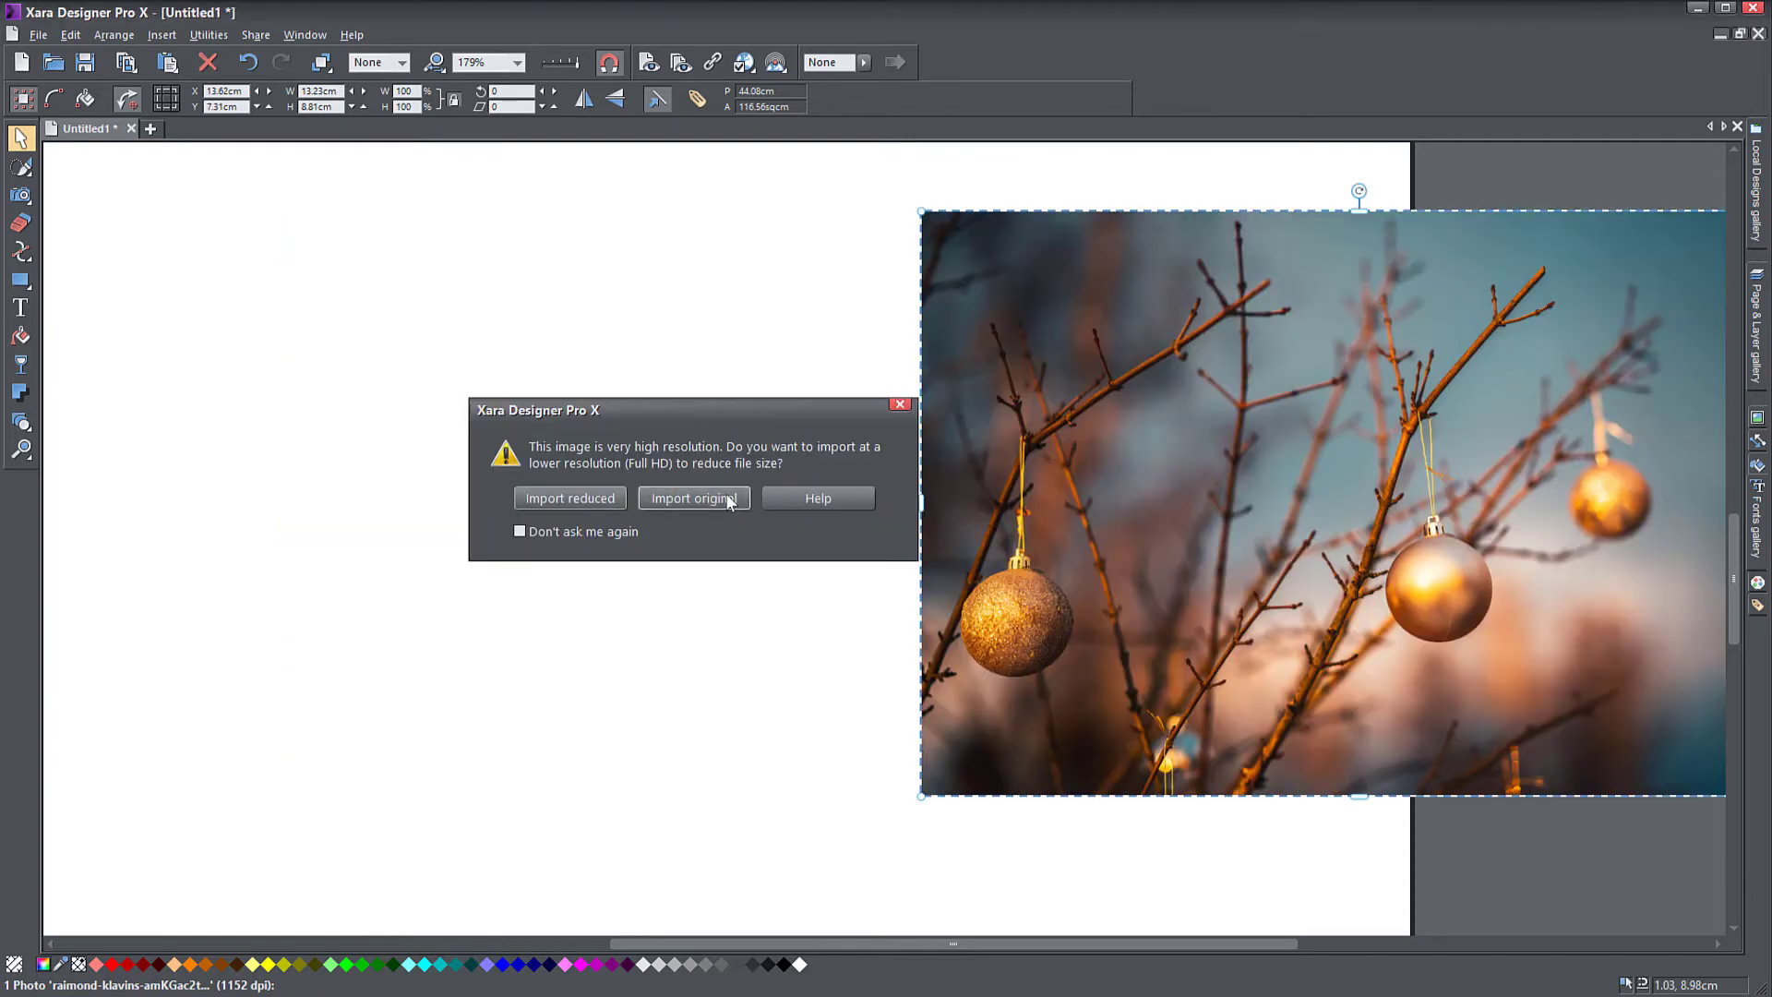
key(Return)
click(632, 598)
drag(632, 598, 657, 553)
drag(1367, 562, 788, 547)
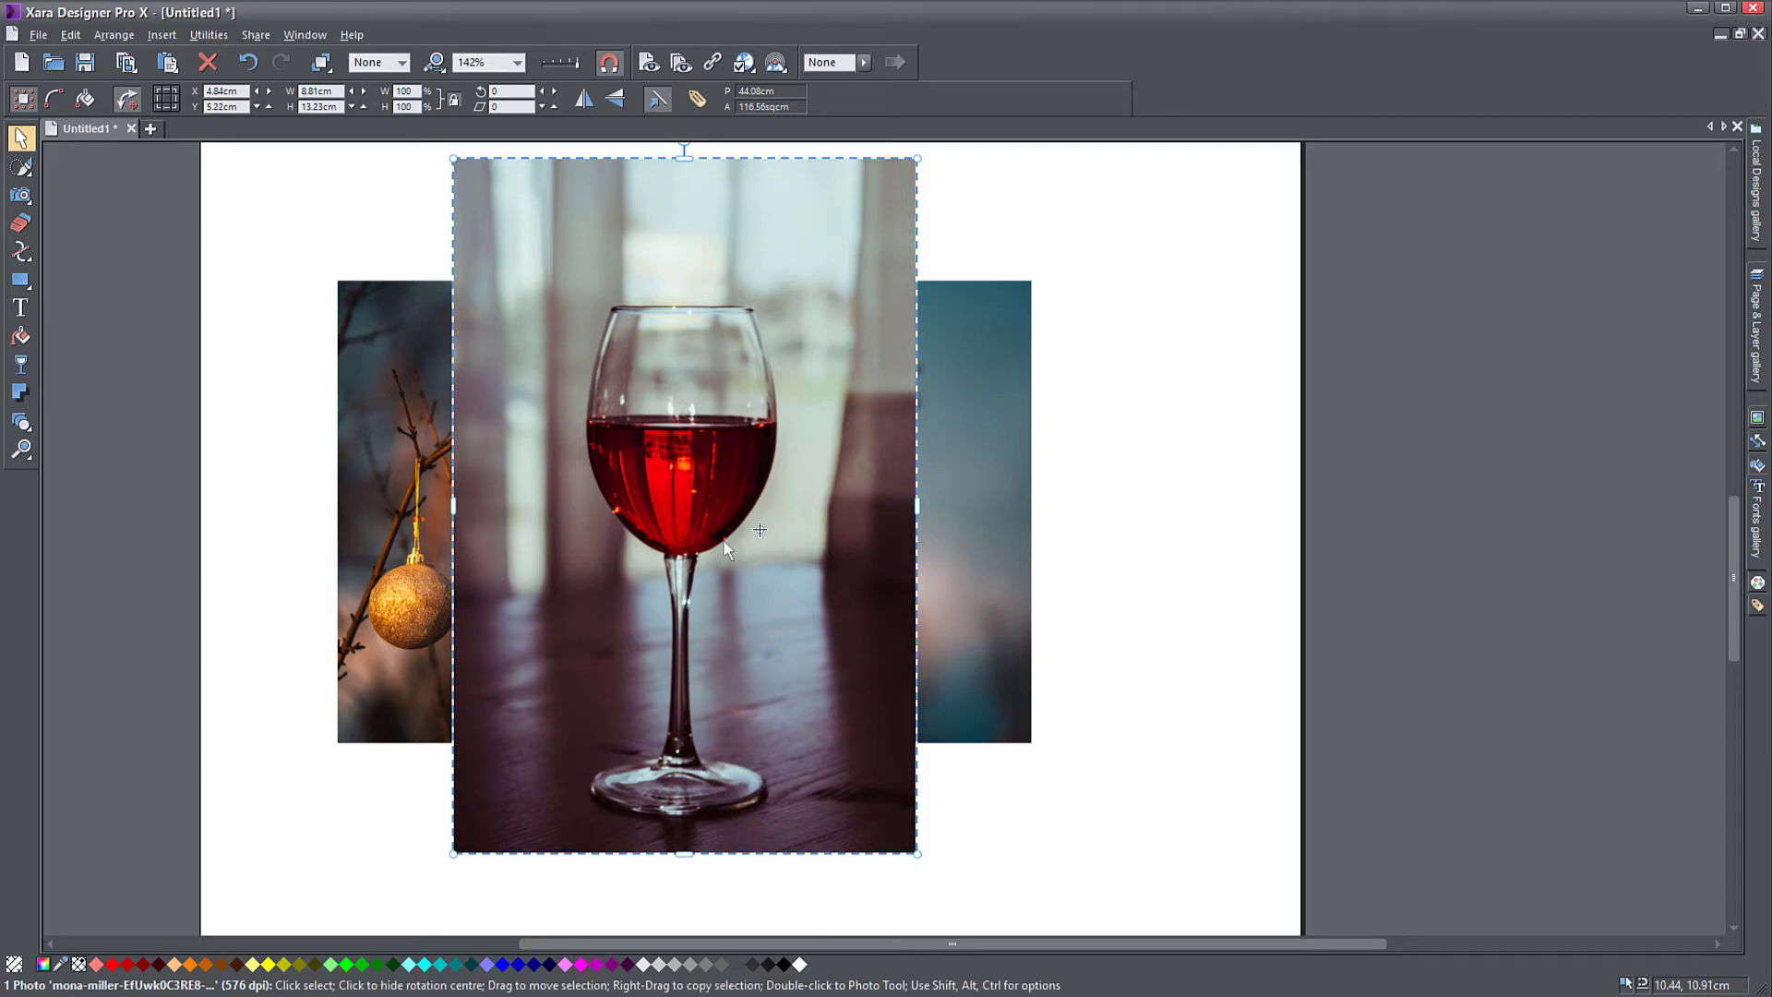
click(544, 406)
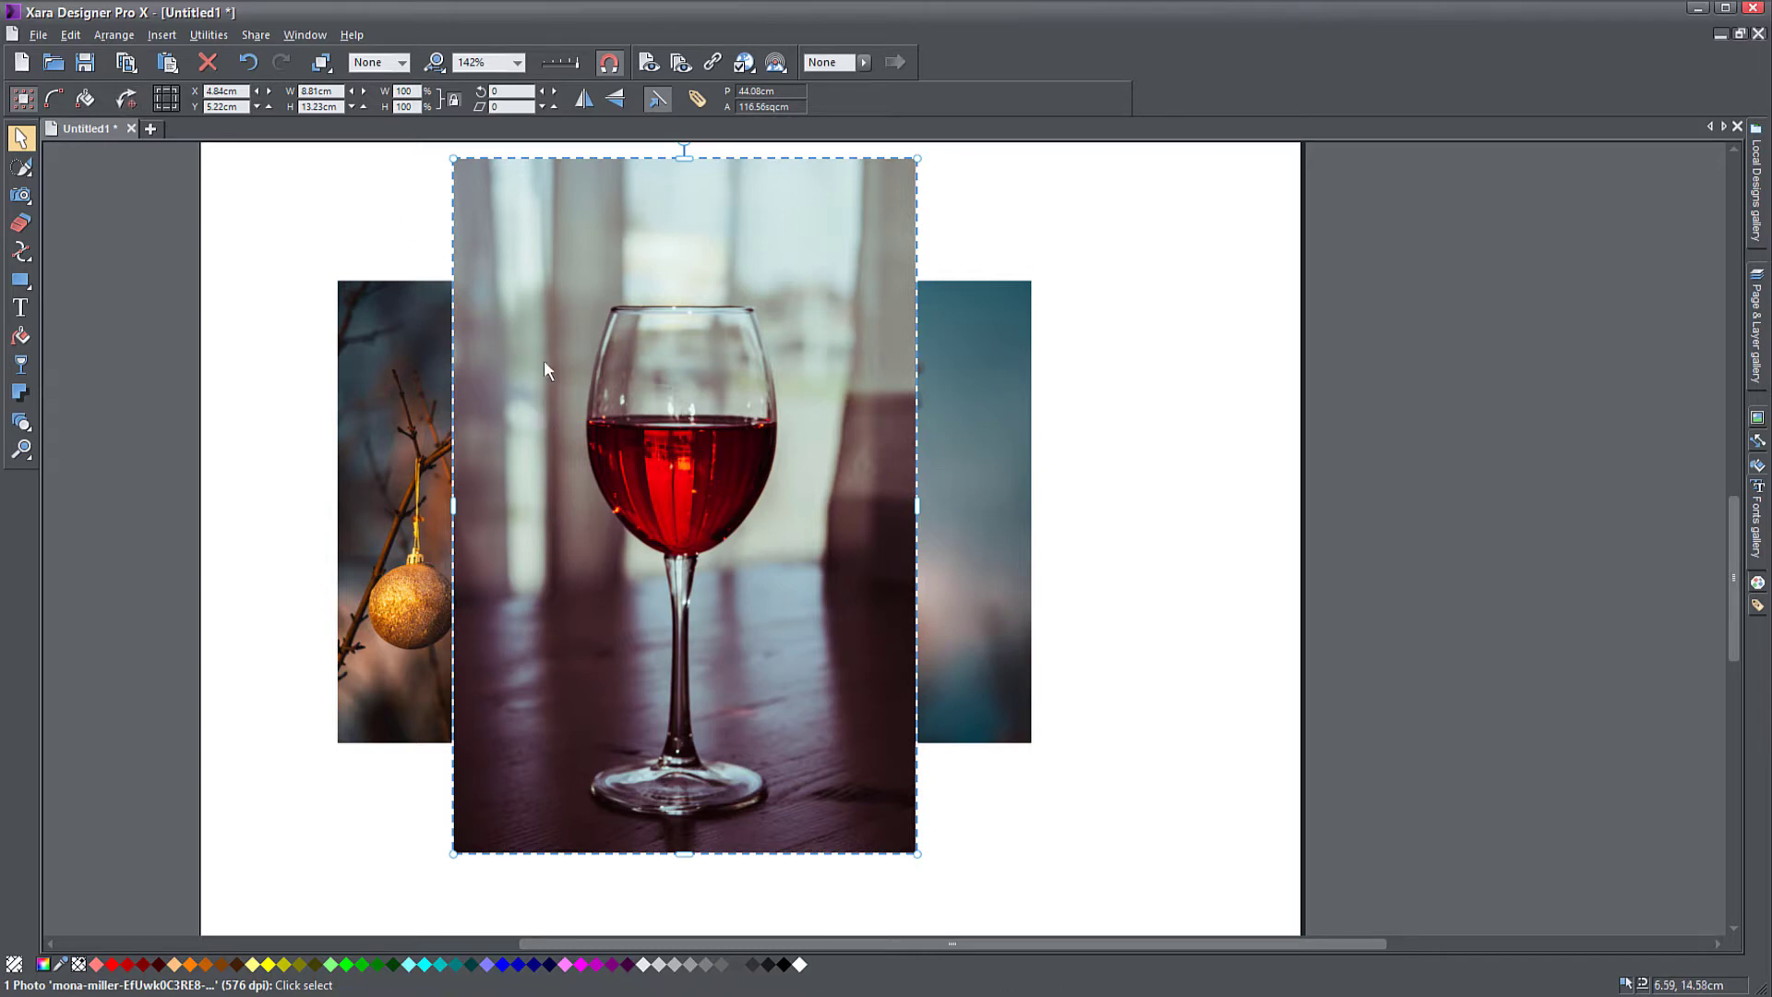
Make the wine-glass photo 100% transparent and scale it to 7.73 × 11.61 cm.
click(20, 365)
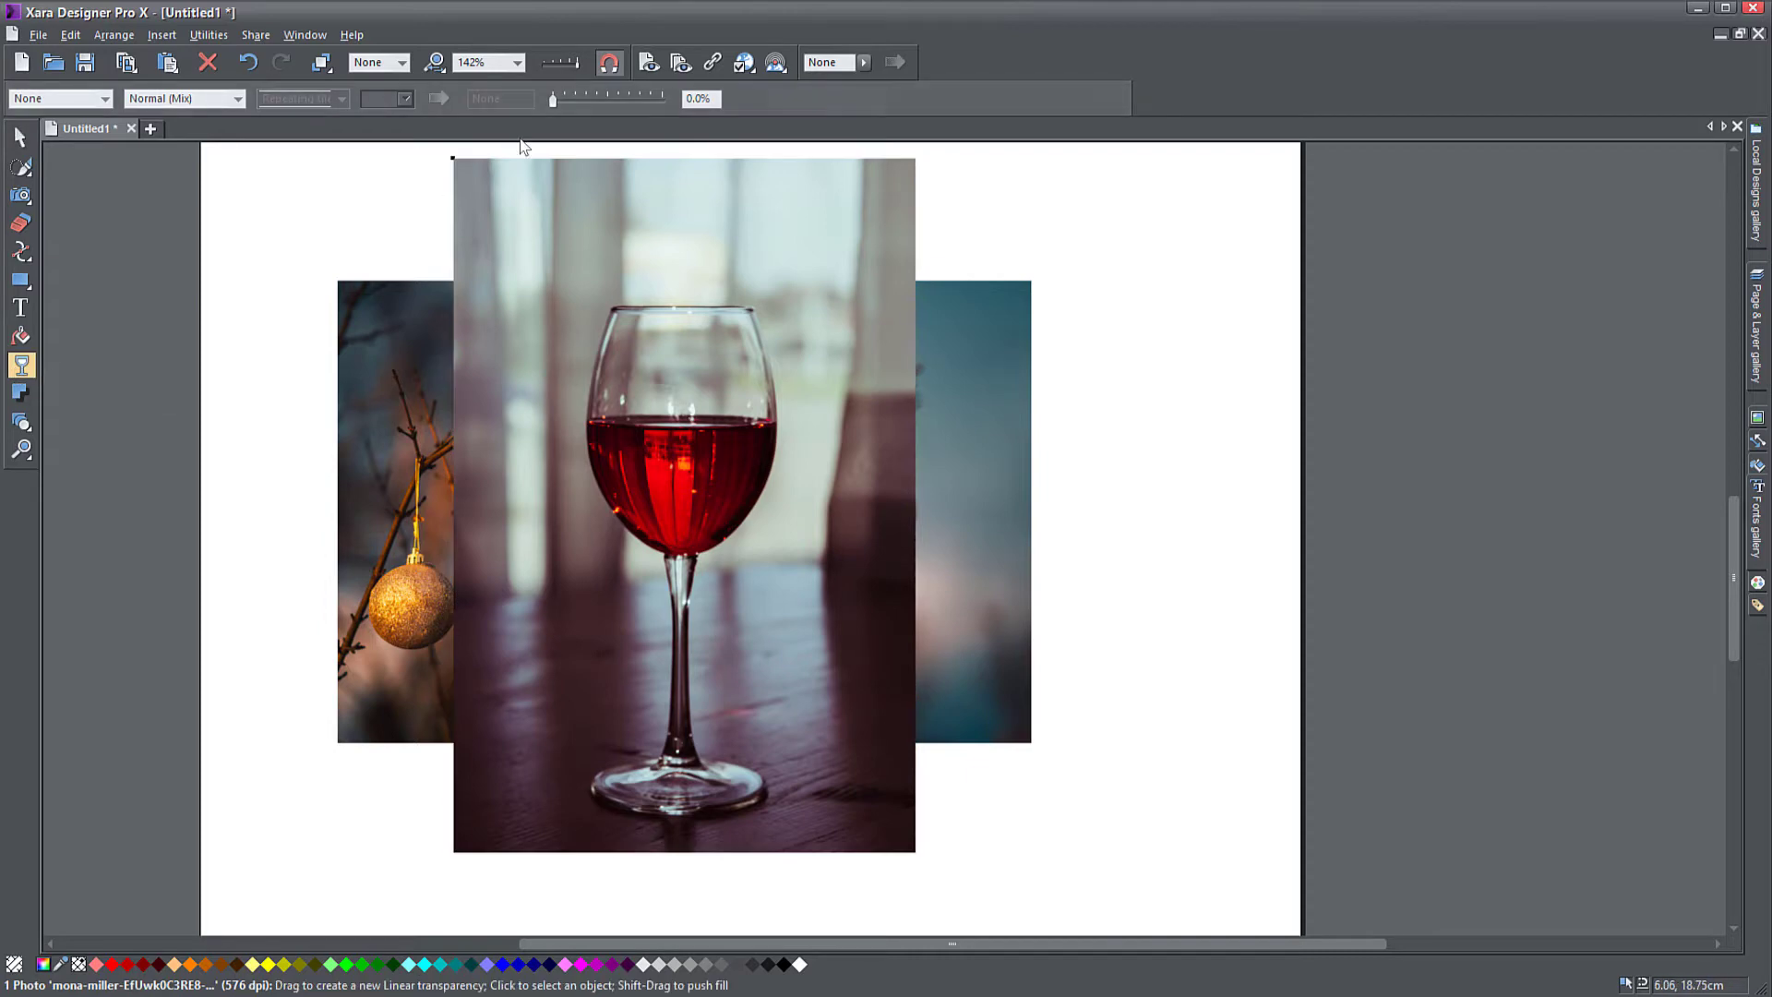
drag(554, 98, 690, 149)
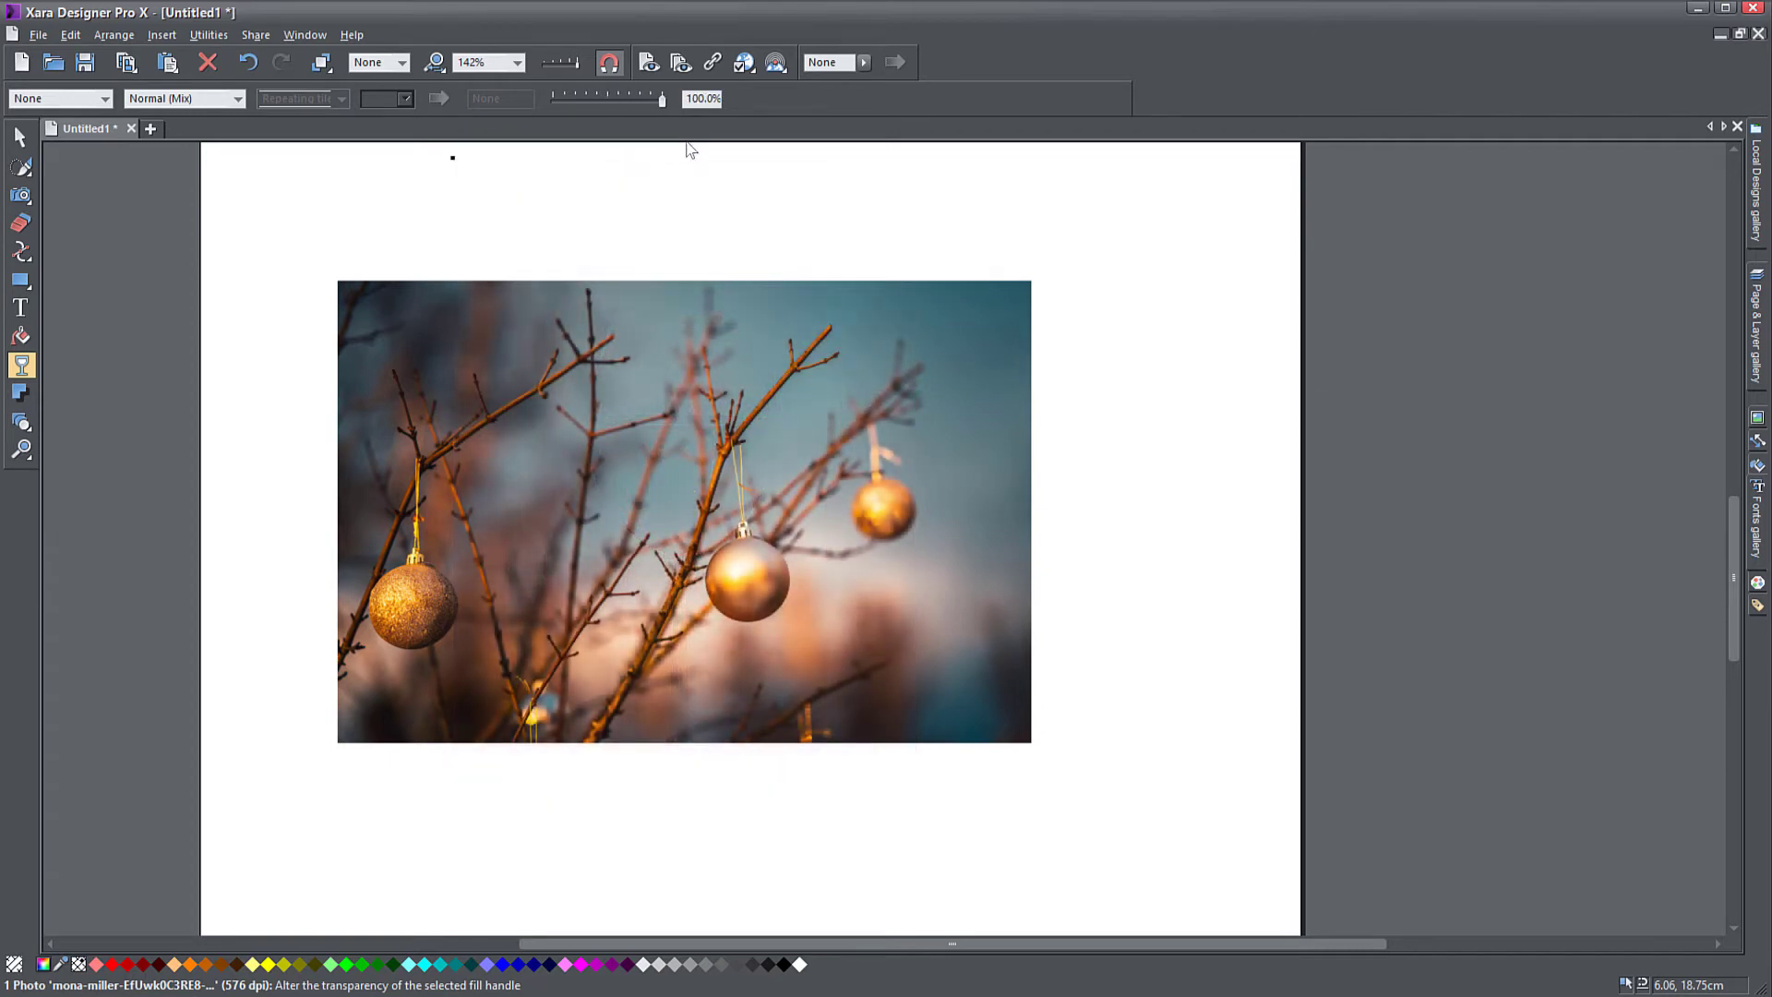
drag(668, 146, 674, 196)
click(24, 135)
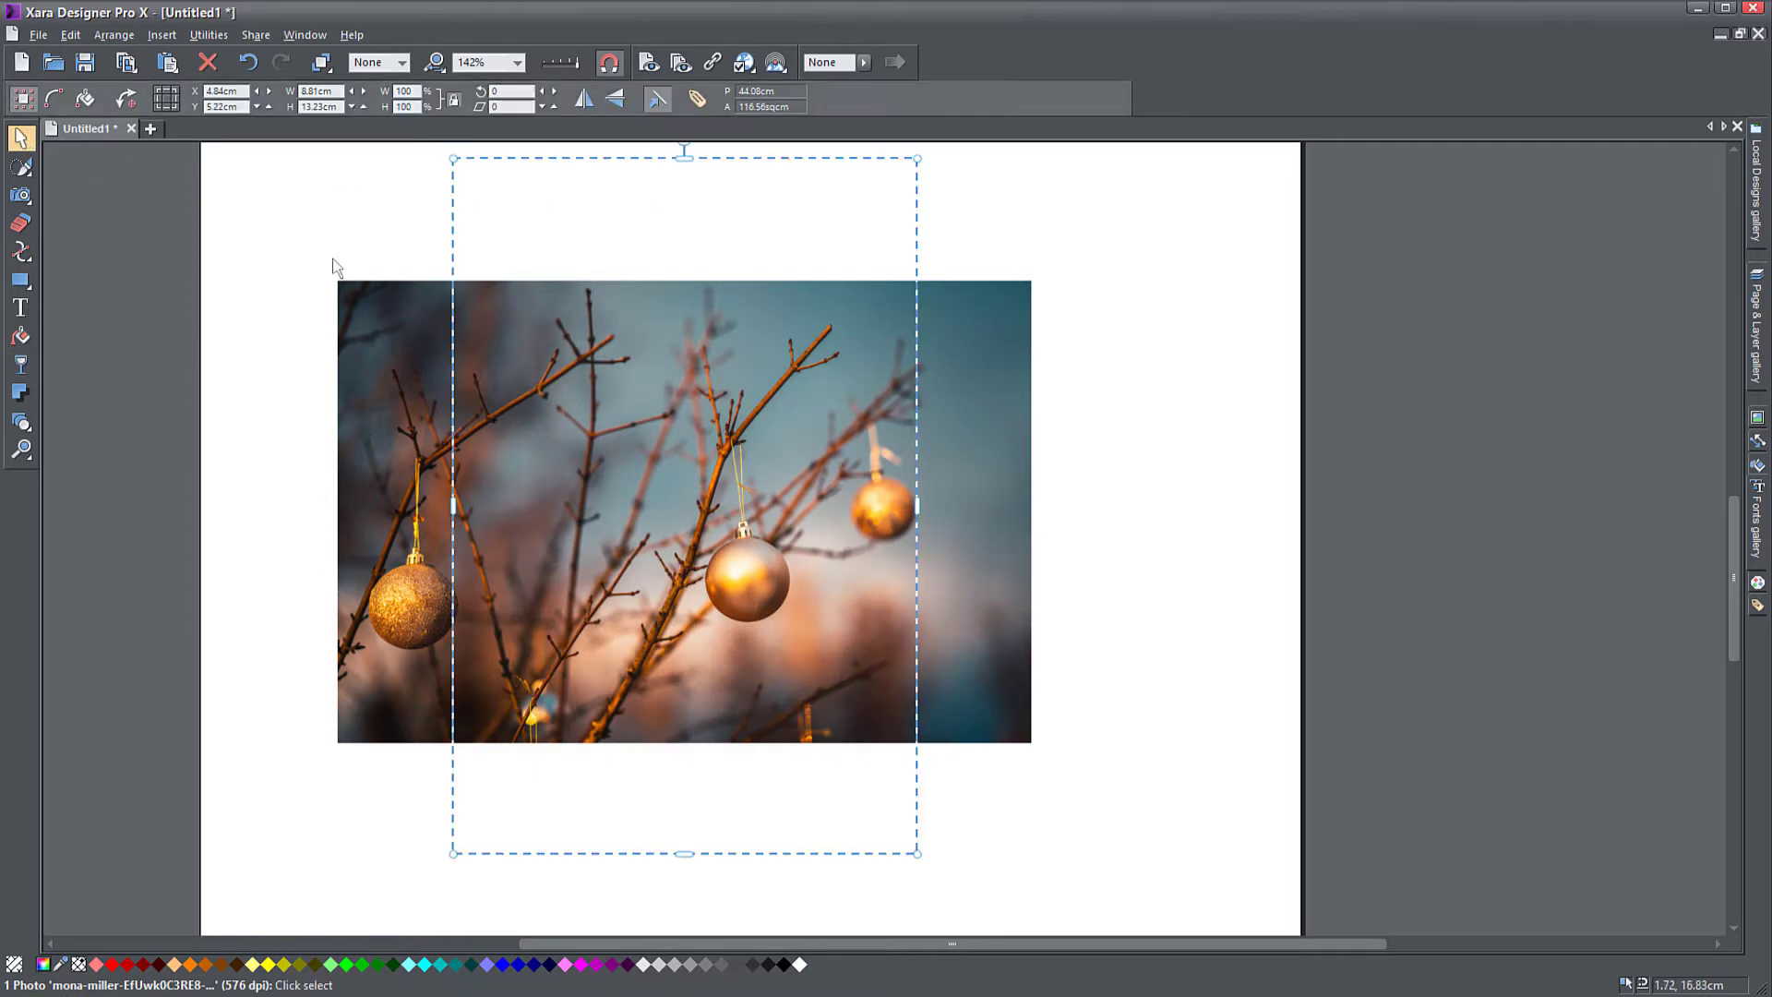
drag(453, 159, 512, 191)
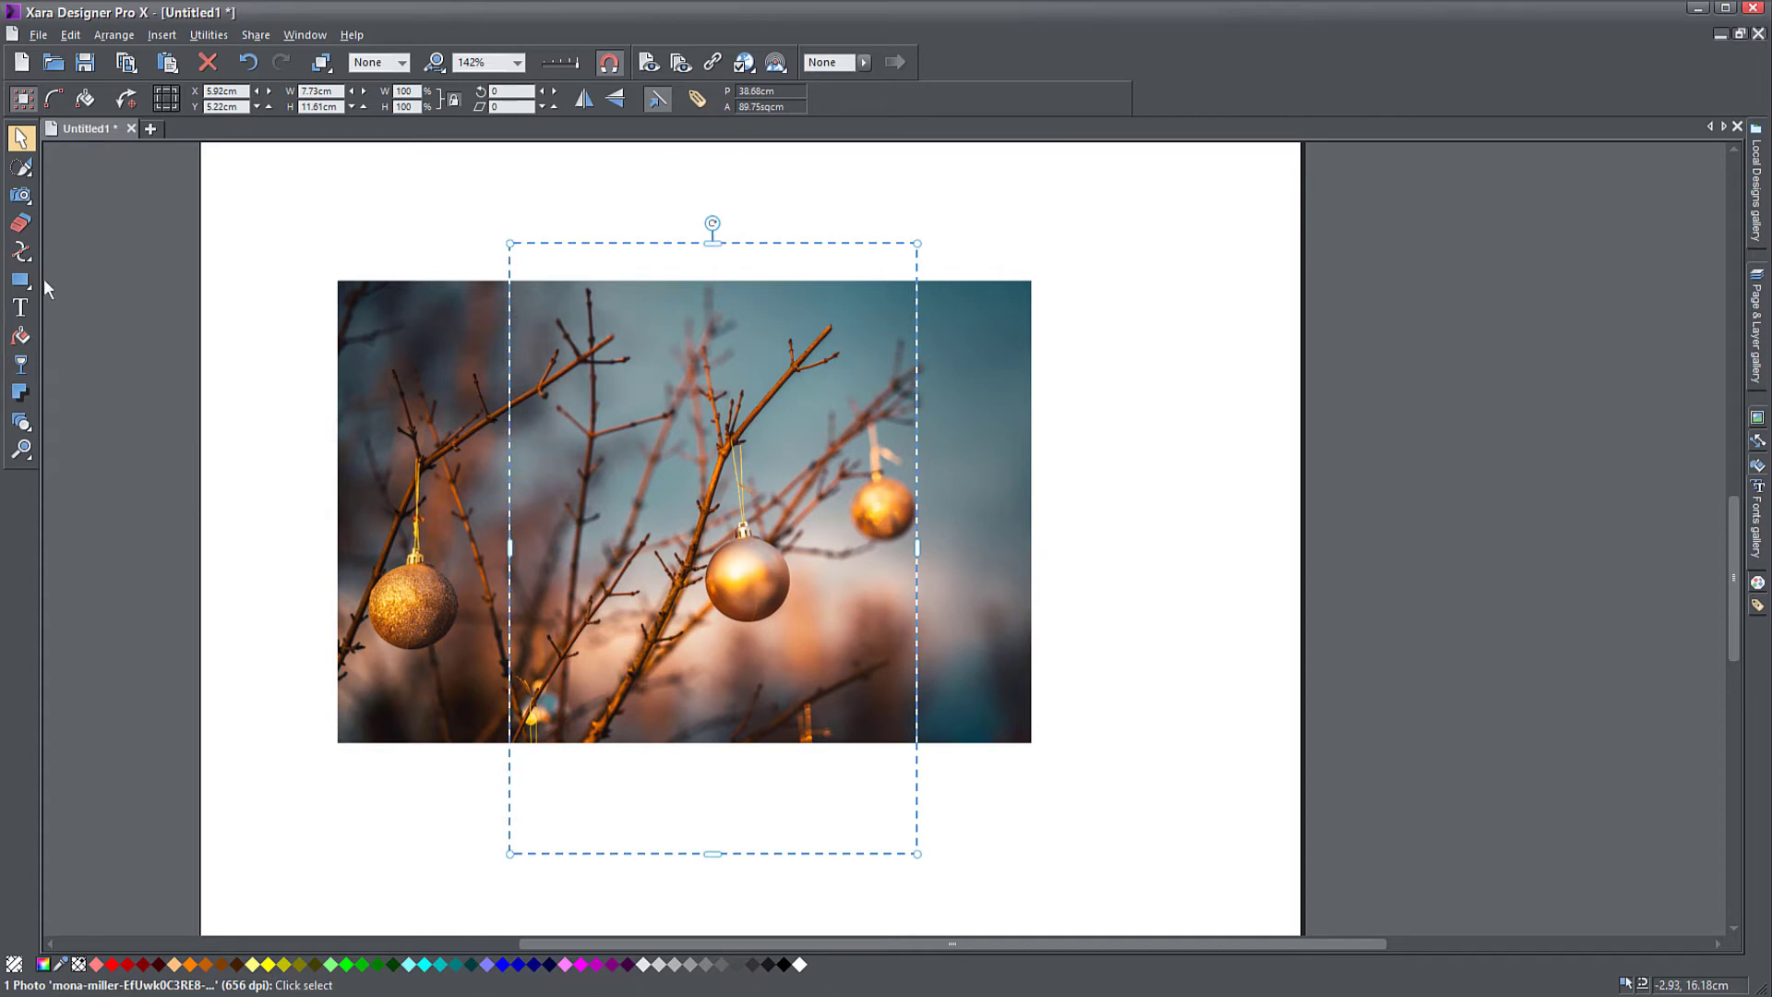
Return the wine-glass photo to full opacity.
click(21, 365)
drag(663, 99, 550, 109)
click(20, 136)
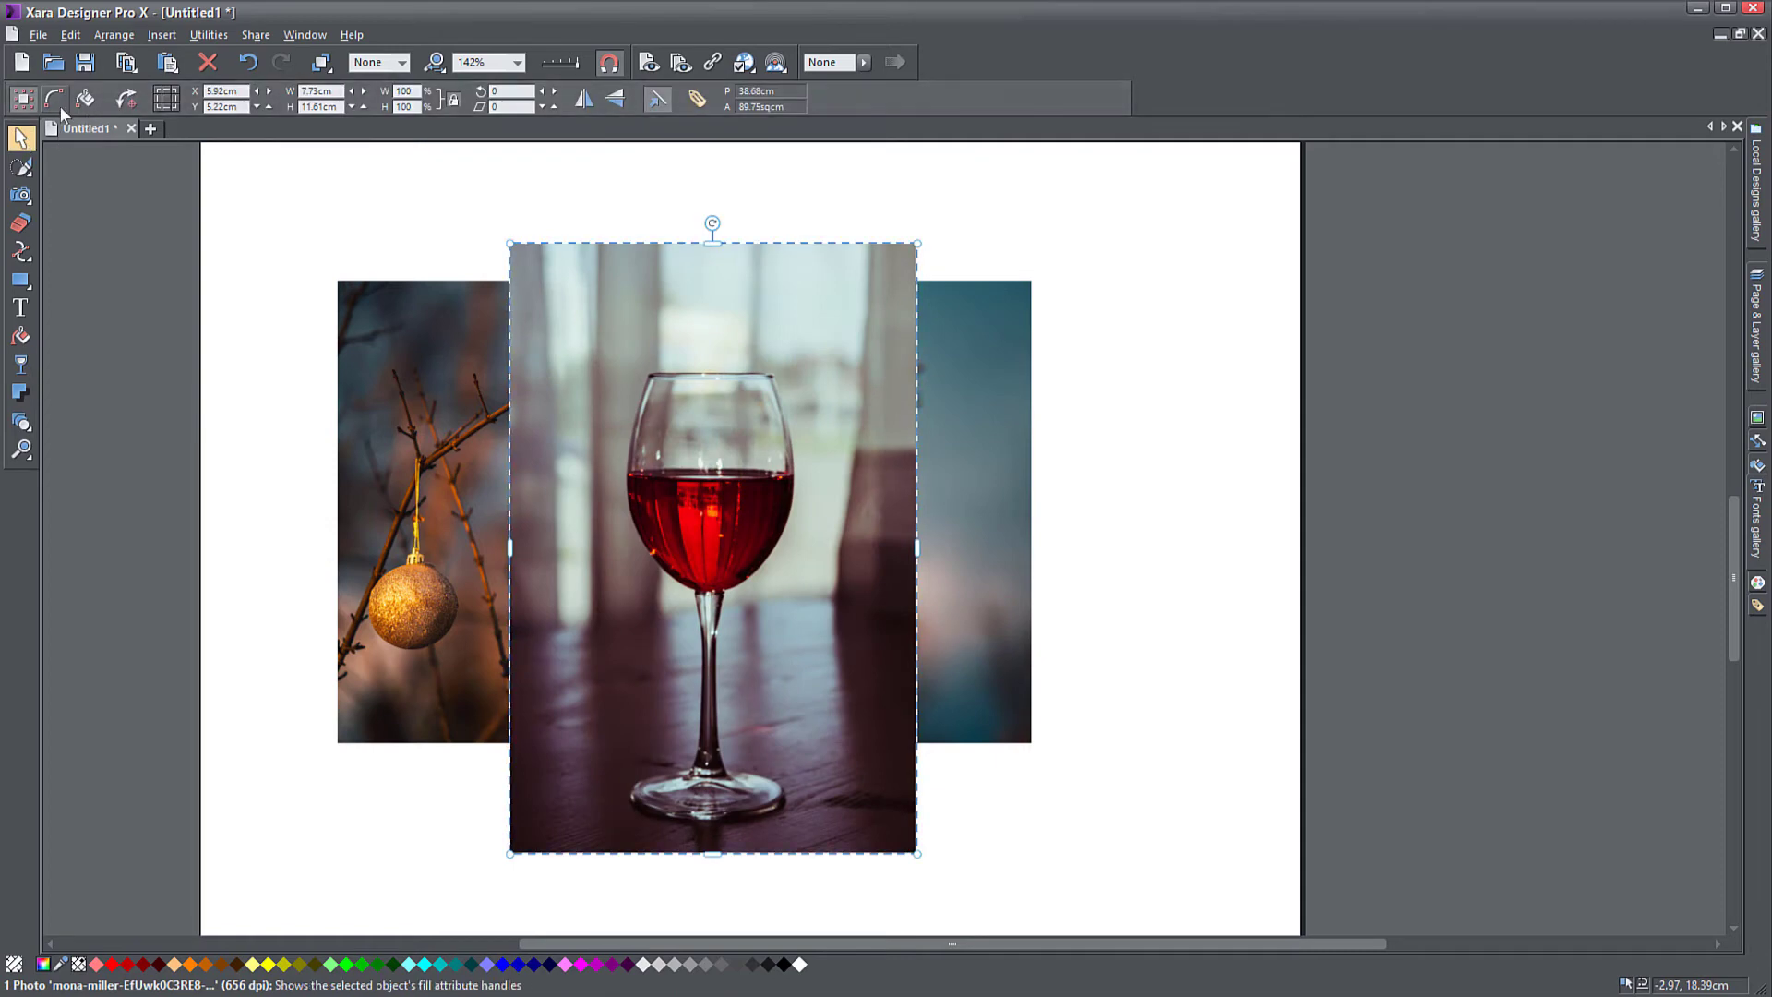
Apply a Linear transparency and drag its fade diagonally across the wine-glass photo.
click(20, 364)
click(106, 99)
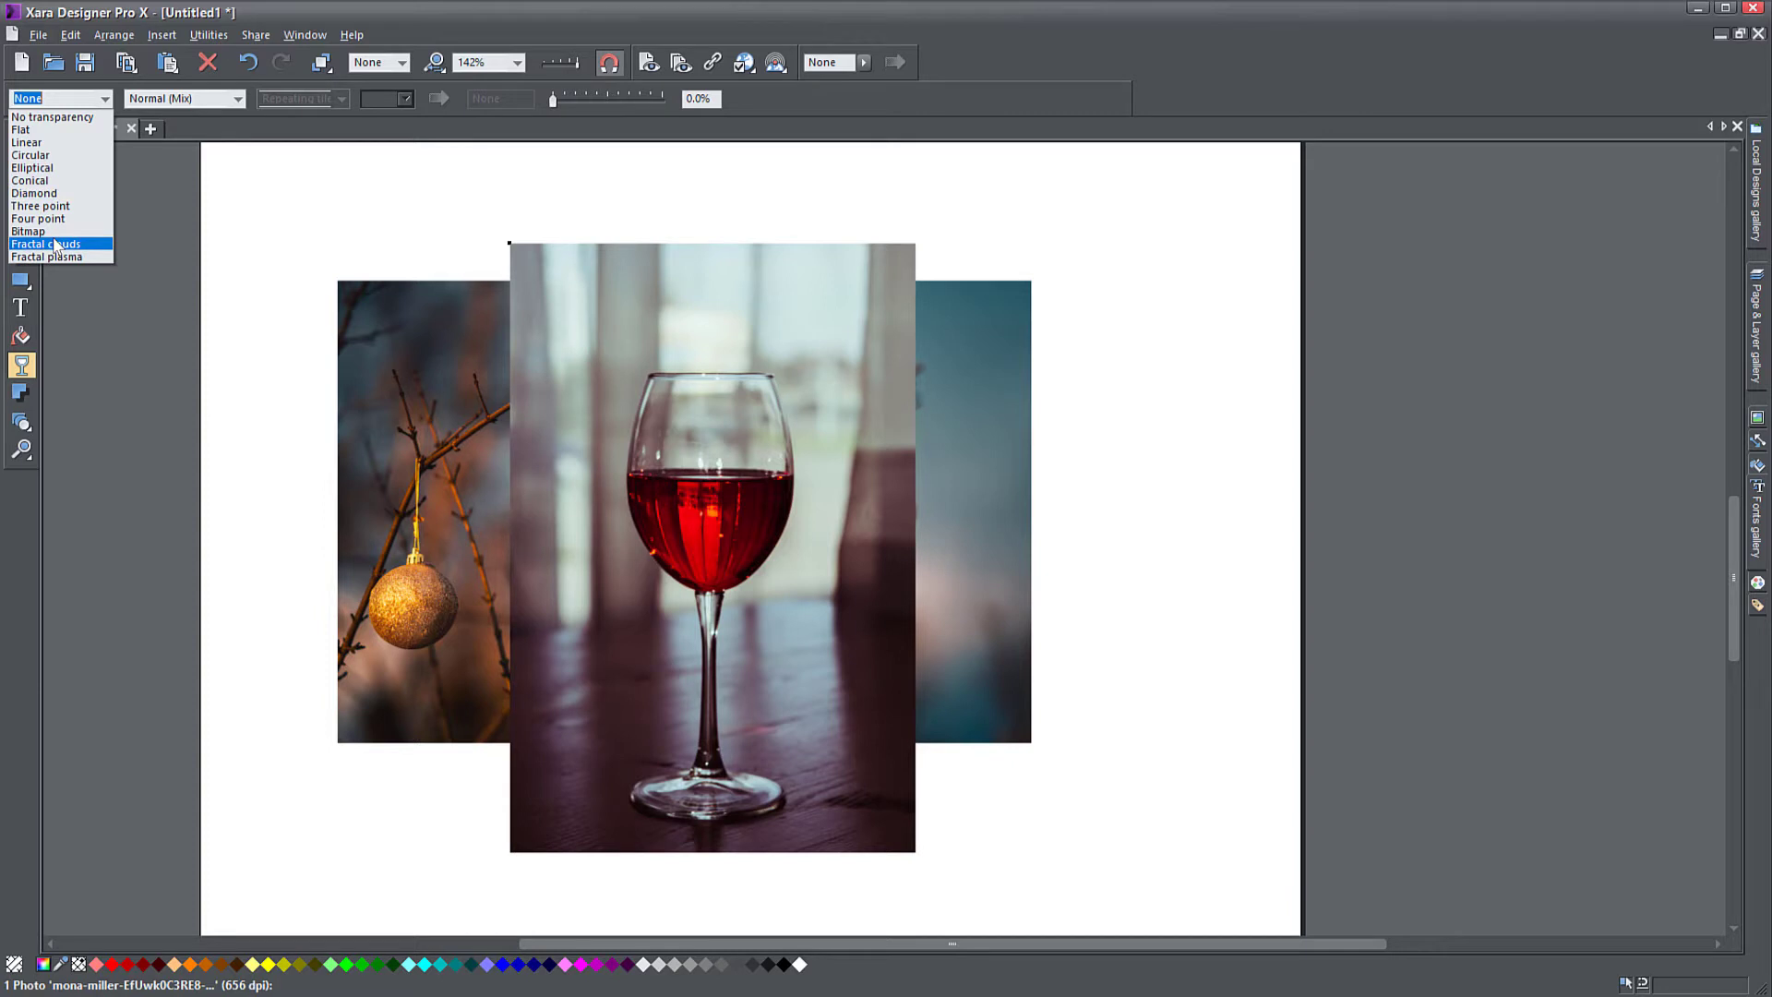
click(28, 142)
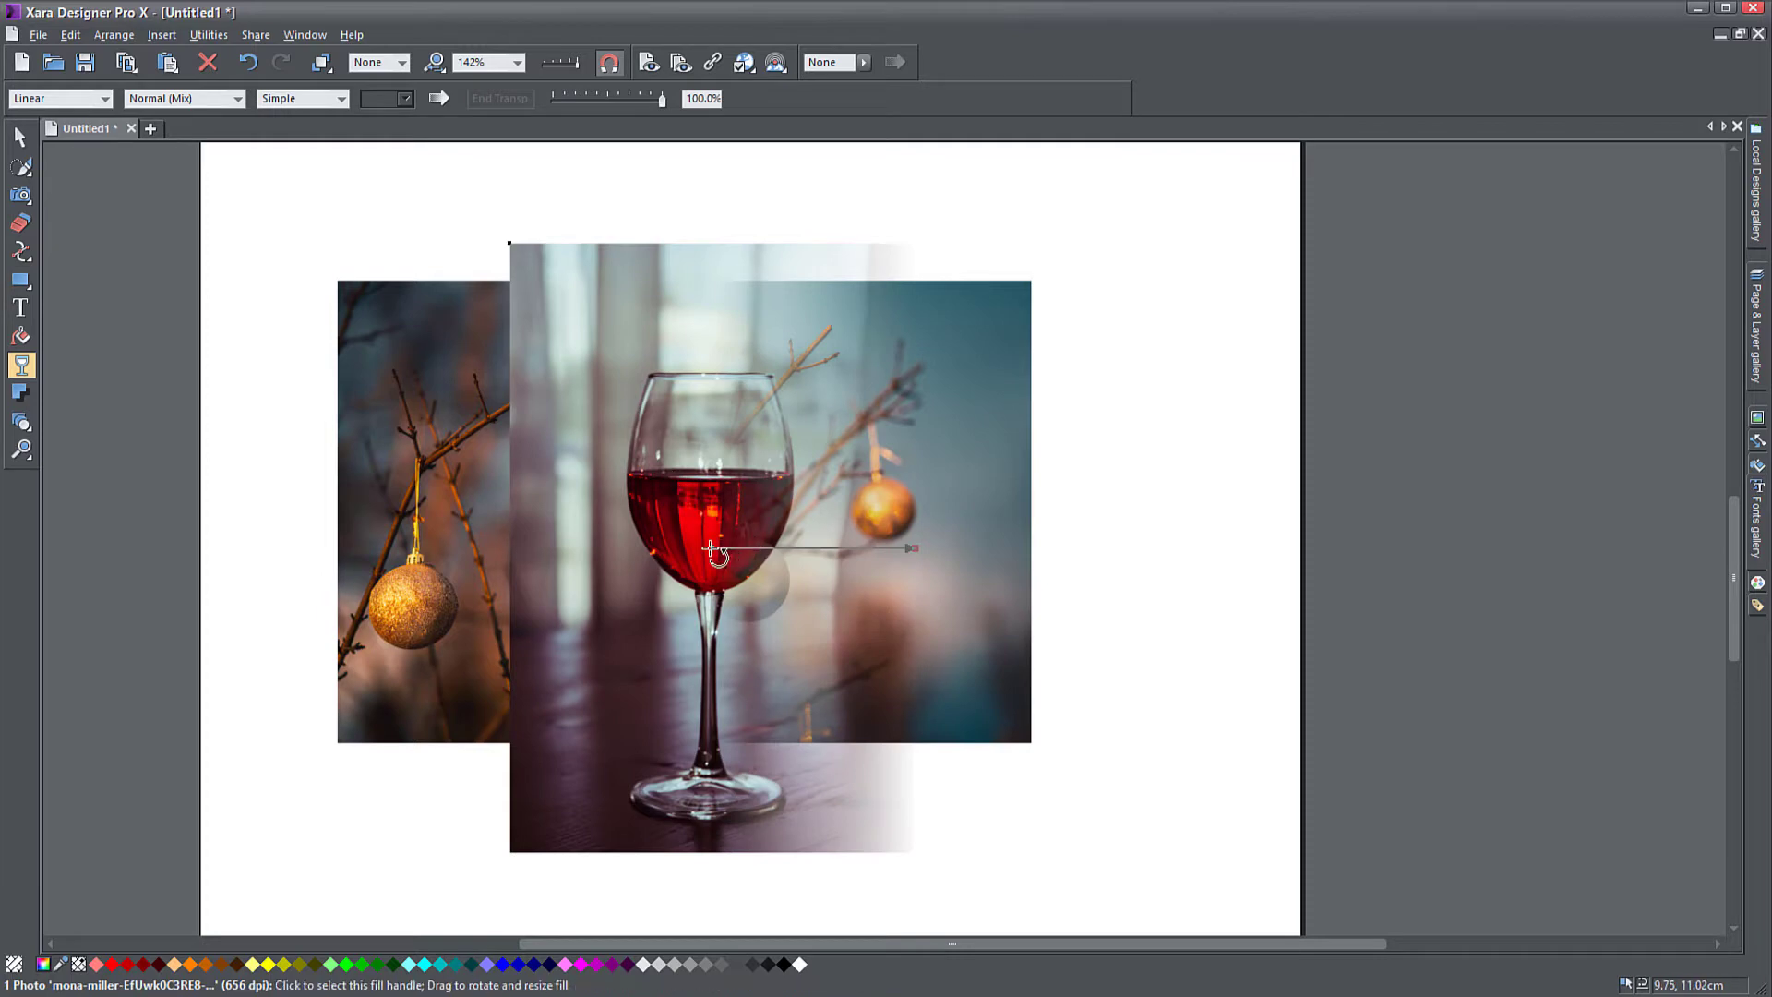
drag(713, 548, 634, 633)
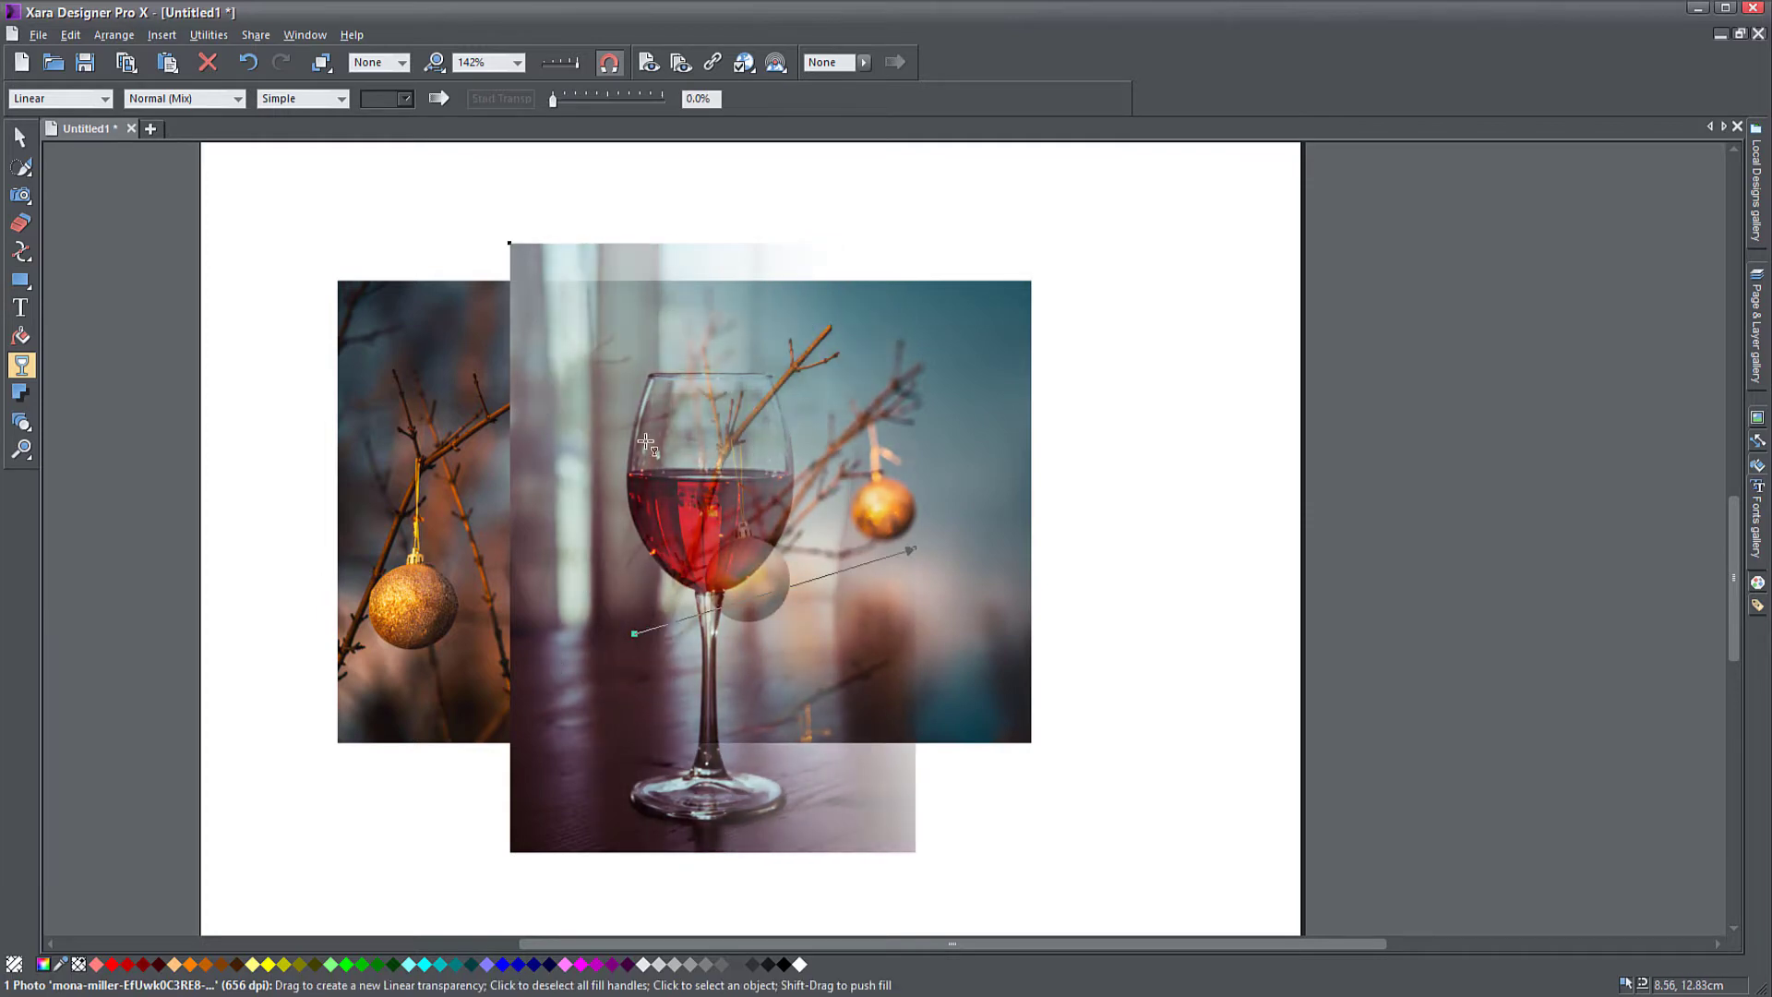
drag(556, 313, 781, 559)
Delete the wine-glass photo and draw a black rectangle over the bauble photo's centre.
key(F2)
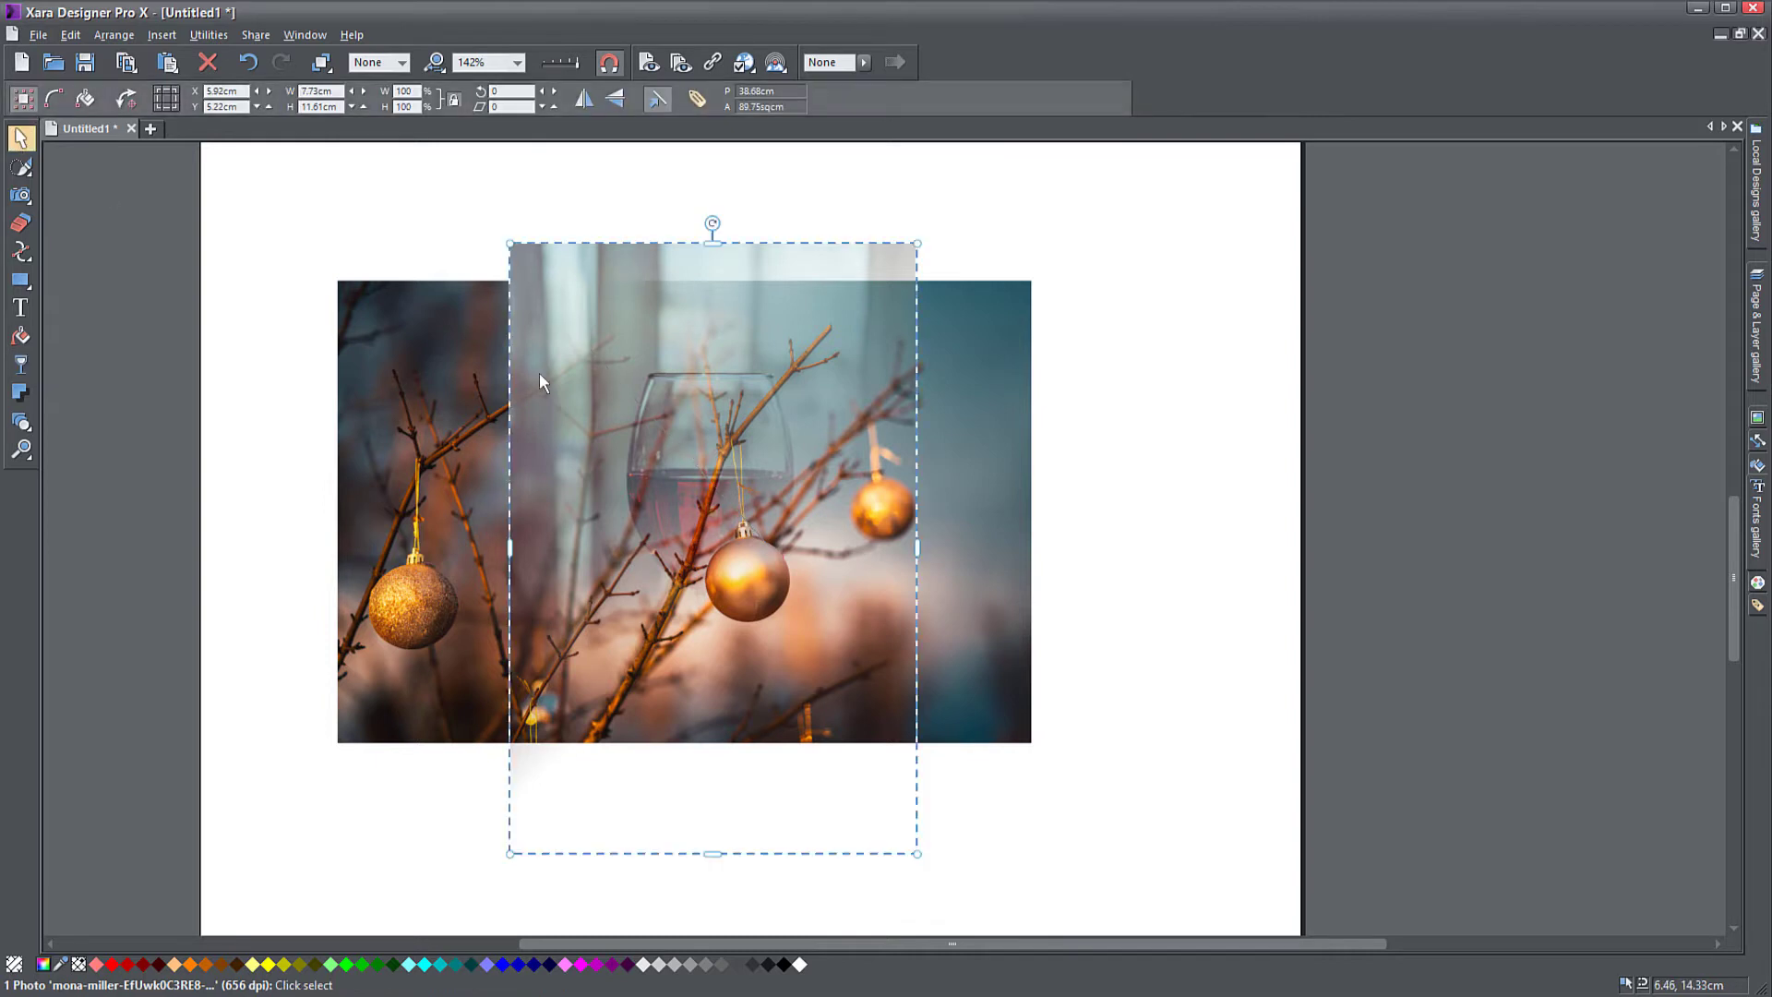
key(Delete)
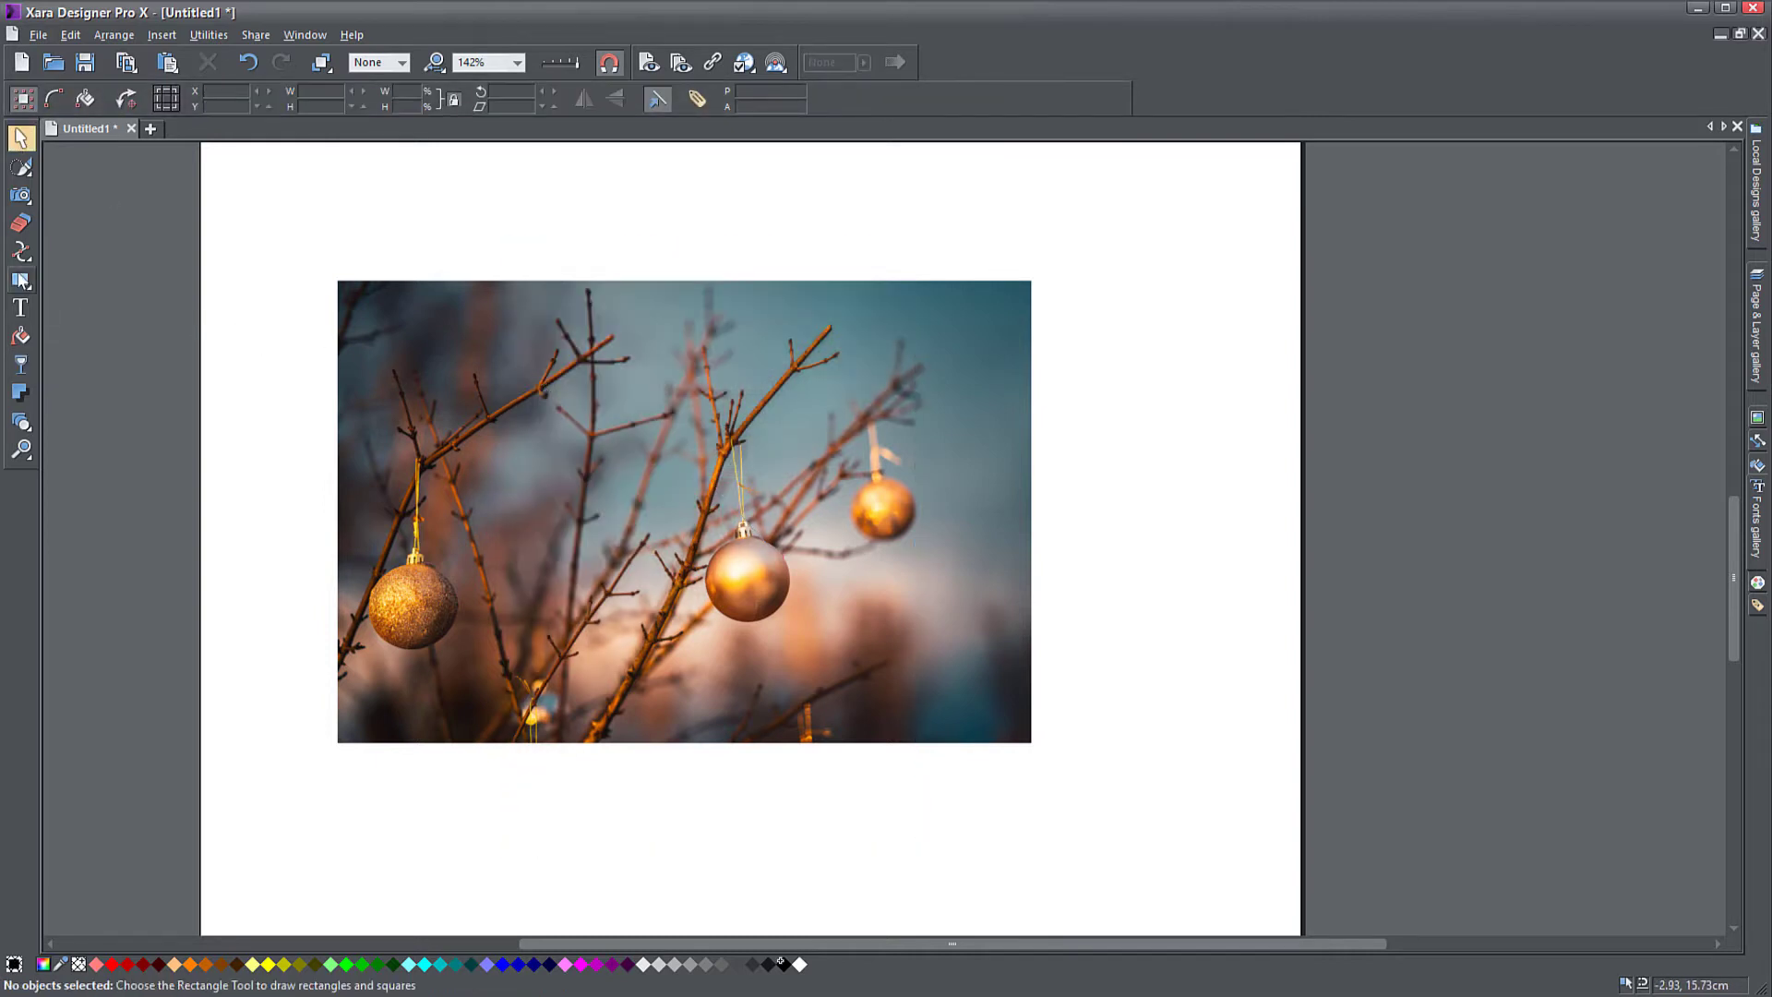
click(21, 279)
drag(414, 345, 955, 667)
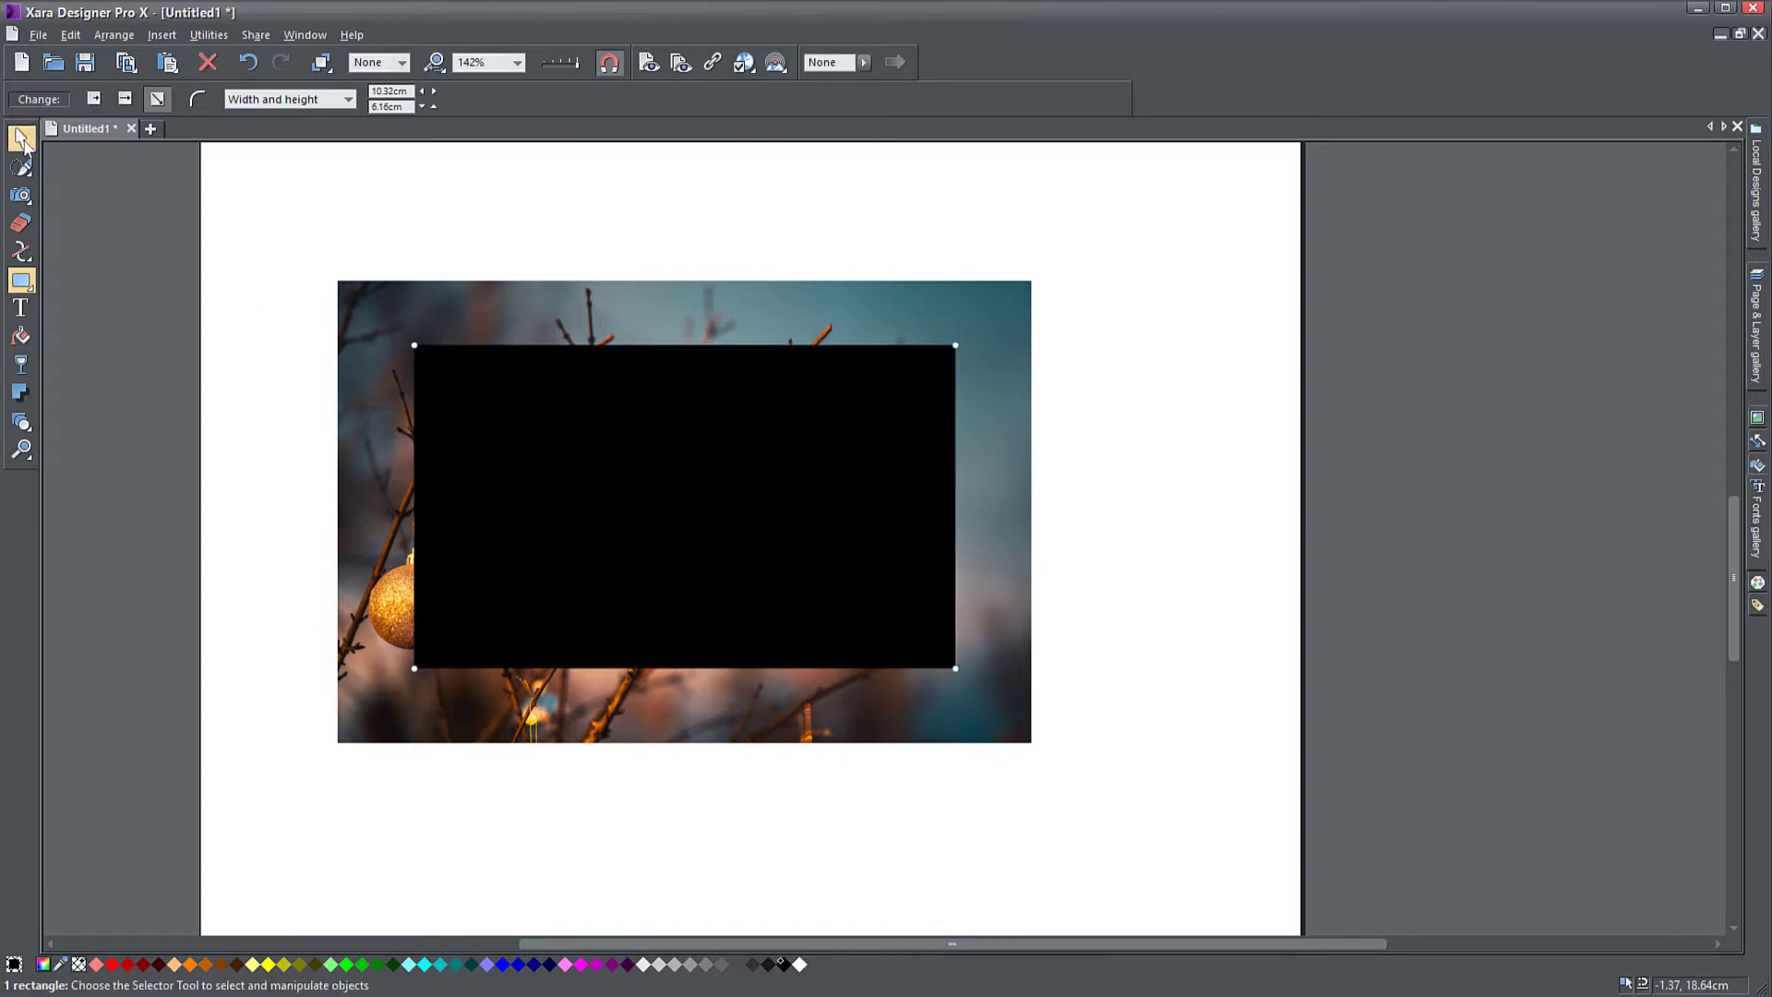
click(20, 136)
scroll(704, 620, up, 1)
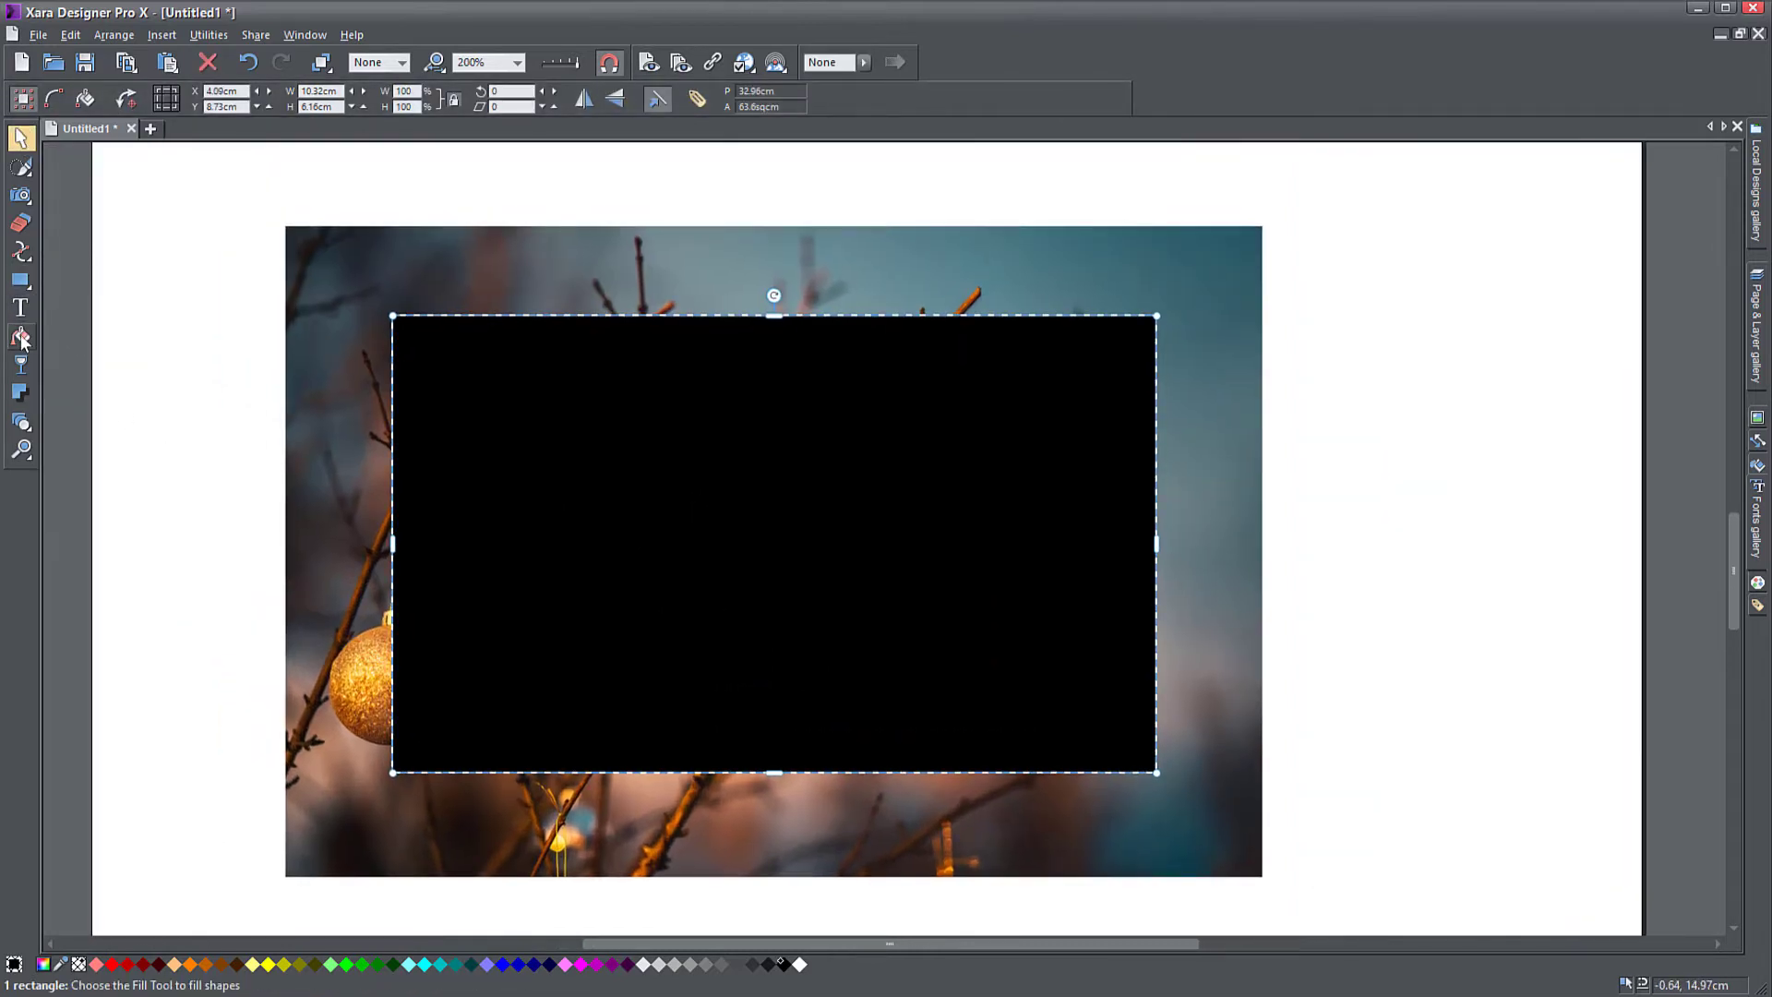
click(20, 337)
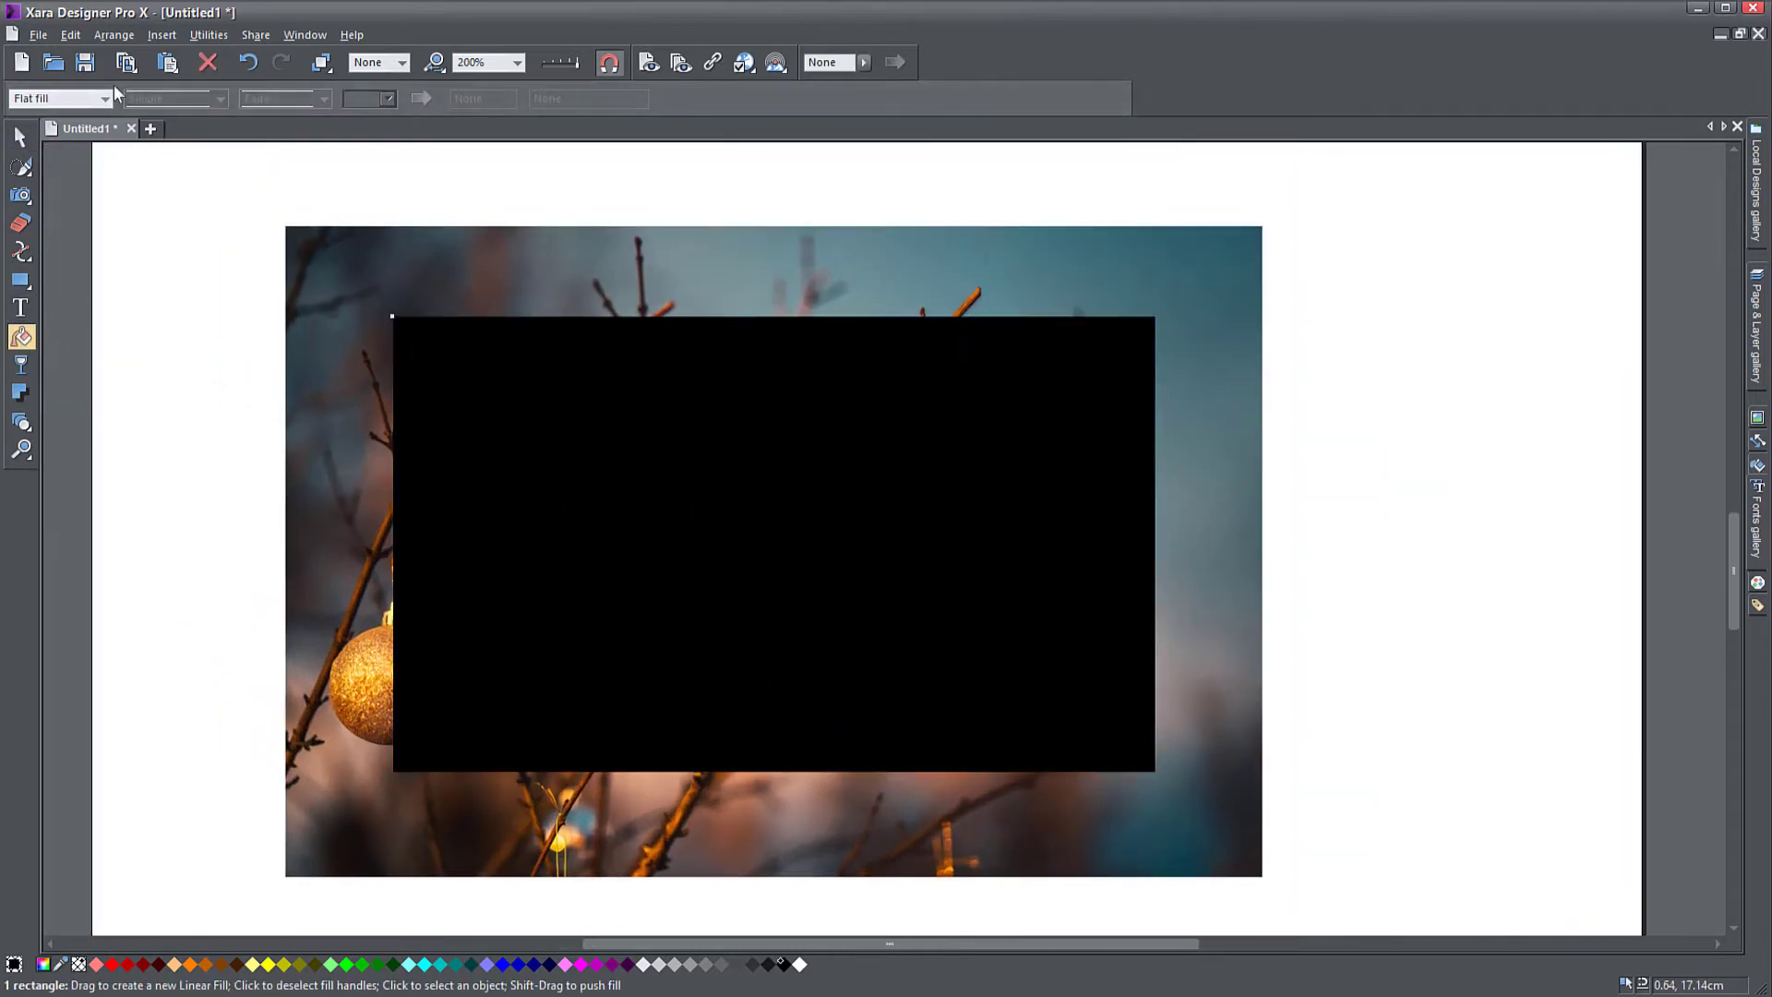
click(21, 365)
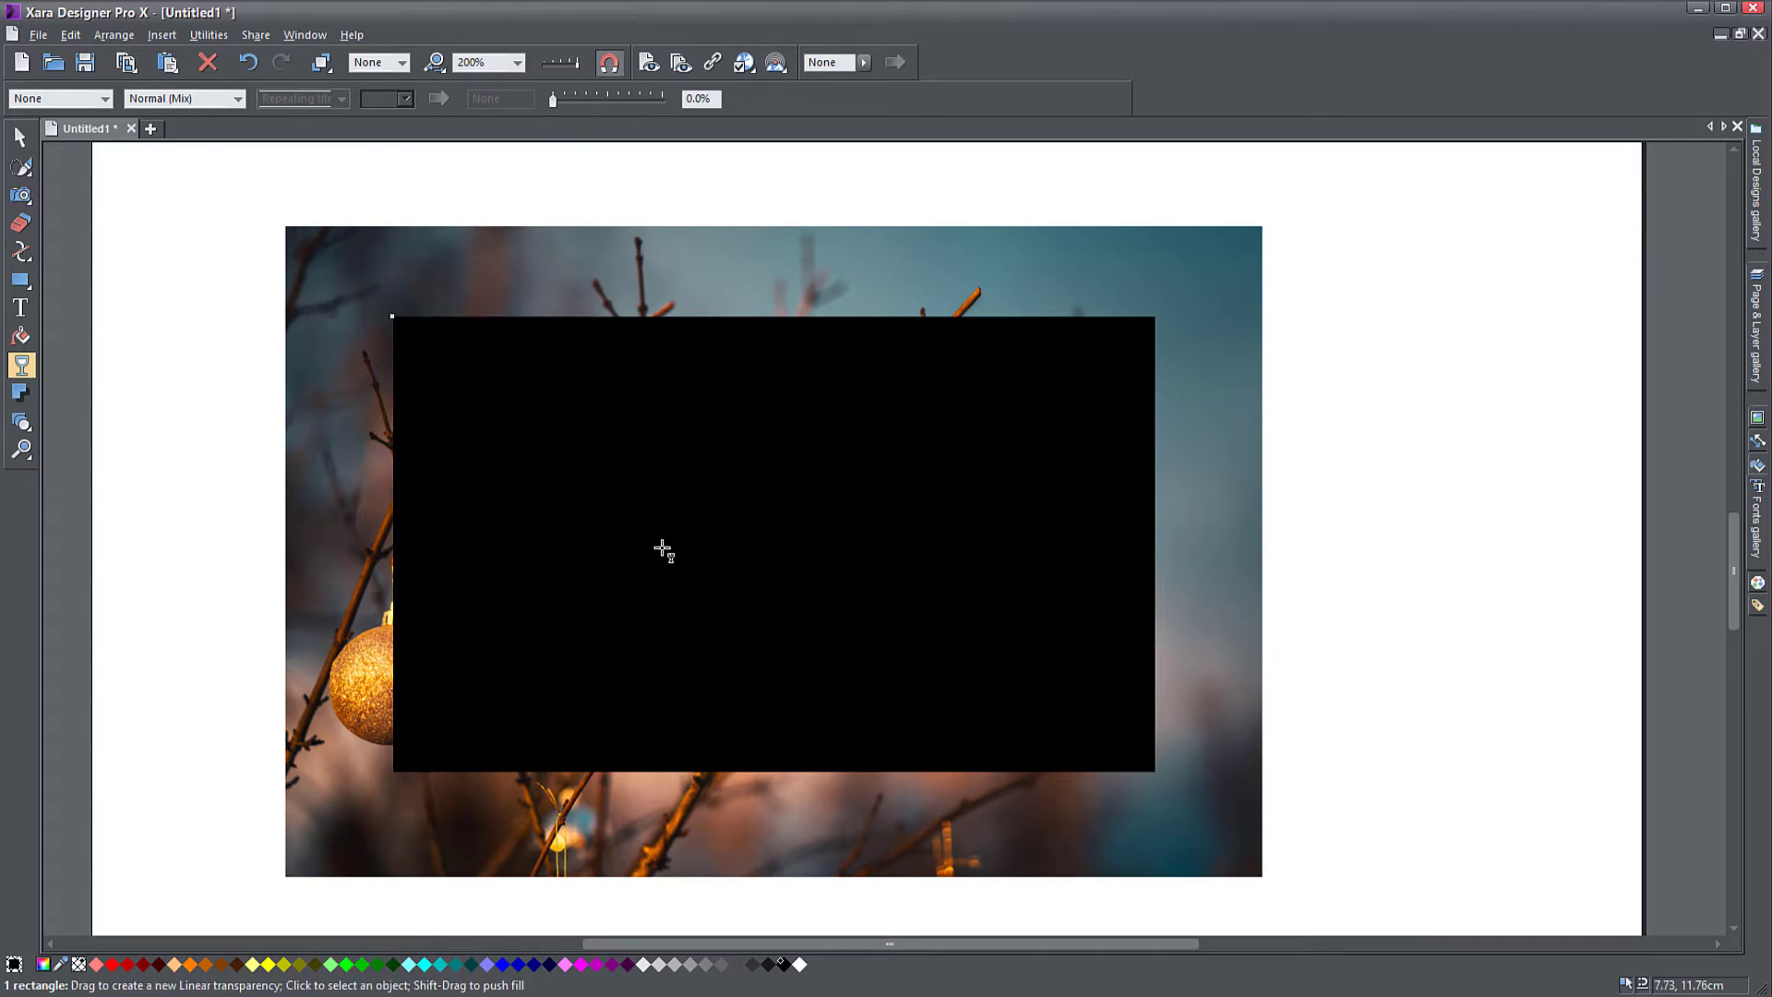
Drag the rectangle's linear fade from top-left to bottom-right, 32.5% start and 65.5% end transparency.
drag(509, 503, 1000, 653)
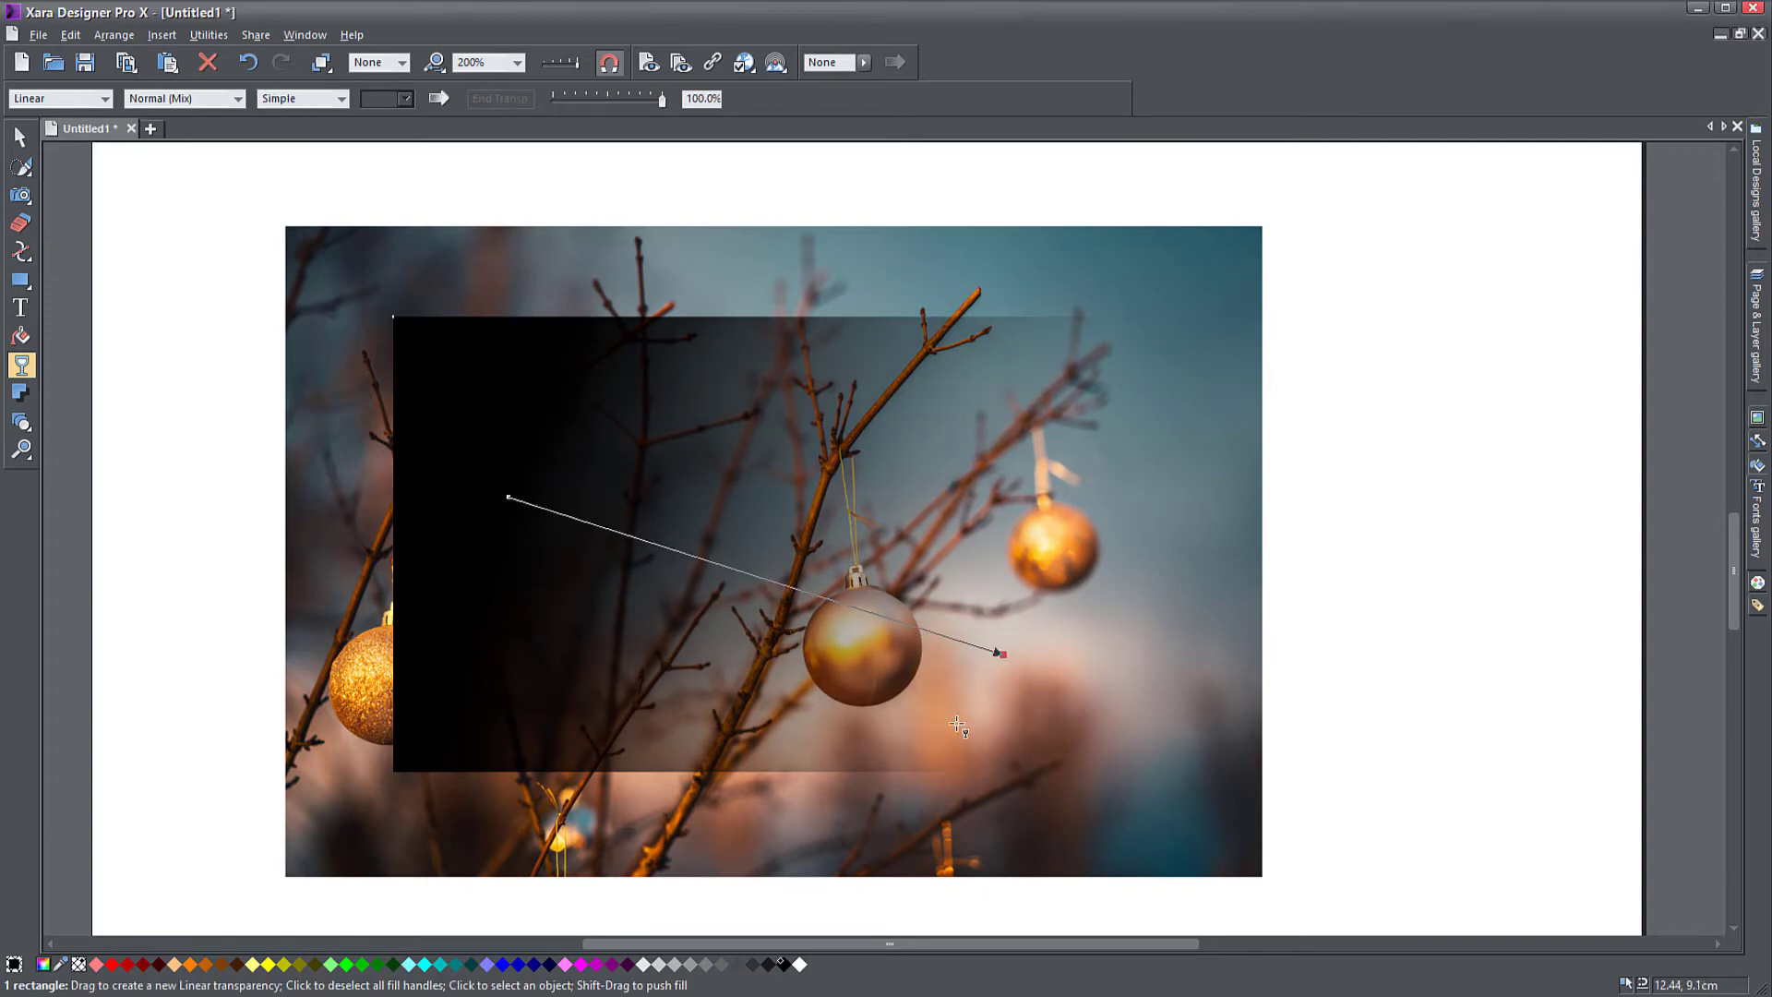
drag(509, 497, 462, 390)
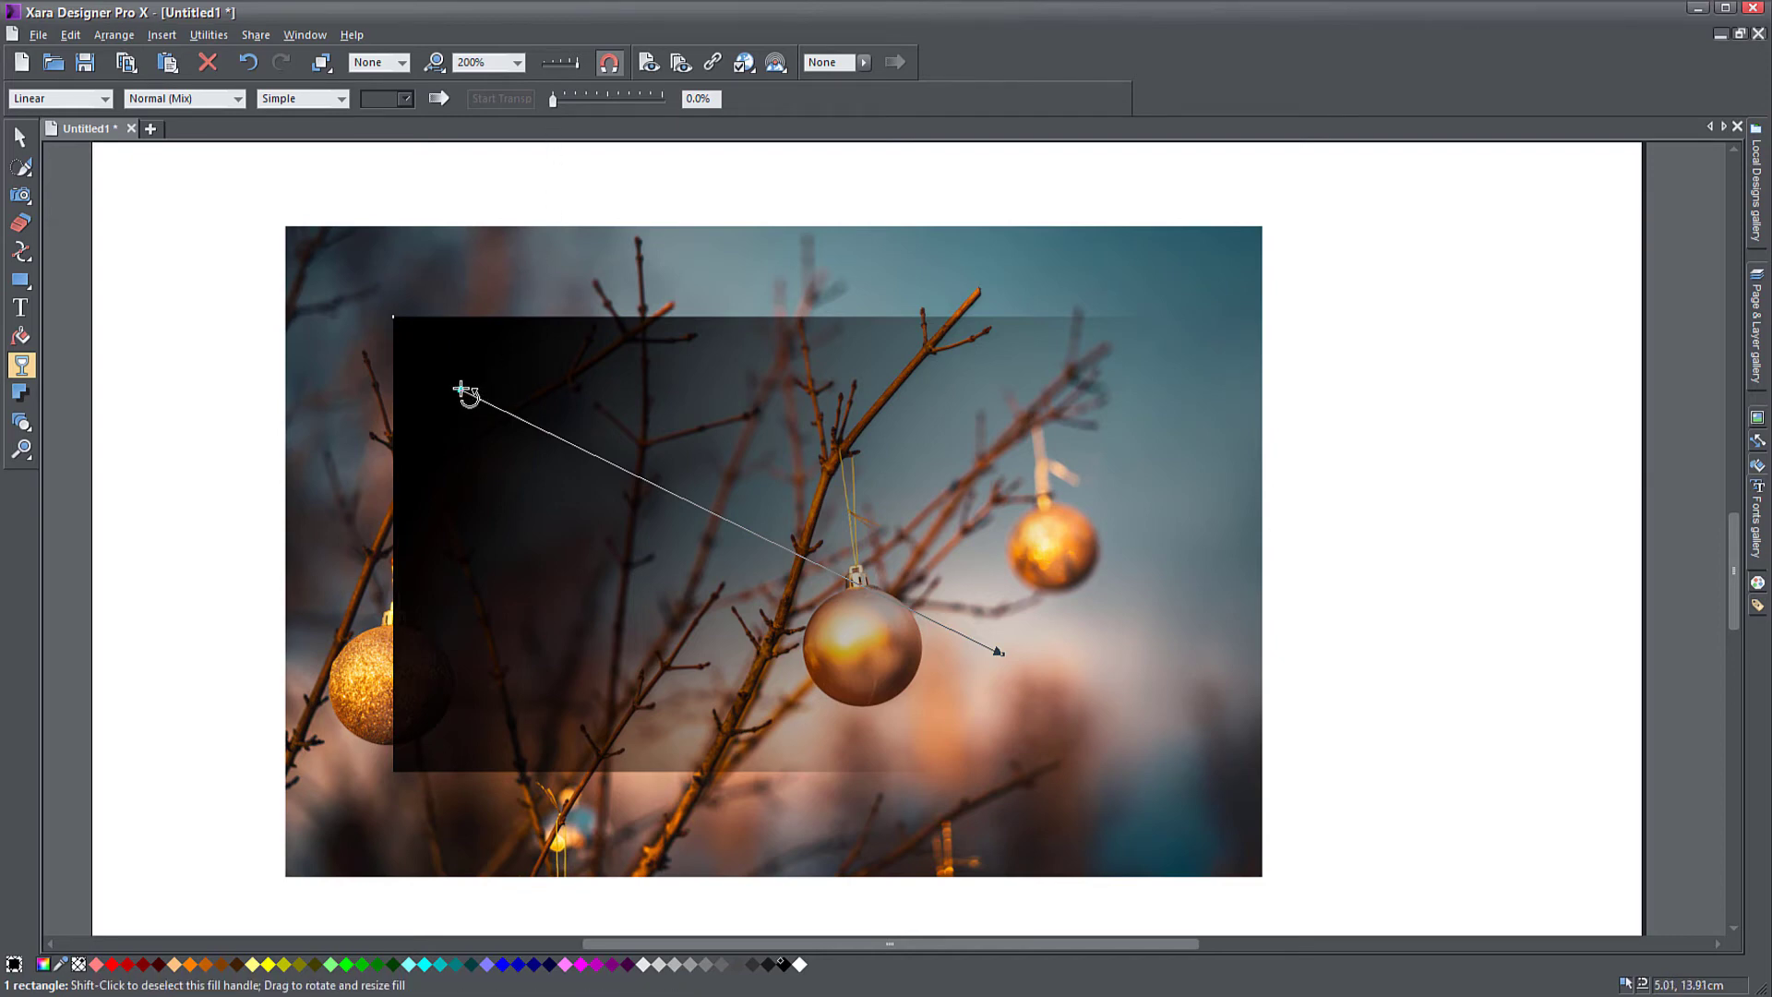
mouse_move(557, 108)
mouse_down()
mouse_move(612, 108)
mouse_move(544, 111)
mouse_move(589, 115)
mouse_up()
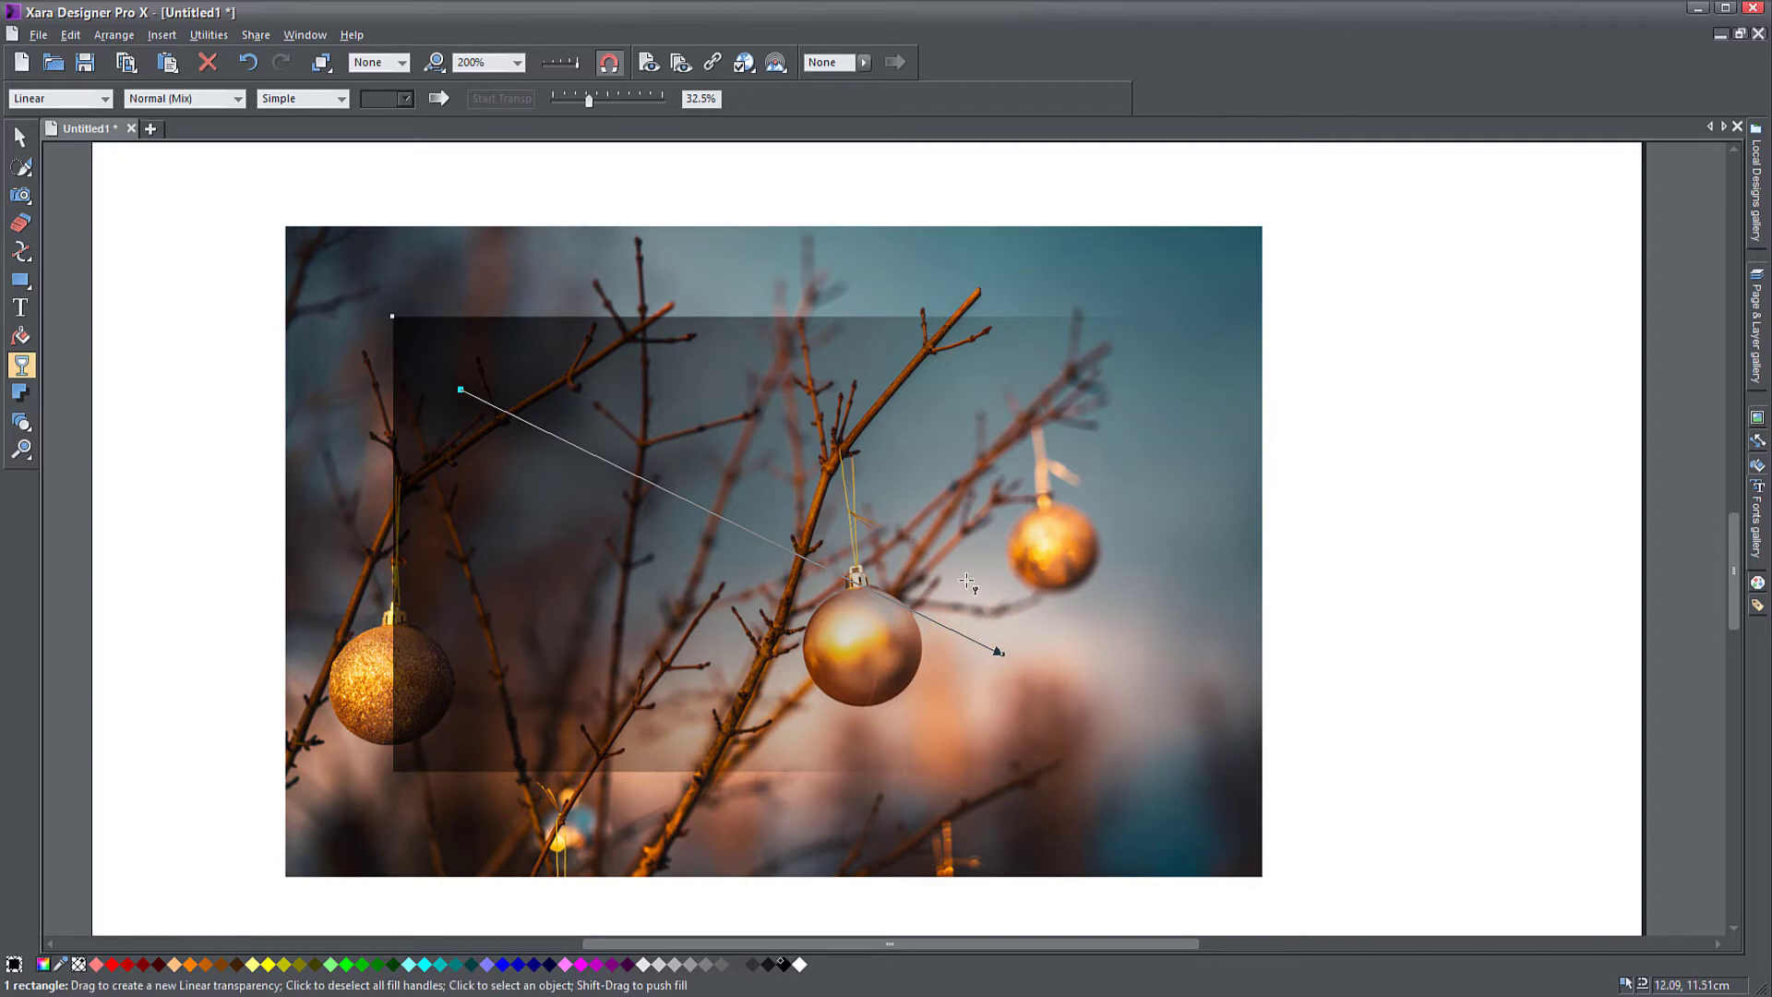
click(1000, 653)
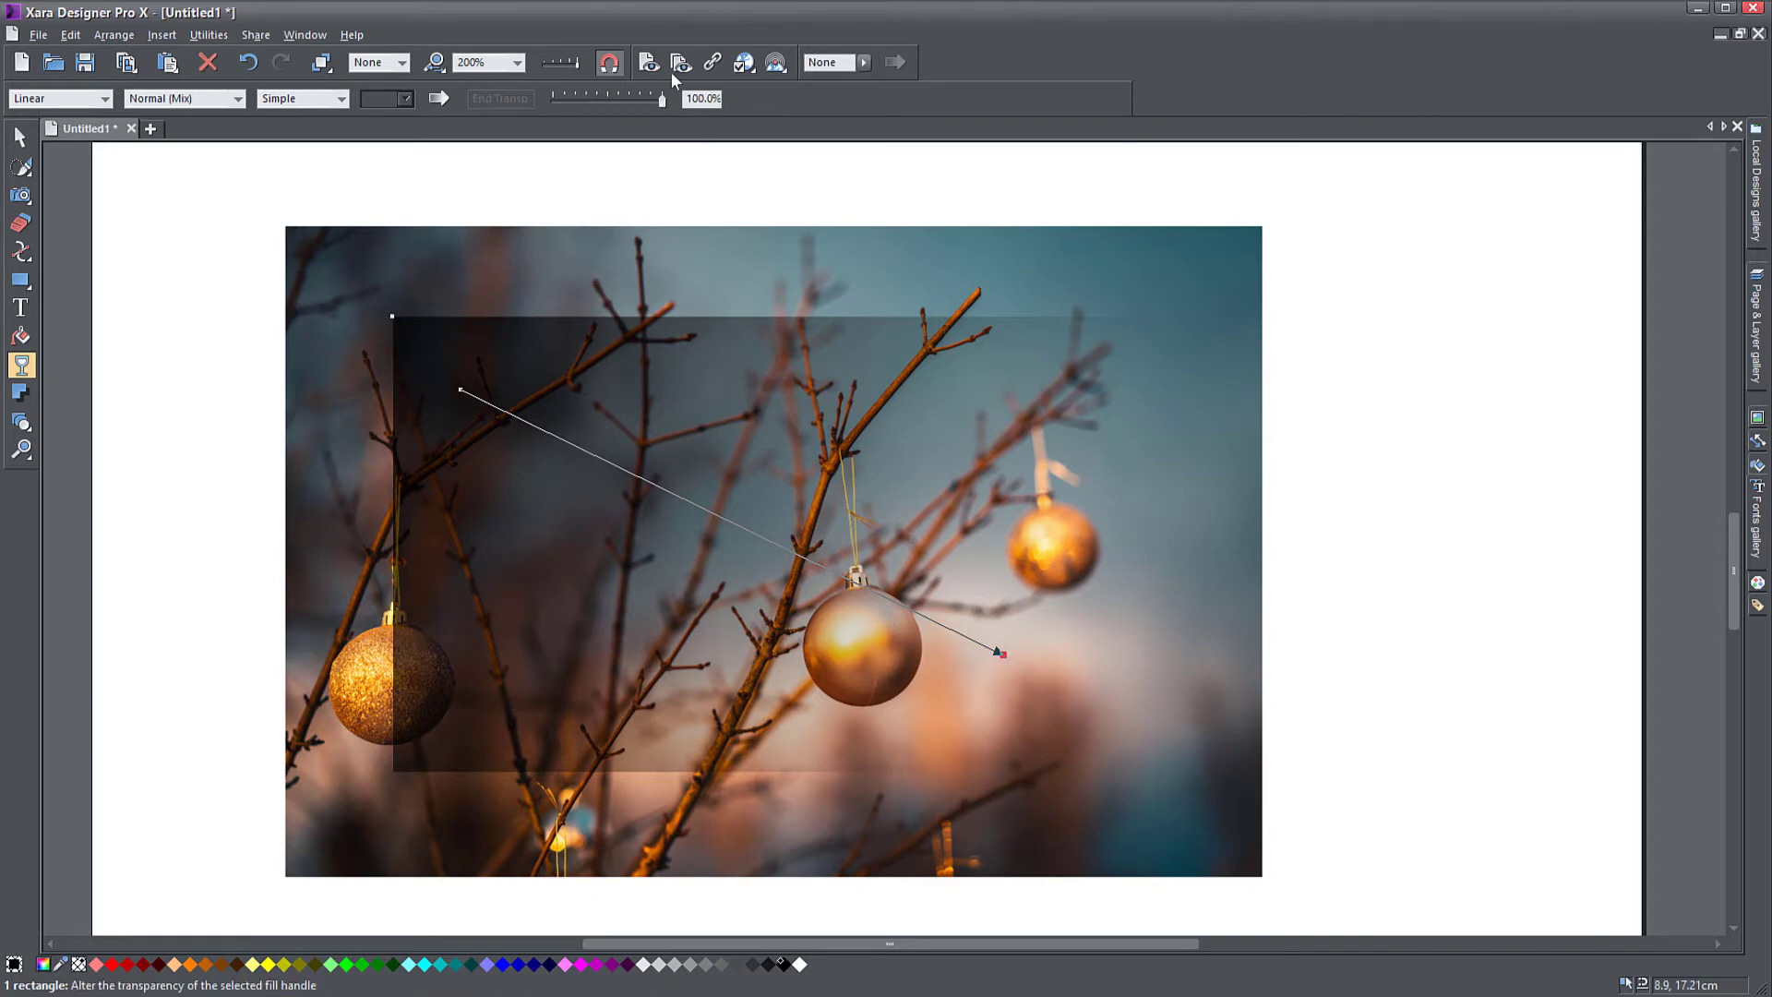
drag(661, 103, 628, 103)
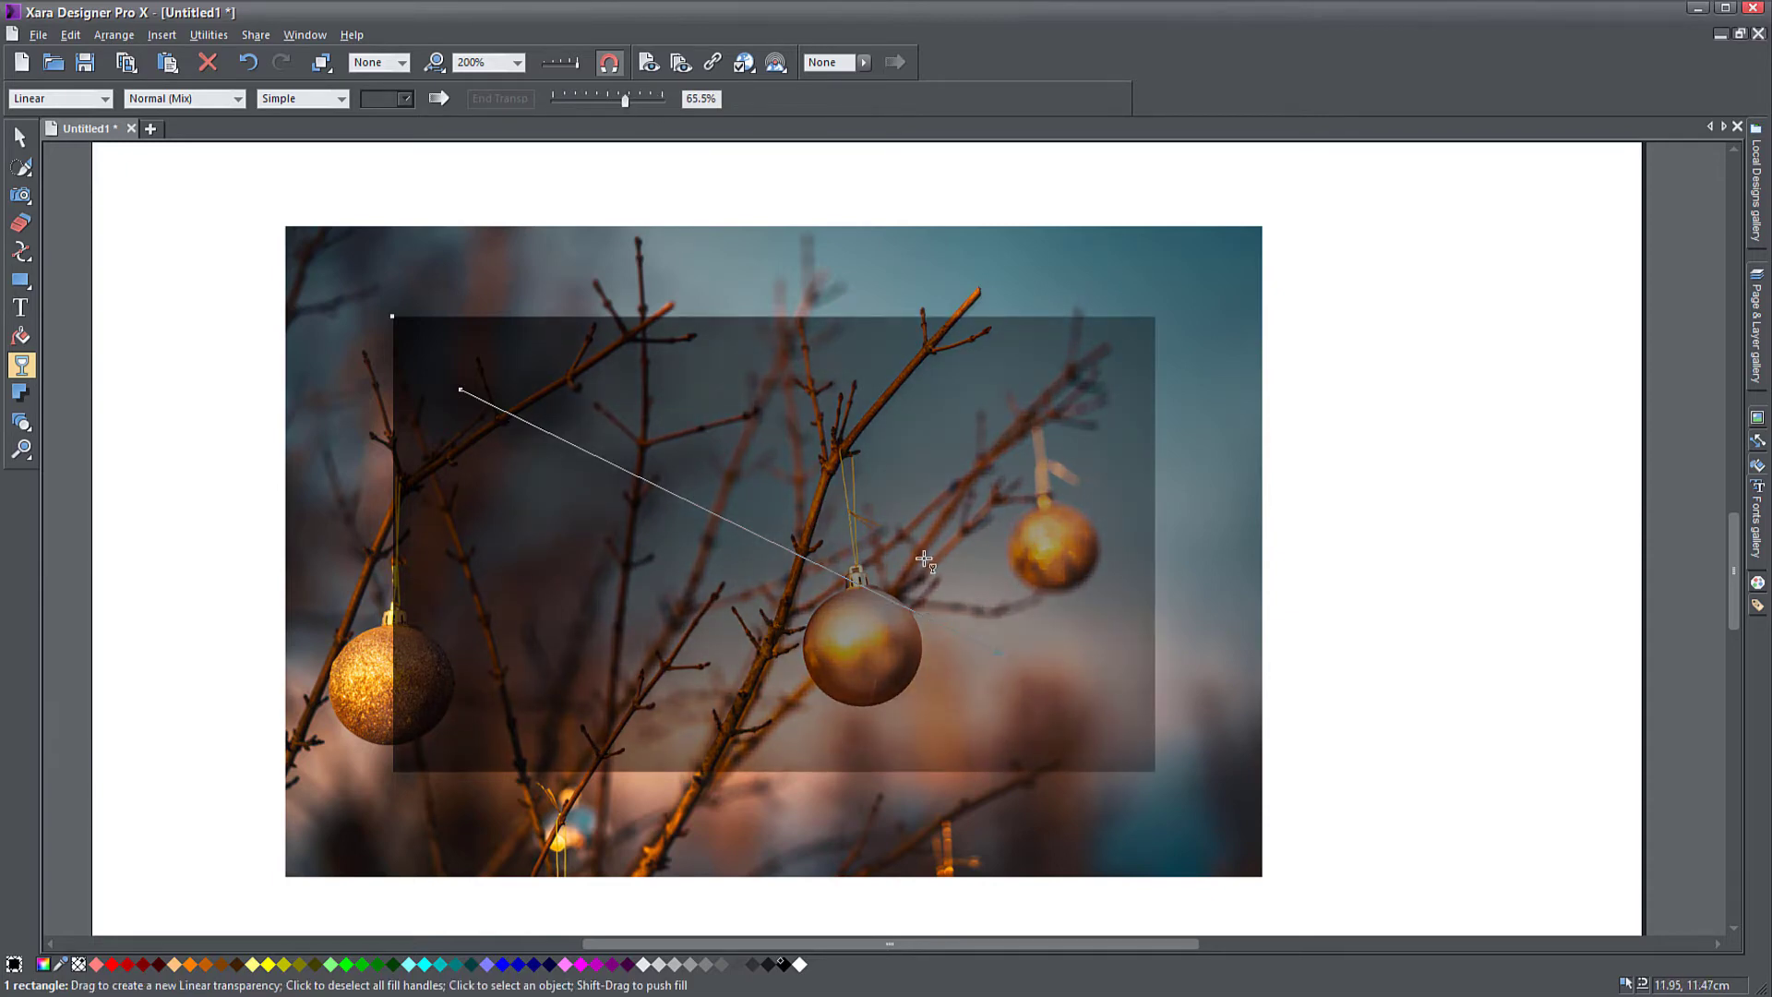
mouse_move(460, 391)
mouse_down()
mouse_move(502, 665)
mouse_move(548, 404)
mouse_move(1013, 368)
mouse_move(1091, 708)
mouse_move(993, 479)
mouse_move(587, 626)
mouse_move(929, 661)
mouse_move(606, 514)
mouse_move(444, 364)
mouse_up()
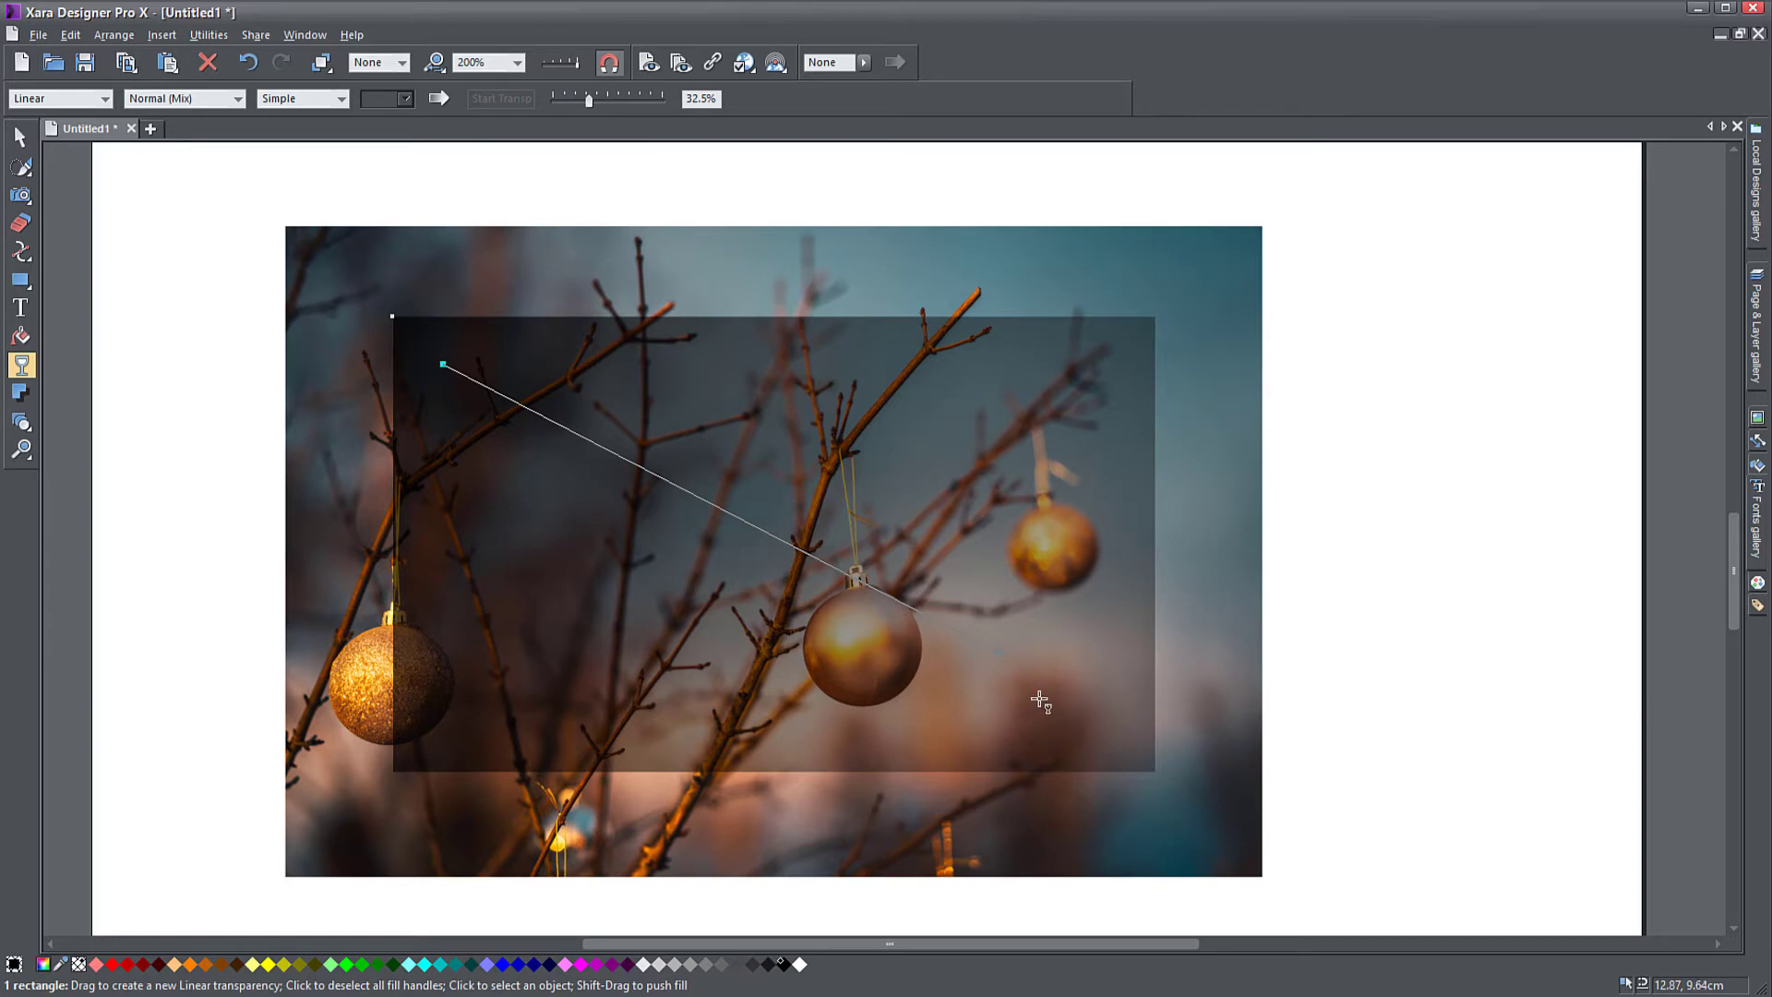
drag(1013, 652, 1095, 721)
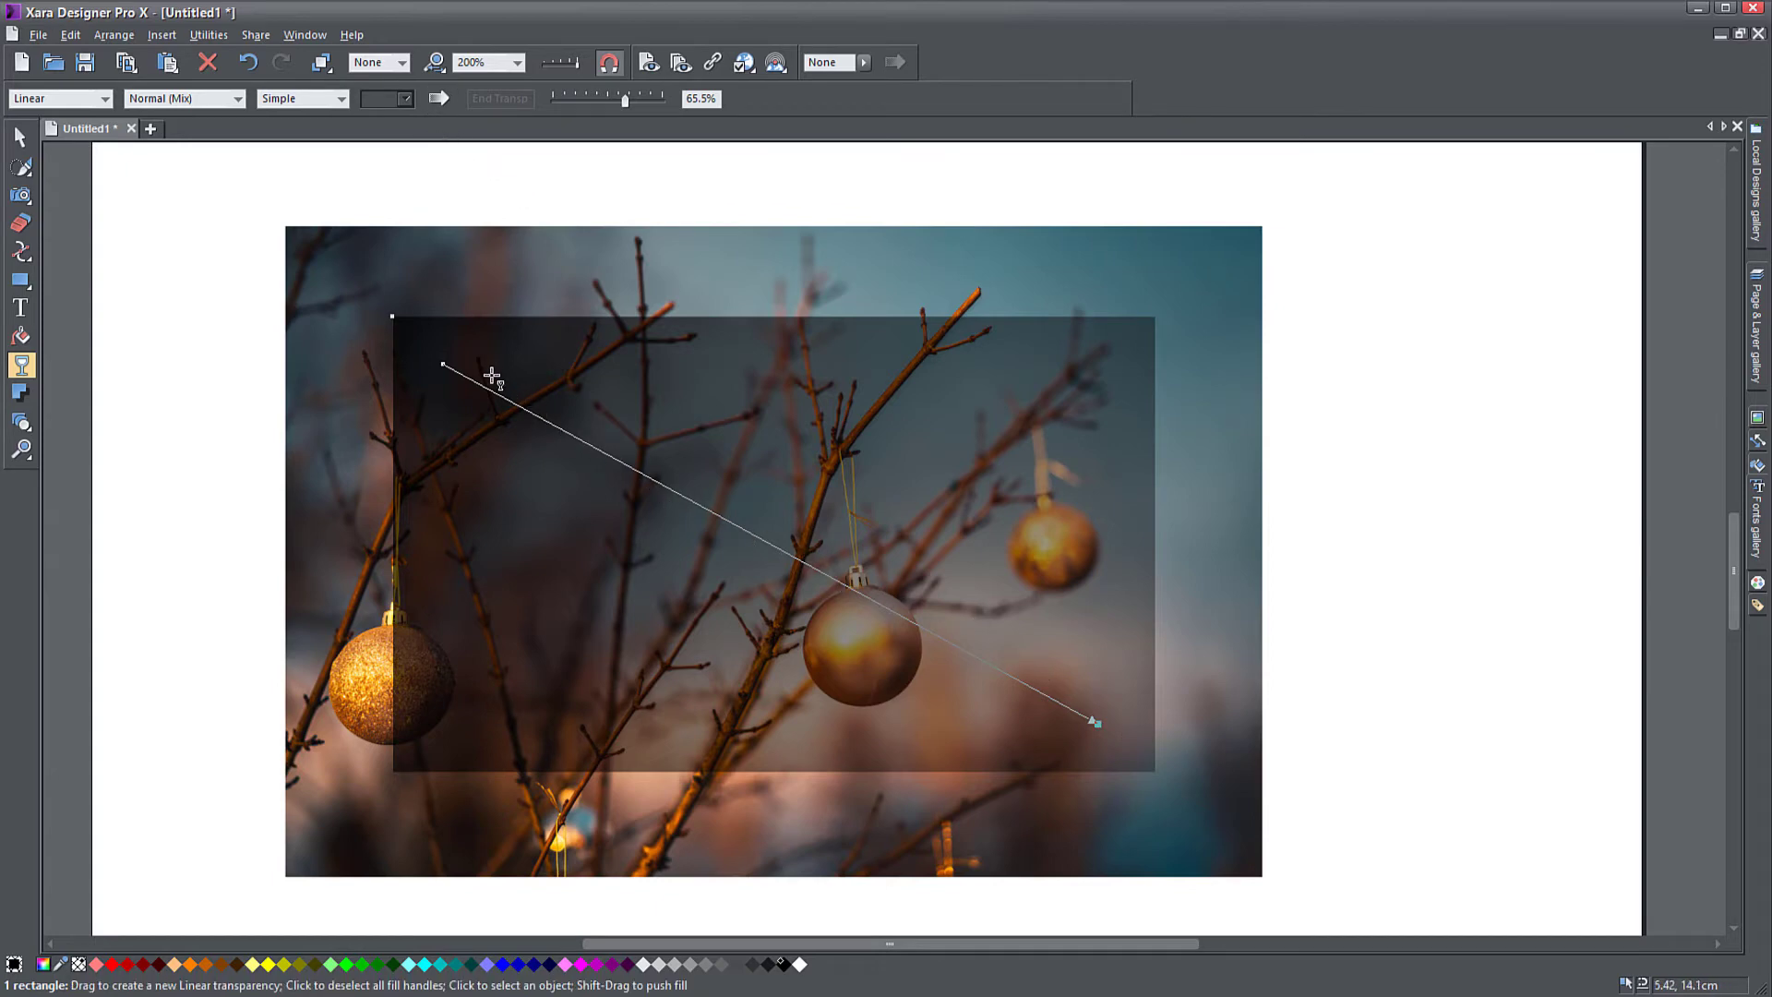
Open the fade Profile settings and set Start Transp 0% and End Transp 100%.
click(440, 100)
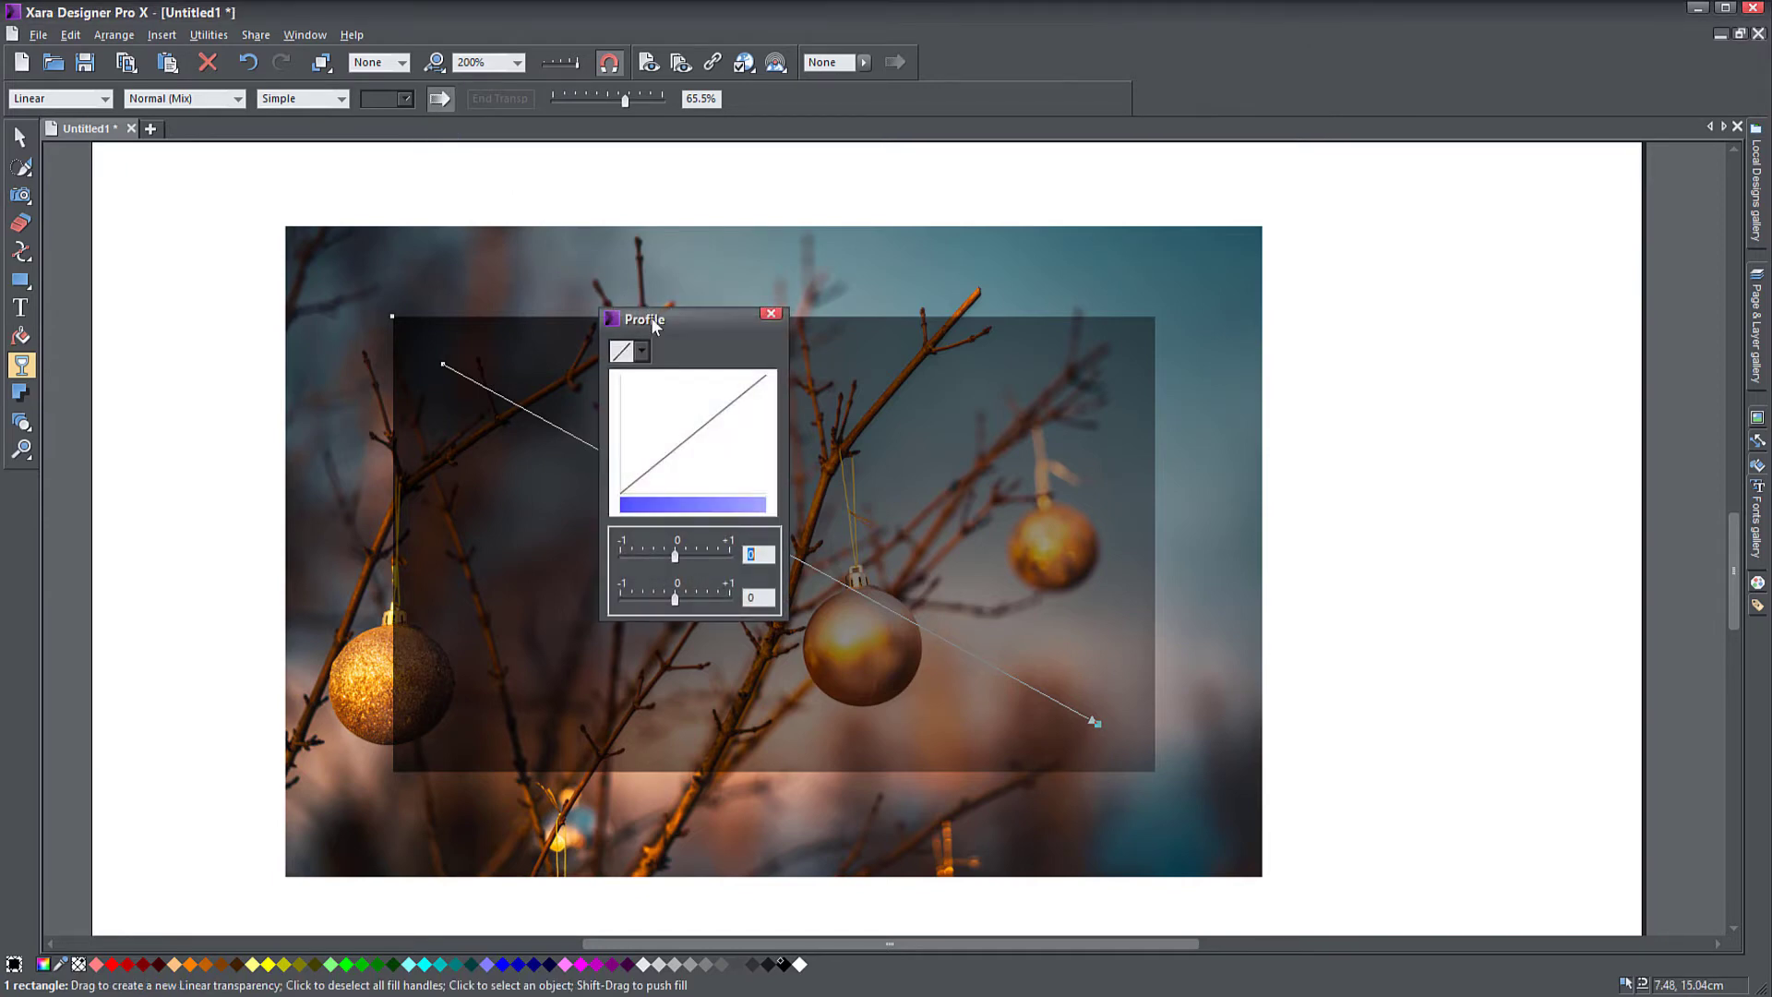
drag(652, 317, 1251, 241)
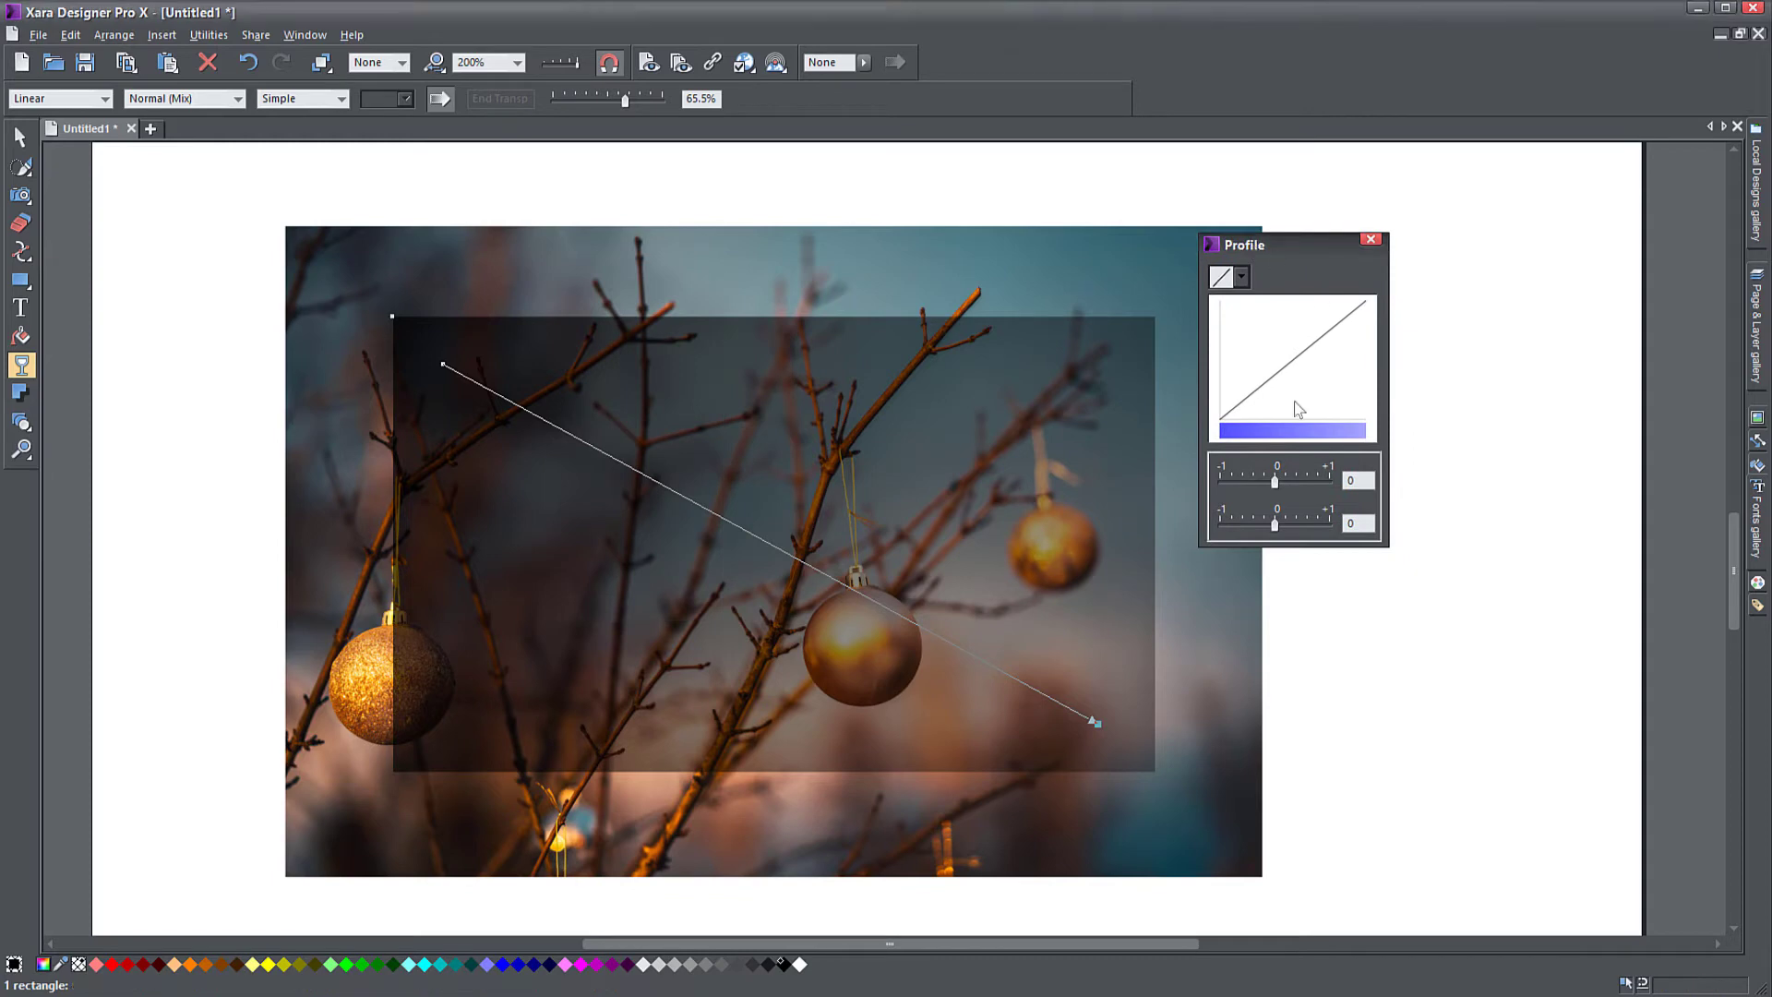
drag(1276, 482, 1248, 511)
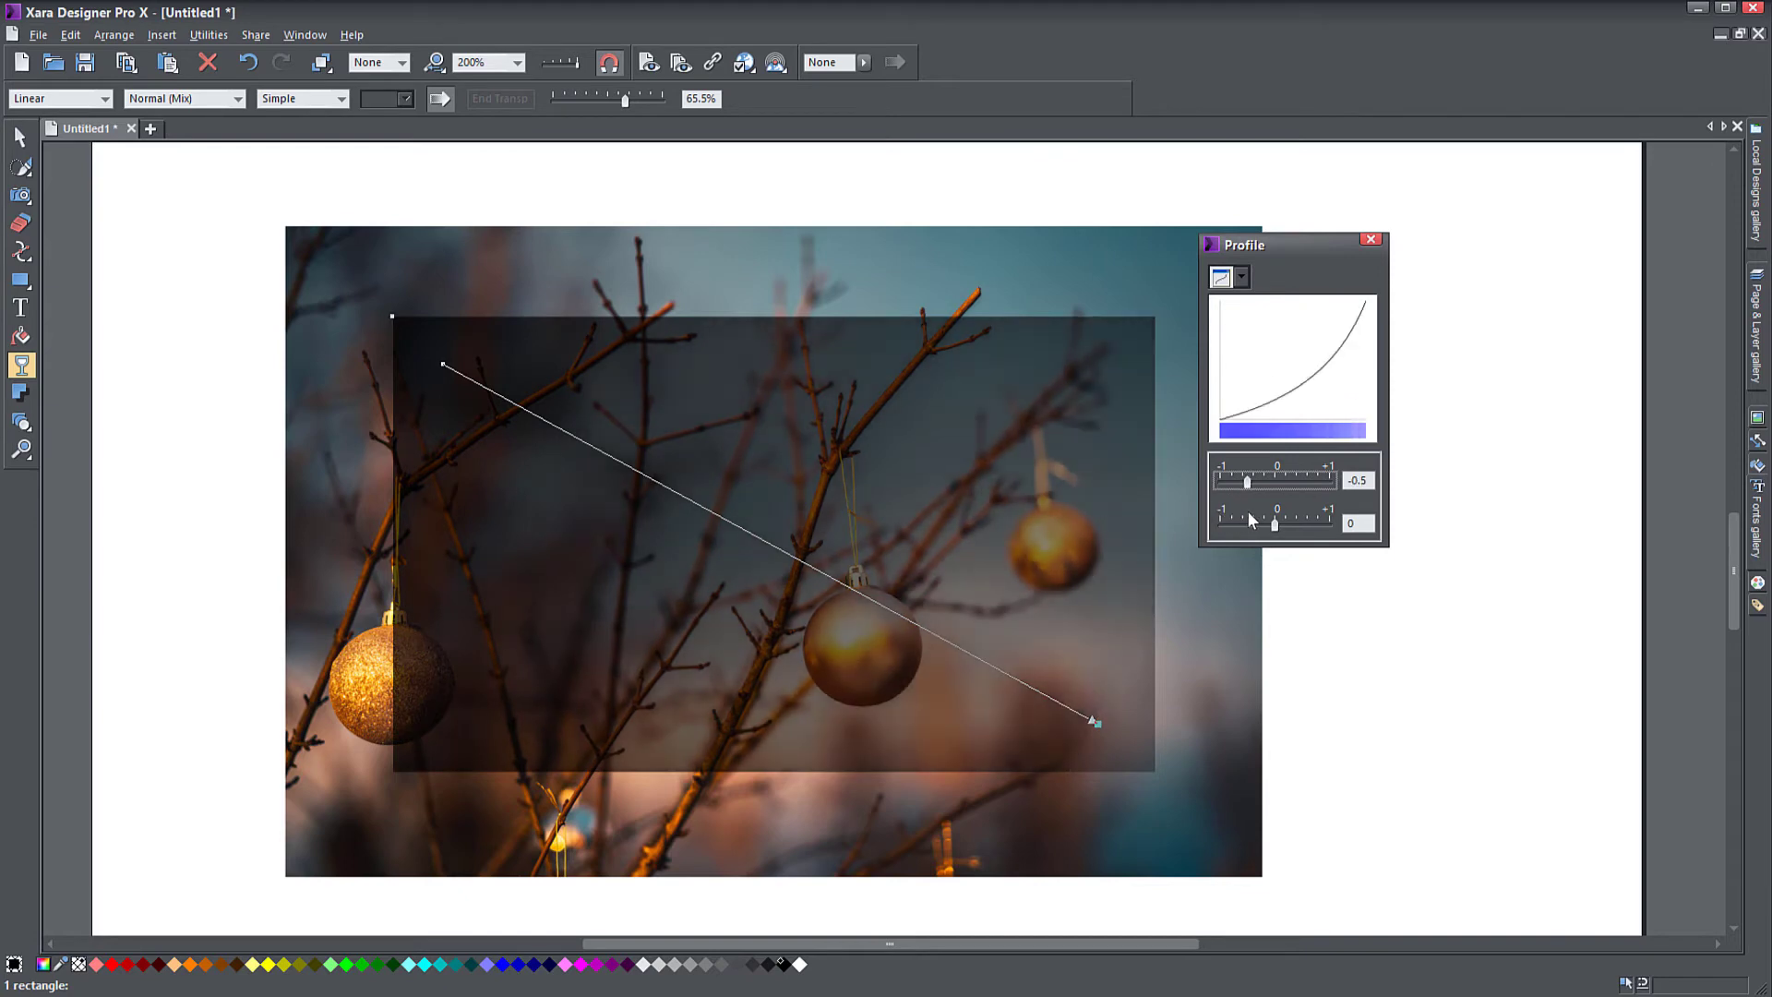
click(443, 366)
drag(593, 98, 531, 98)
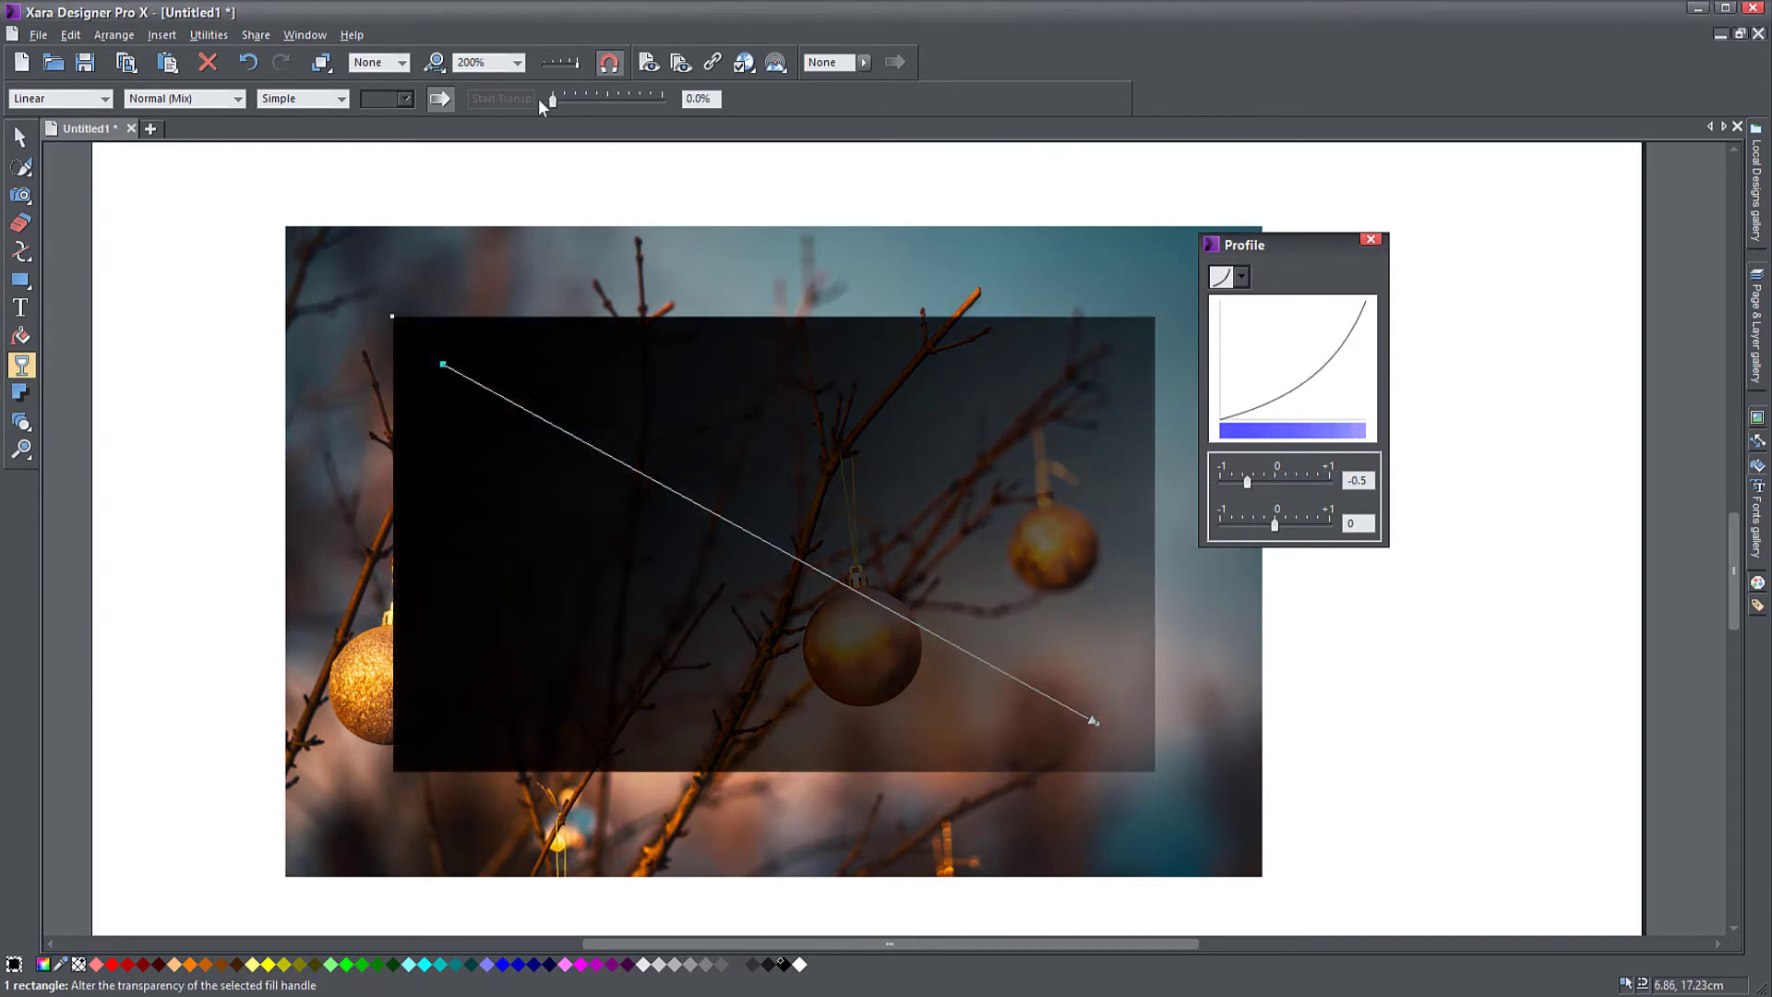
click(1096, 722)
drag(625, 99, 666, 100)
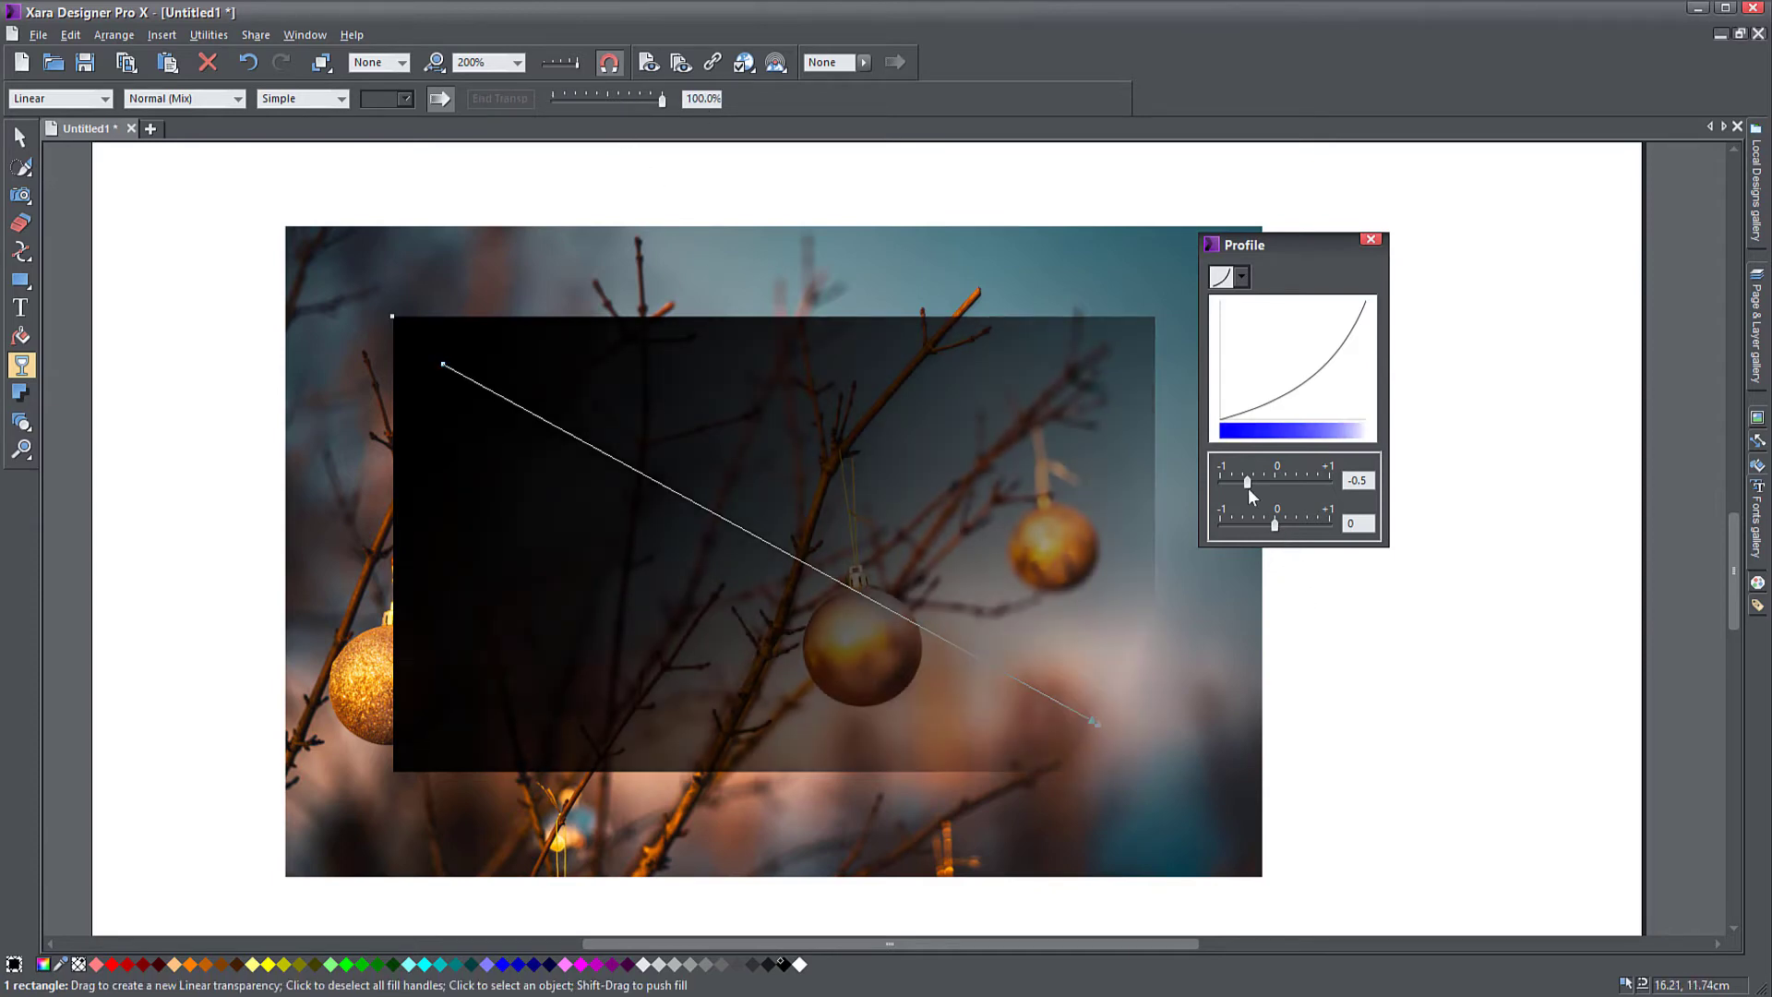
Shape the fade profile into an S-curve with bias about -0.02 and gain -0.6.
mouse_move(1247, 480)
mouse_down()
mouse_move(1231, 482)
mouse_move(1277, 480)
mouse_move(1236, 494)
mouse_up()
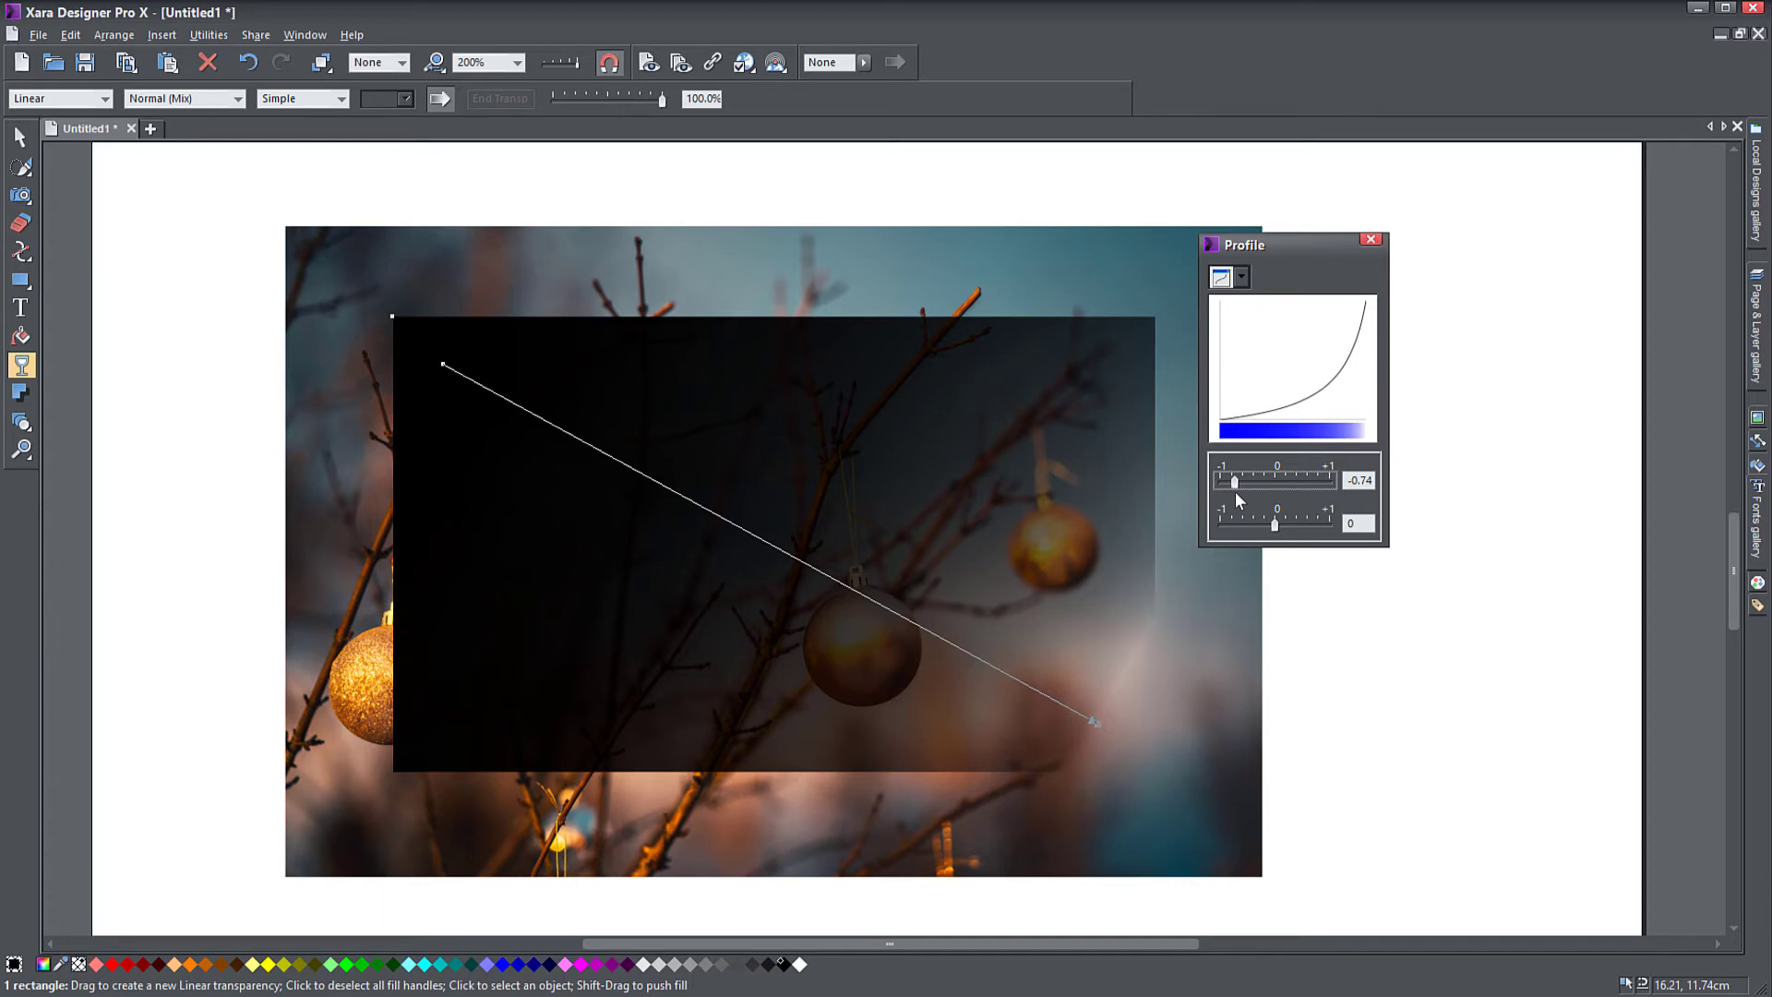
drag(1235, 493, 1318, 499)
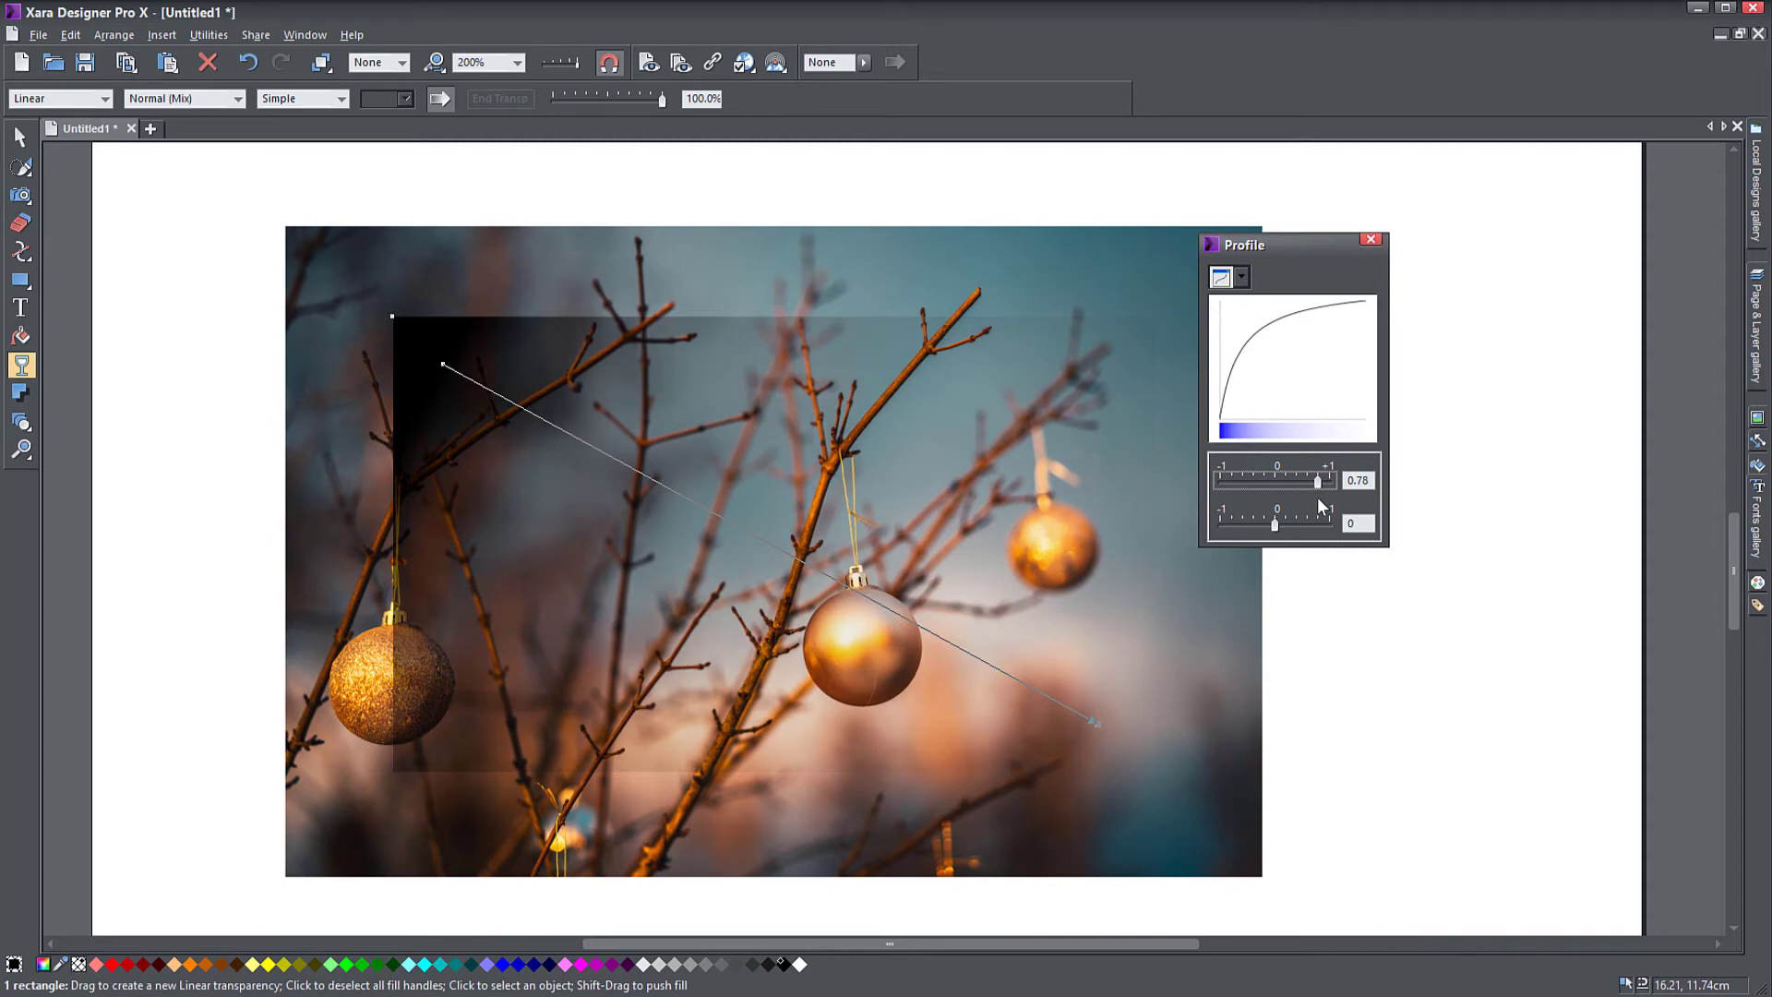
drag(1318, 498, 1278, 515)
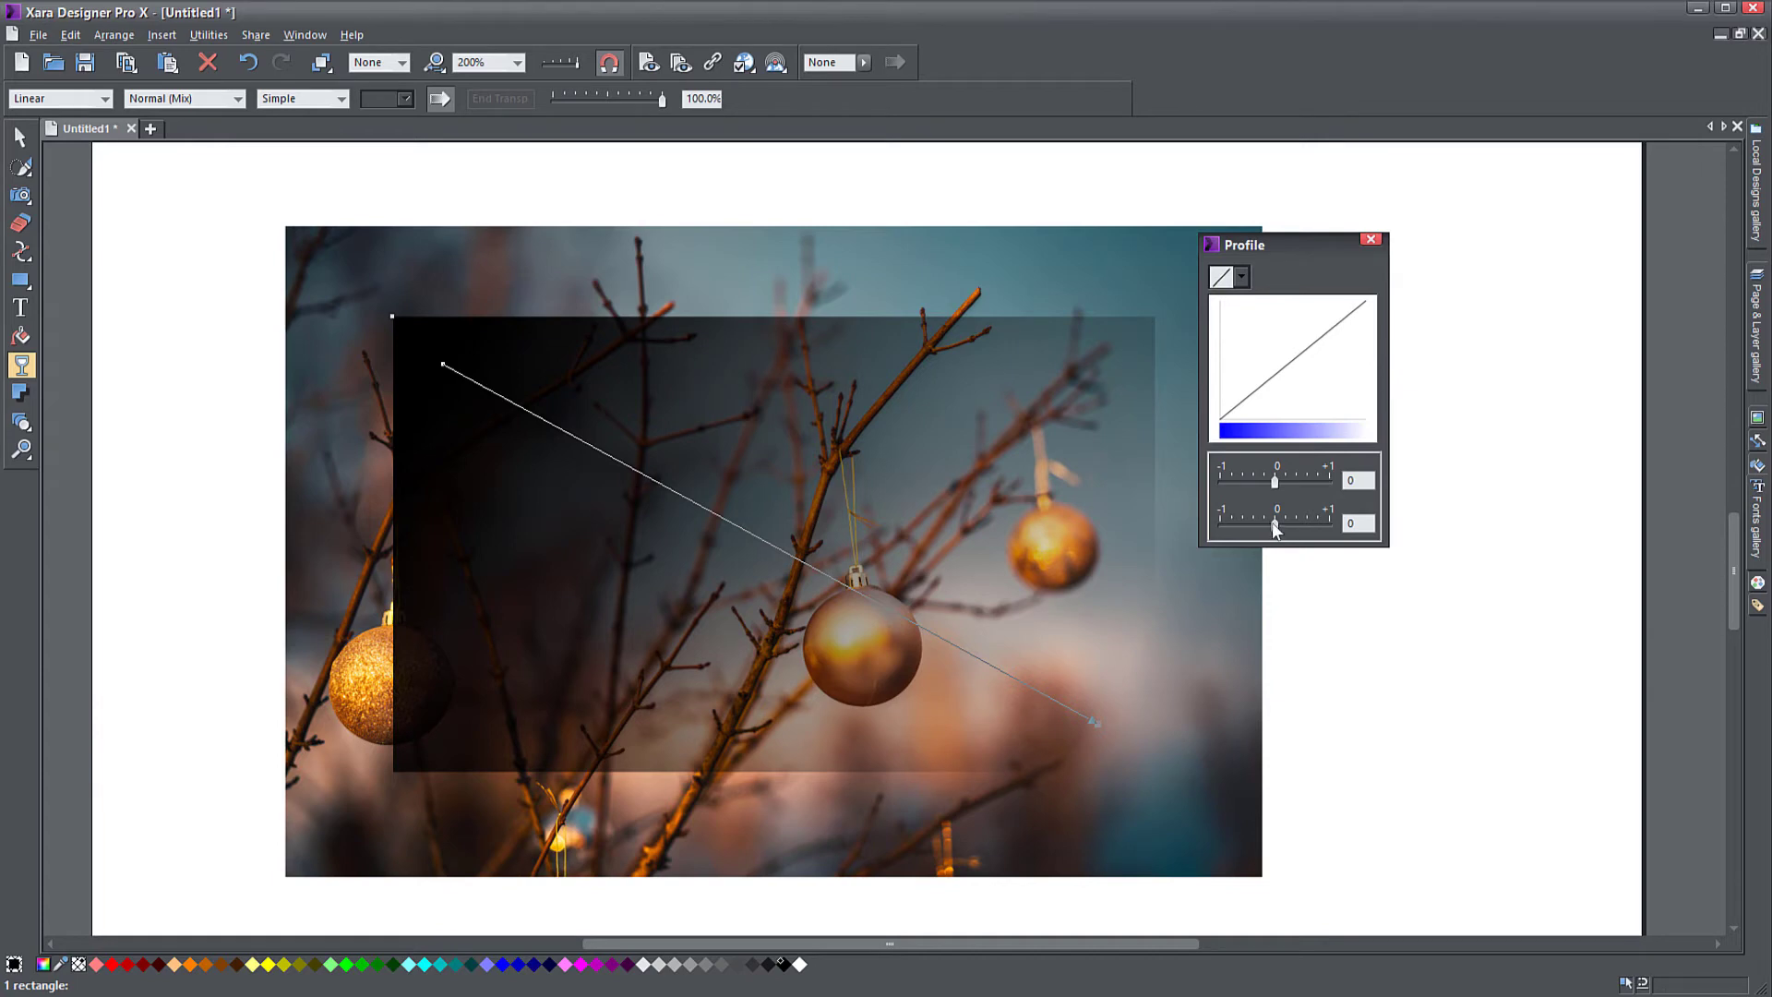
drag(1276, 529, 1231, 533)
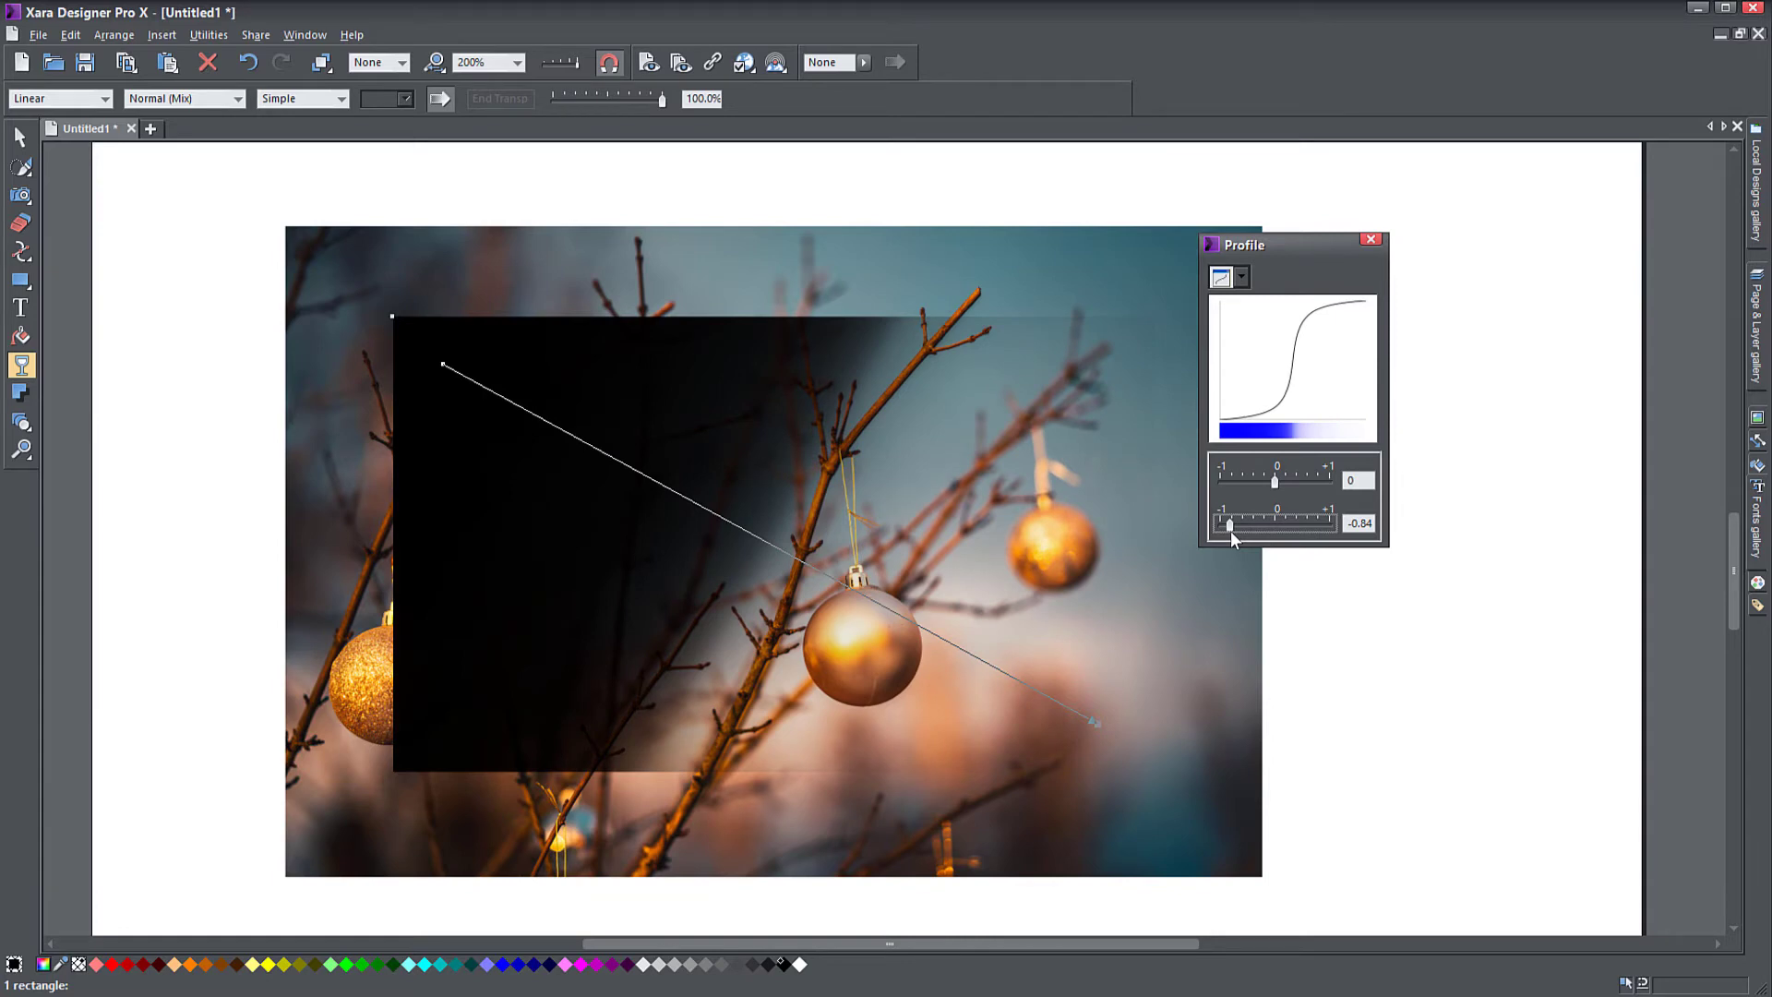
drag(1231, 530, 1220, 533)
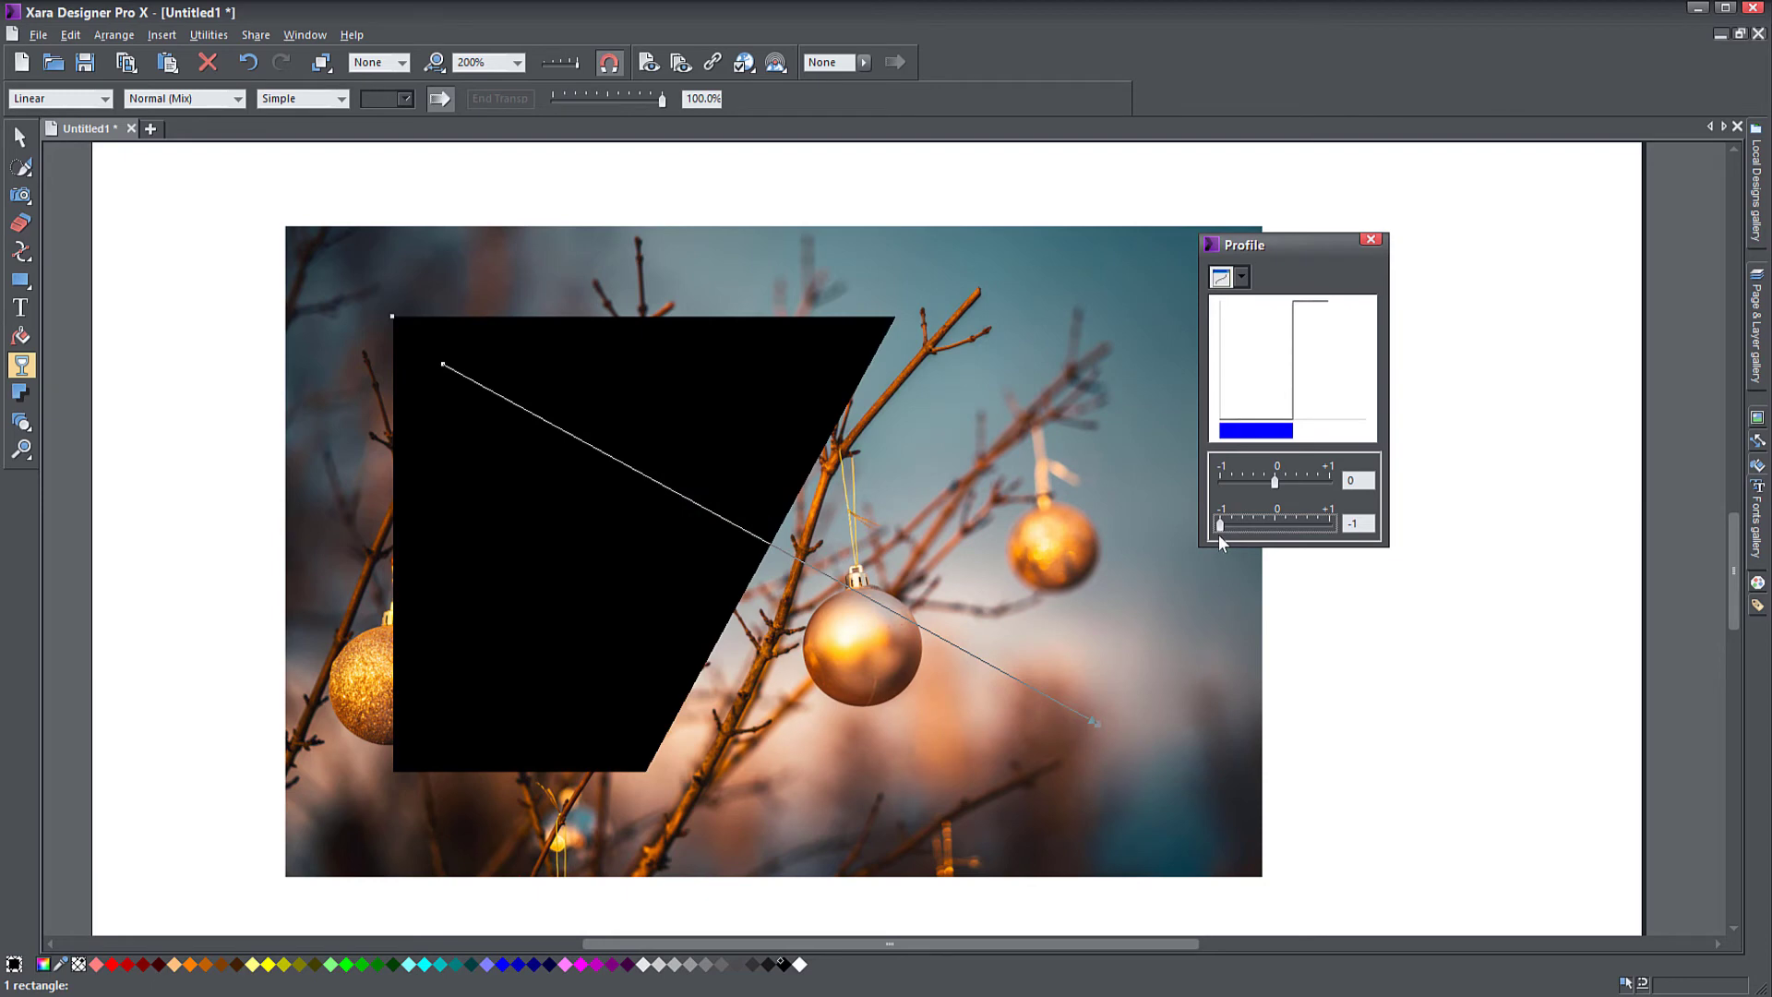
drag(1219, 535, 1330, 535)
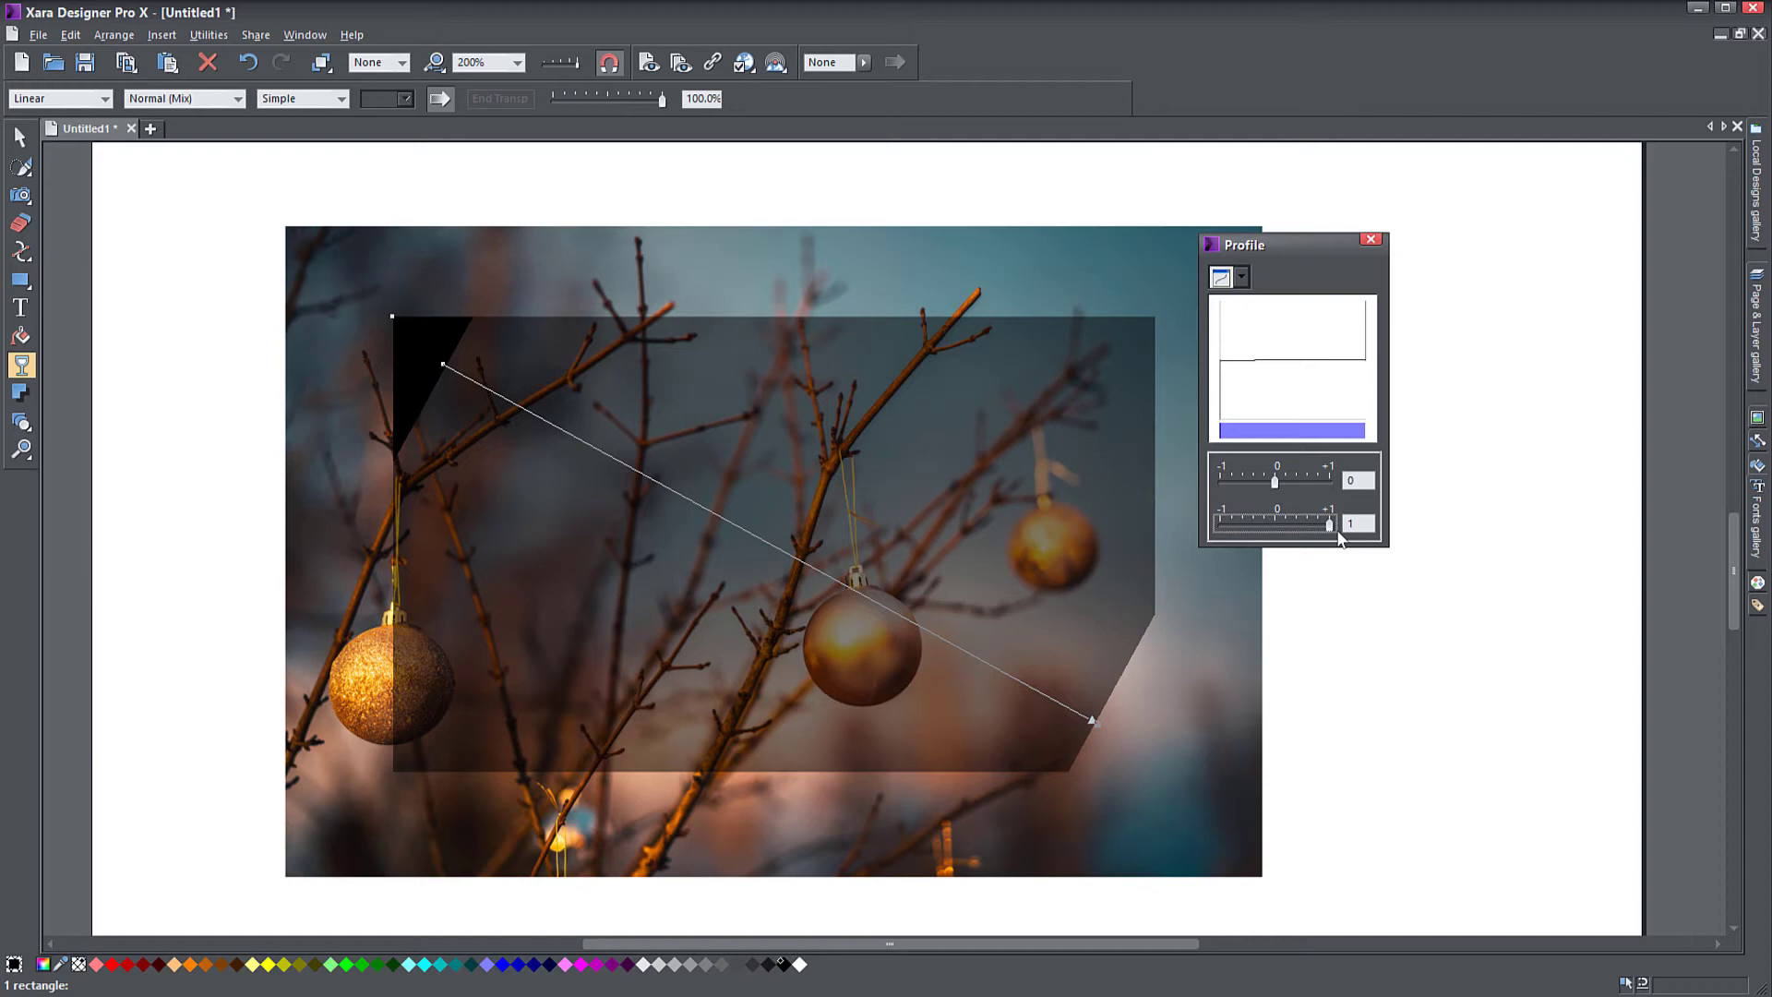
drag(1329, 541, 1274, 484)
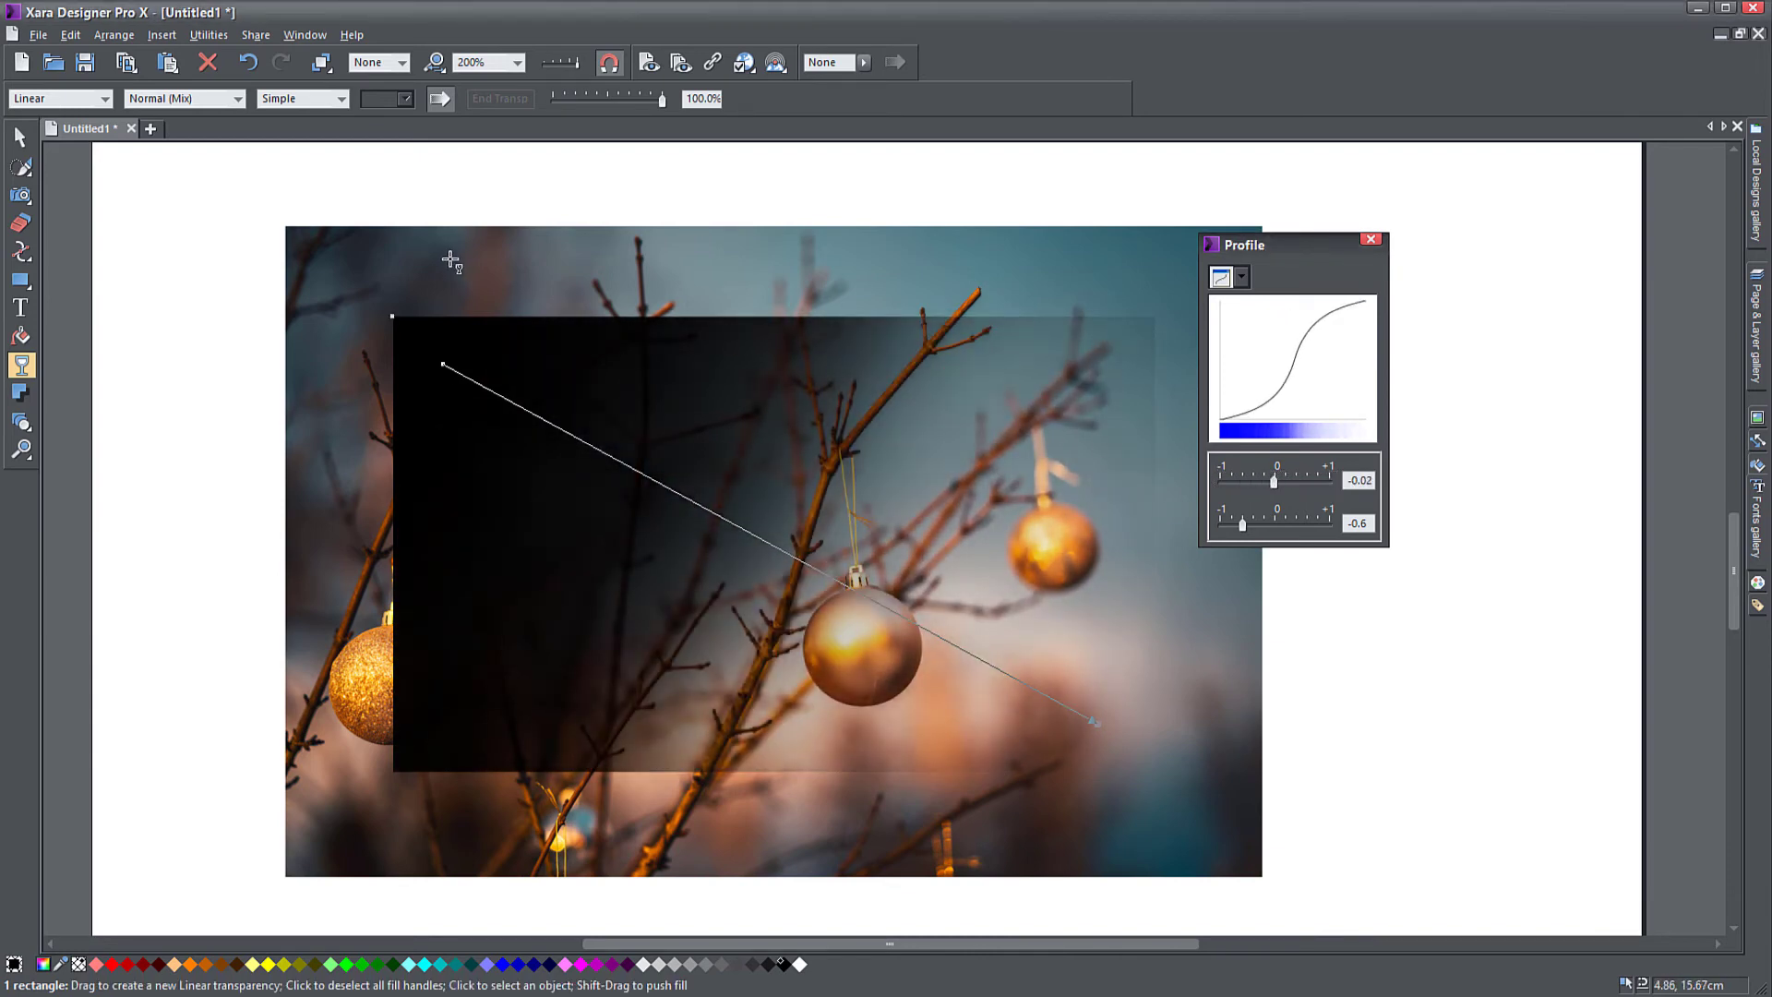
Switch to a Circular transparency and position its centre and radius over the middle bauble.
click(103, 98)
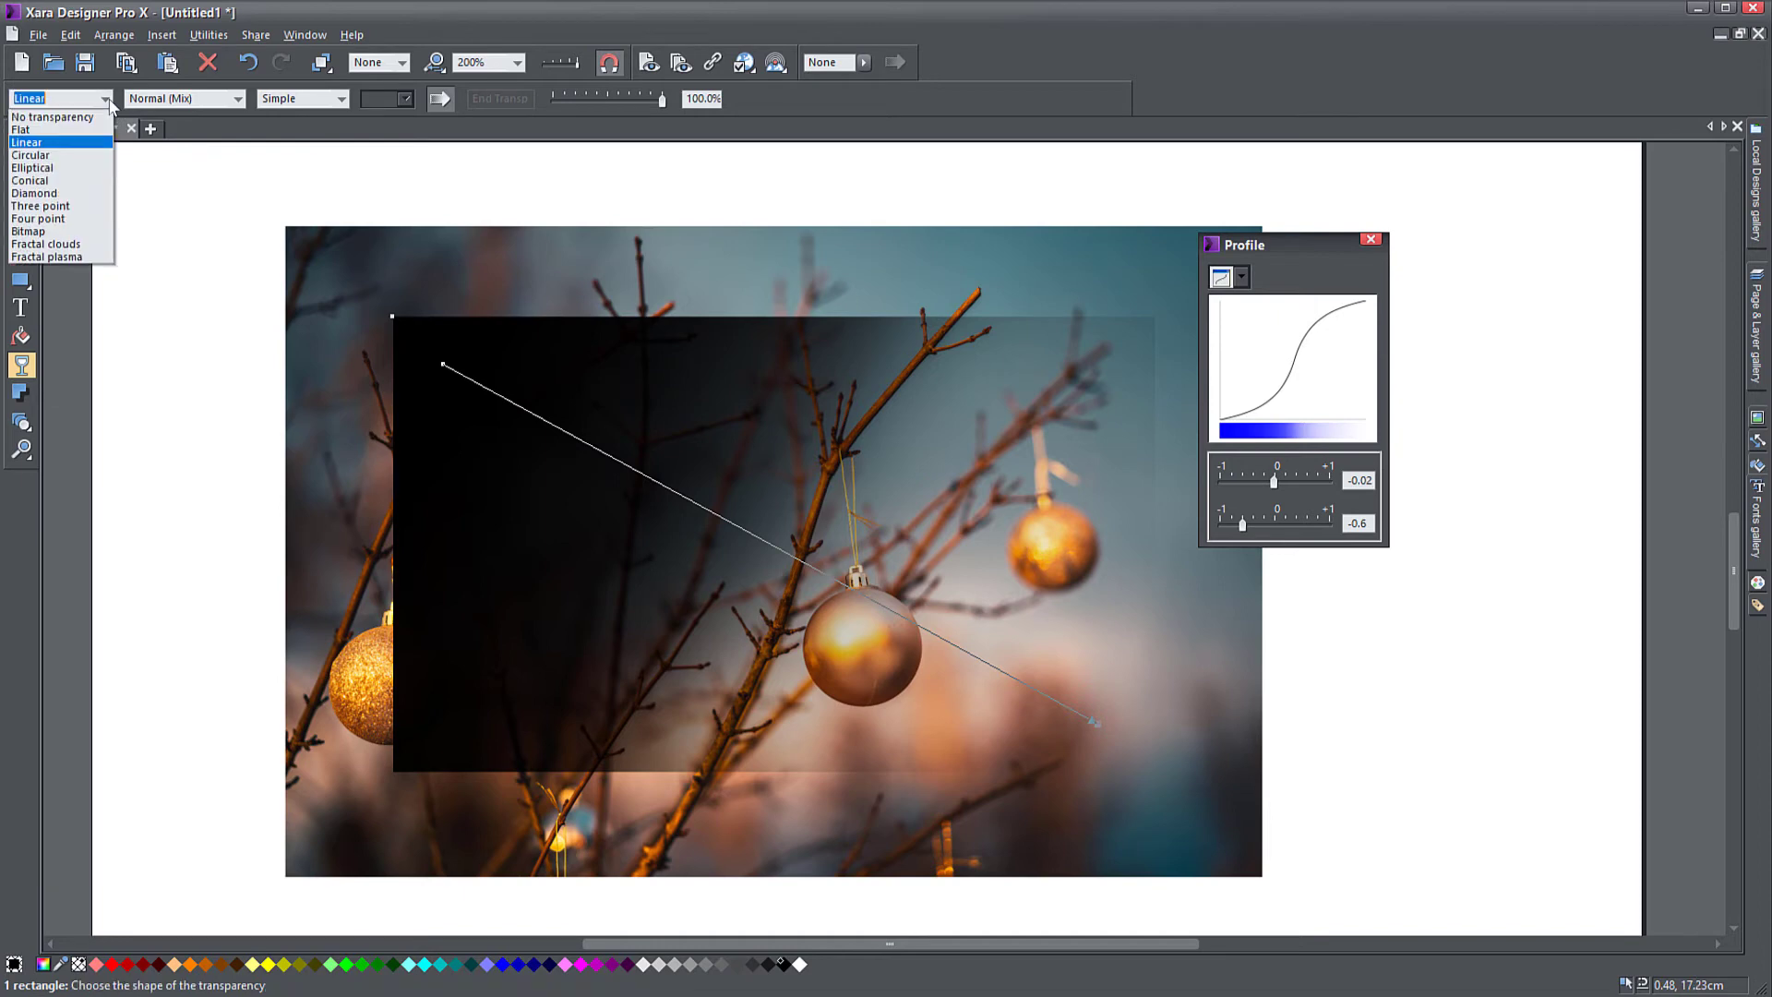
click(77, 168)
drag(444, 367, 722, 501)
drag(1373, 859, 1015, 601)
drag(735, 513, 784, 540)
drag(1077, 640, 981, 456)
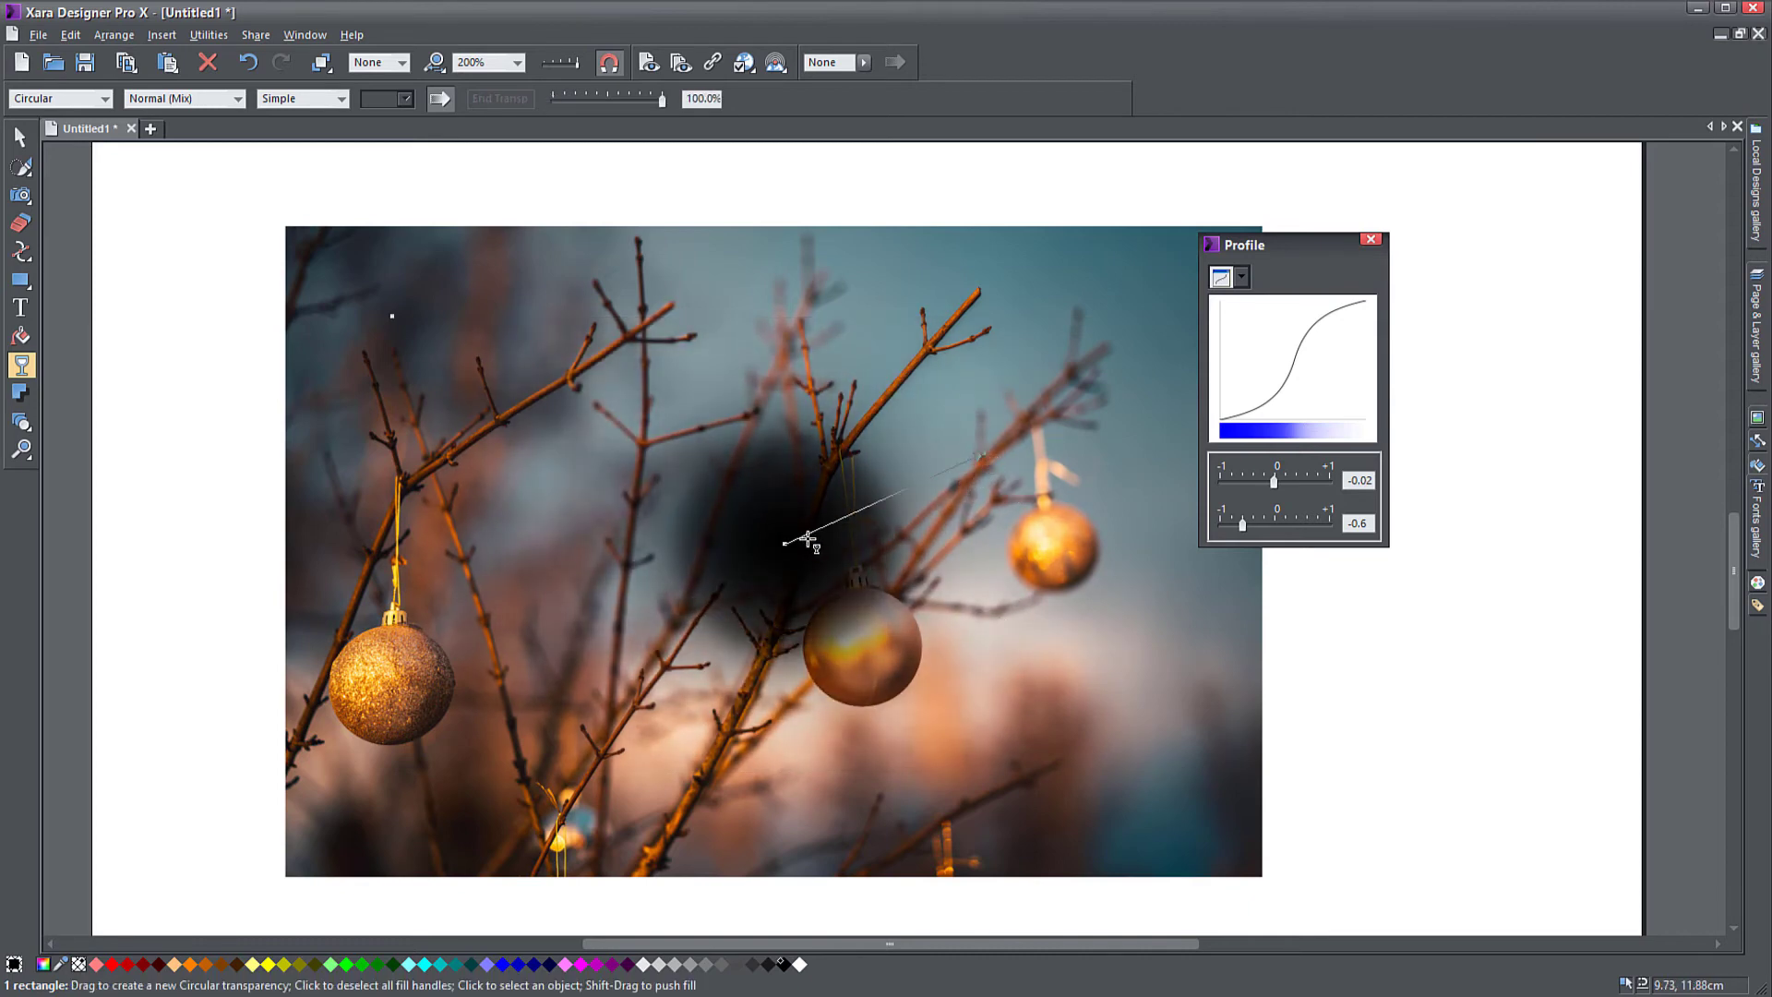
Colour the rectangle white and adjust the glow's extent and fade profile bias.
click(799, 964)
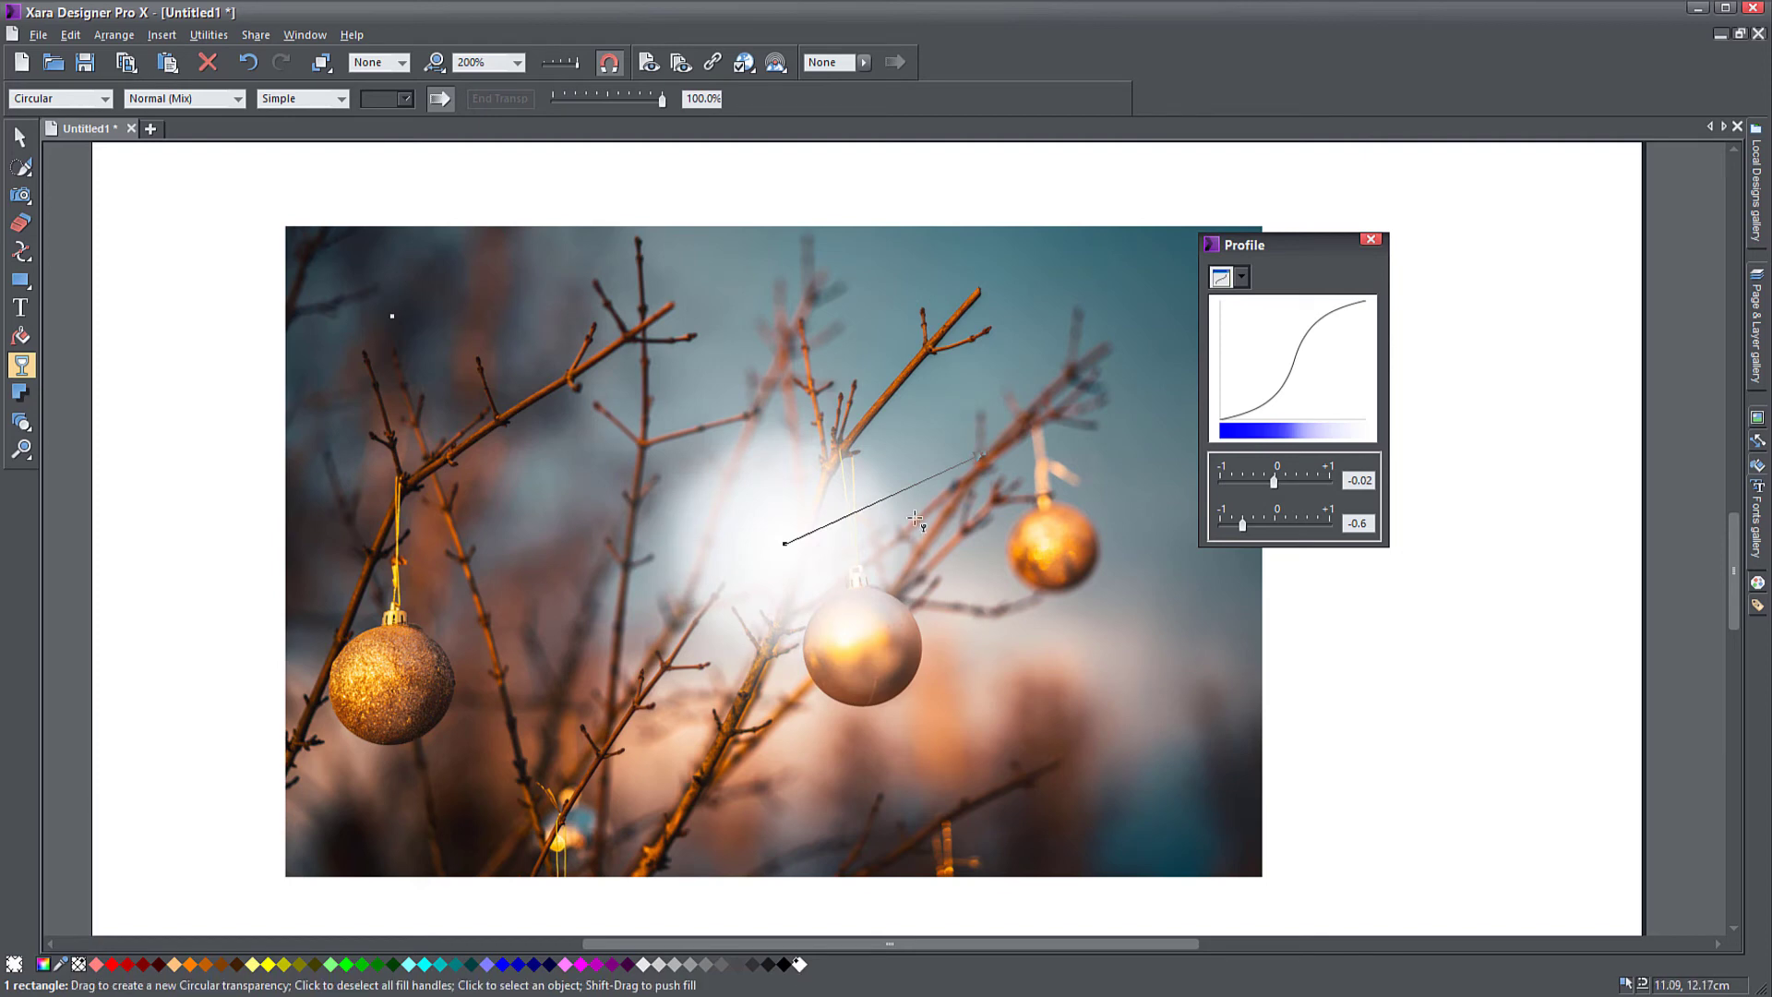
drag(983, 459, 918, 365)
drag(1273, 479, 1251, 535)
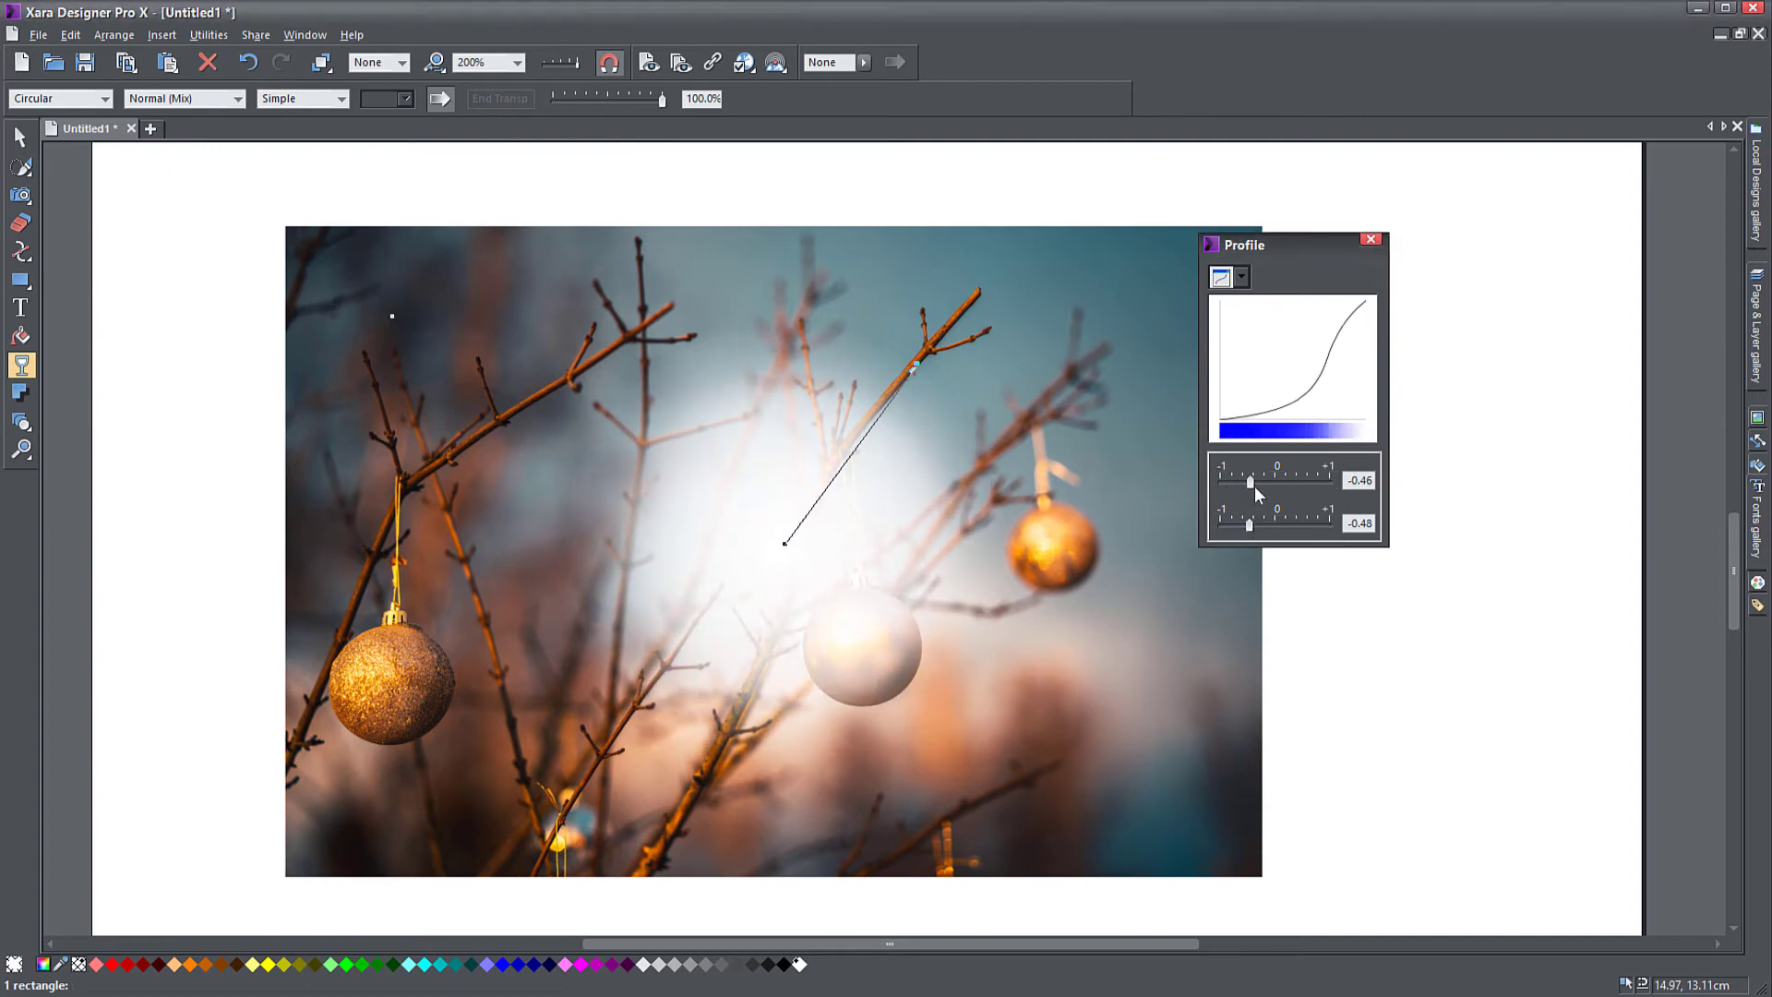
drag(1254, 486, 1293, 484)
Try moving and halving the glow rectangle, then undo both changes.
click(20, 137)
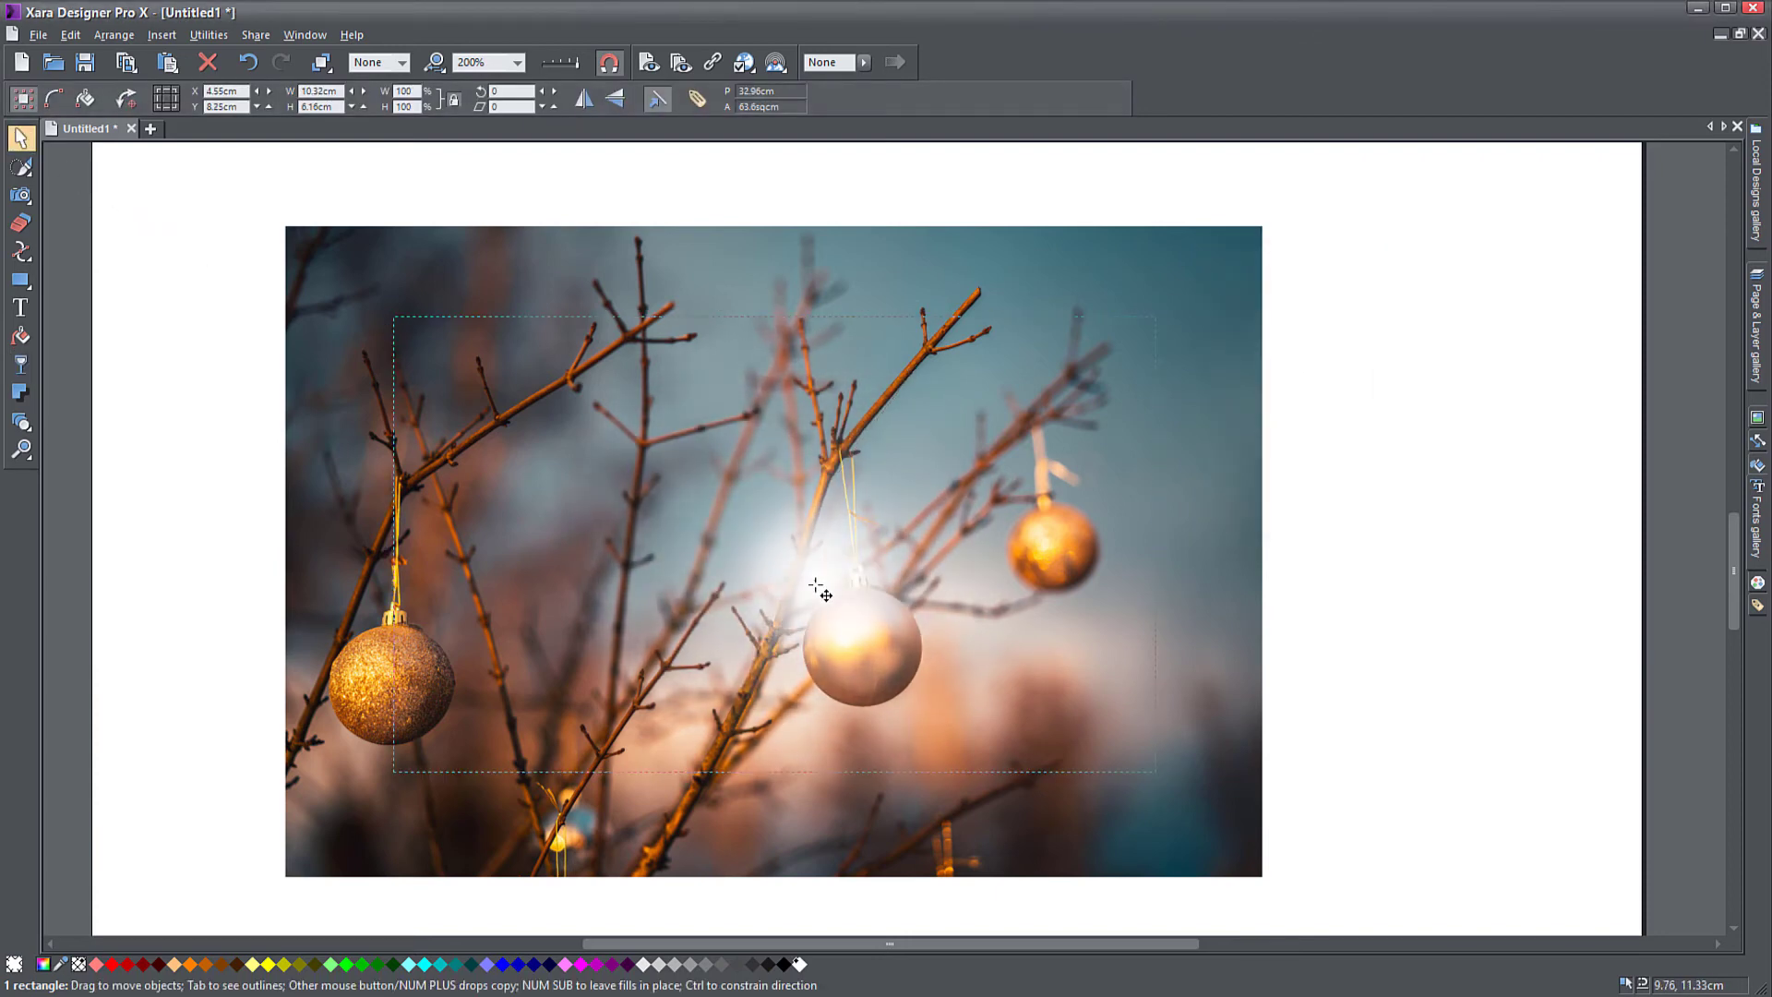
drag(818, 588, 845, 625)
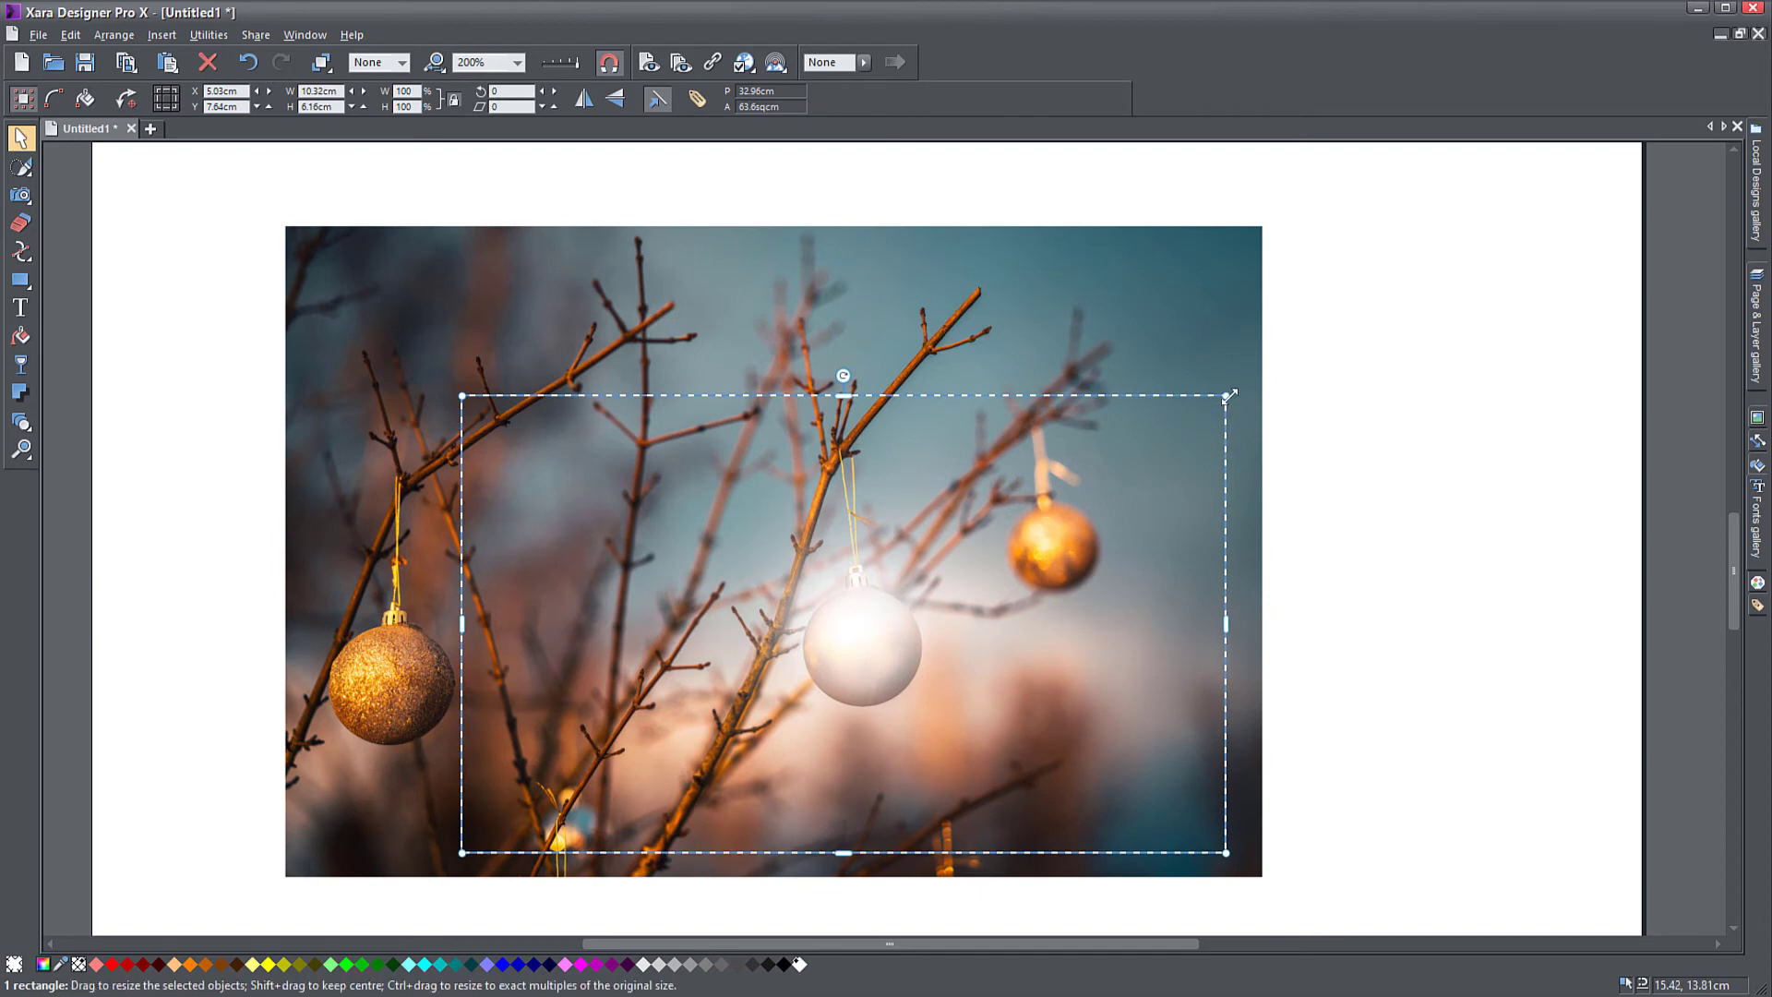
drag(1231, 398, 1032, 510)
drag(843, 639, 679, 447)
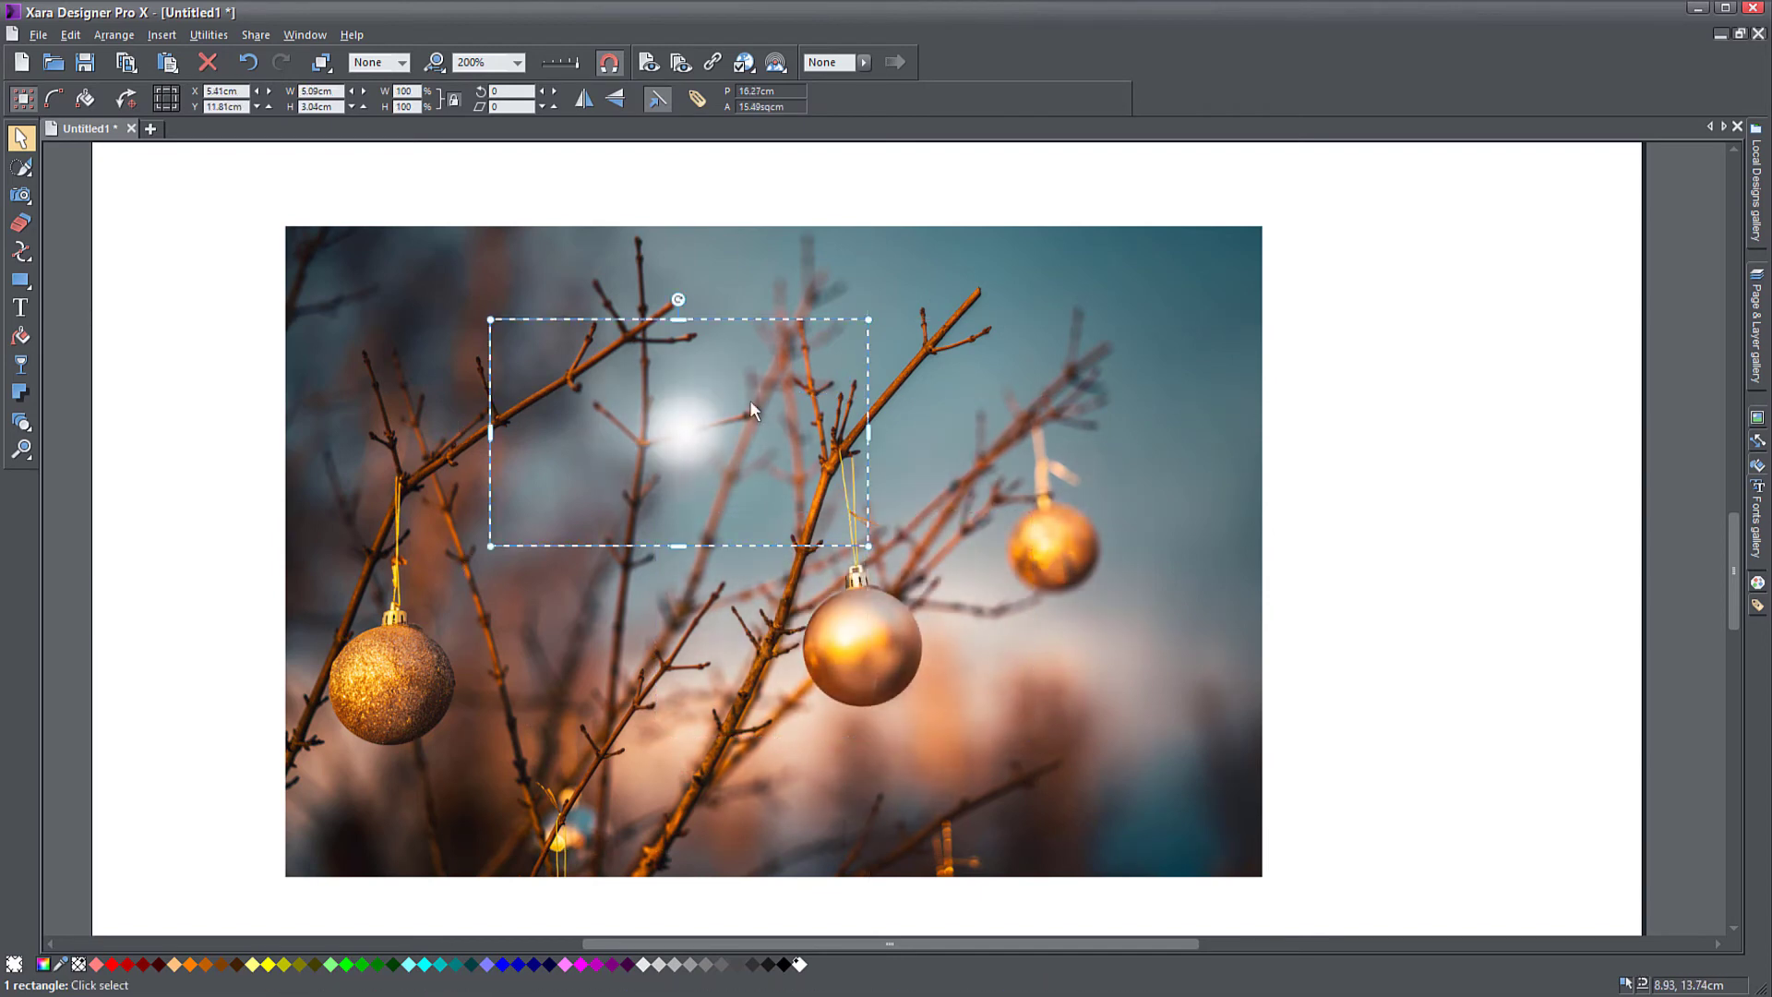
click(249, 63)
click(249, 62)
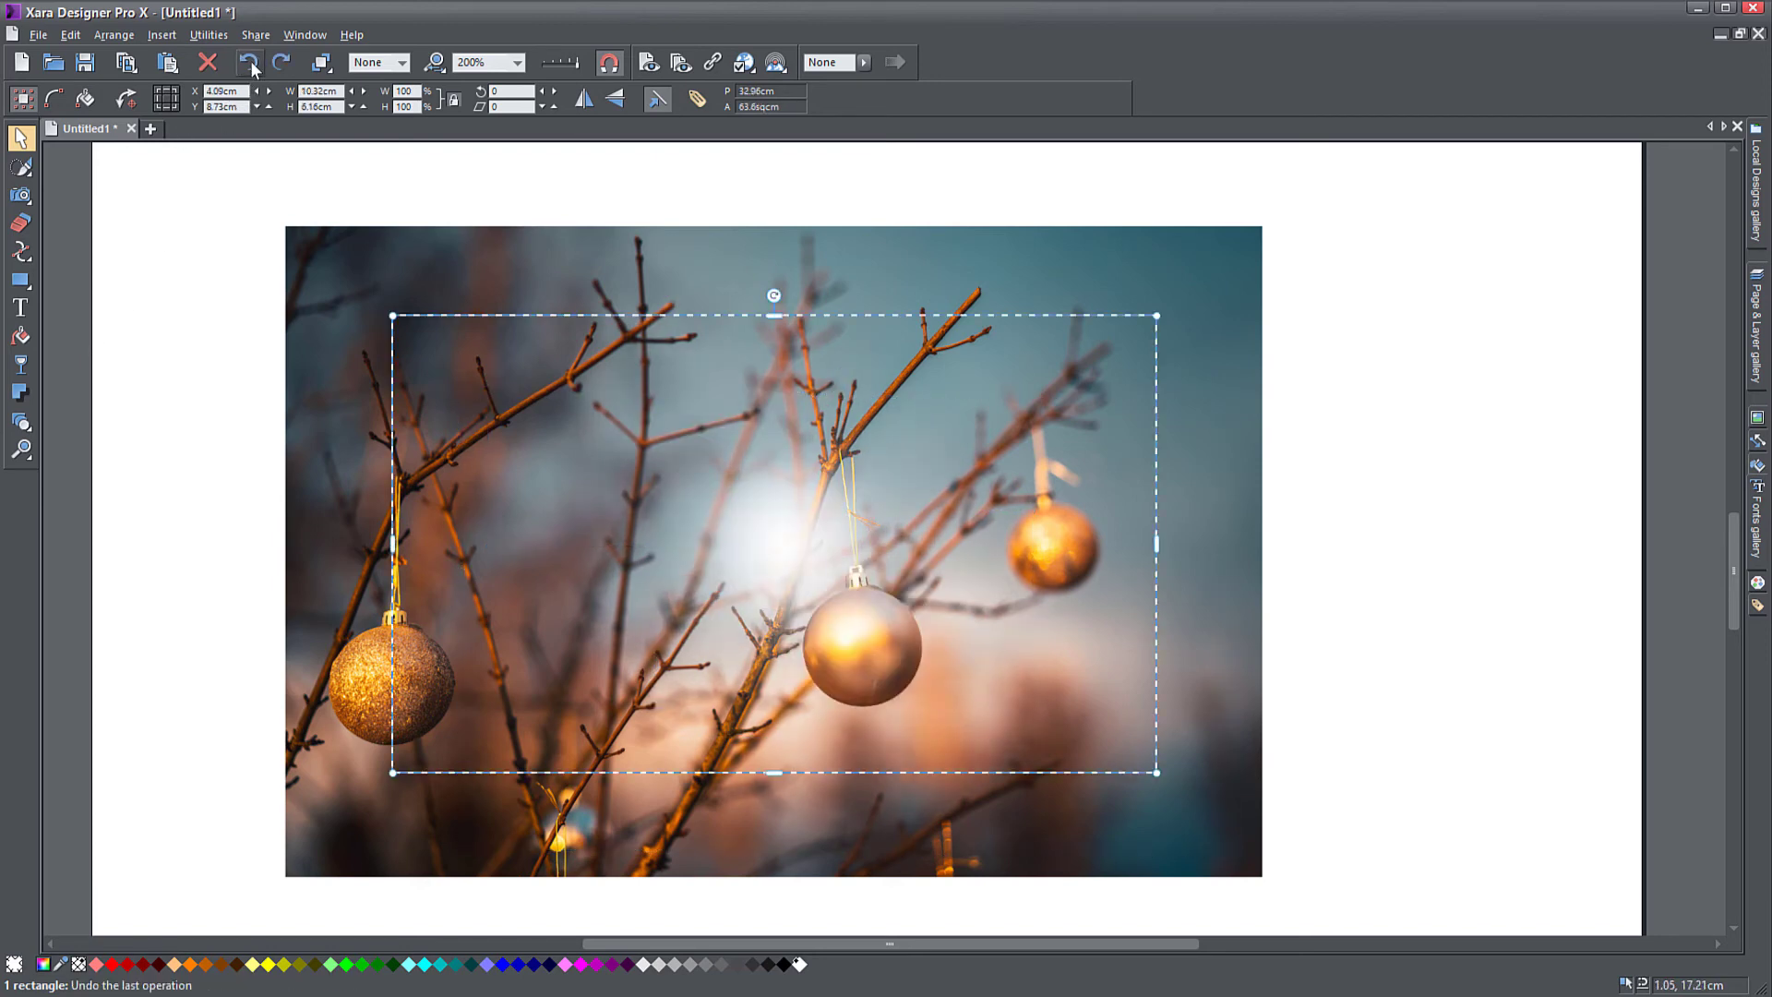
Switch to an Elliptical transparency, stretch it sideways, and set the level to about 82%.
click(21, 367)
click(60, 98)
click(54, 168)
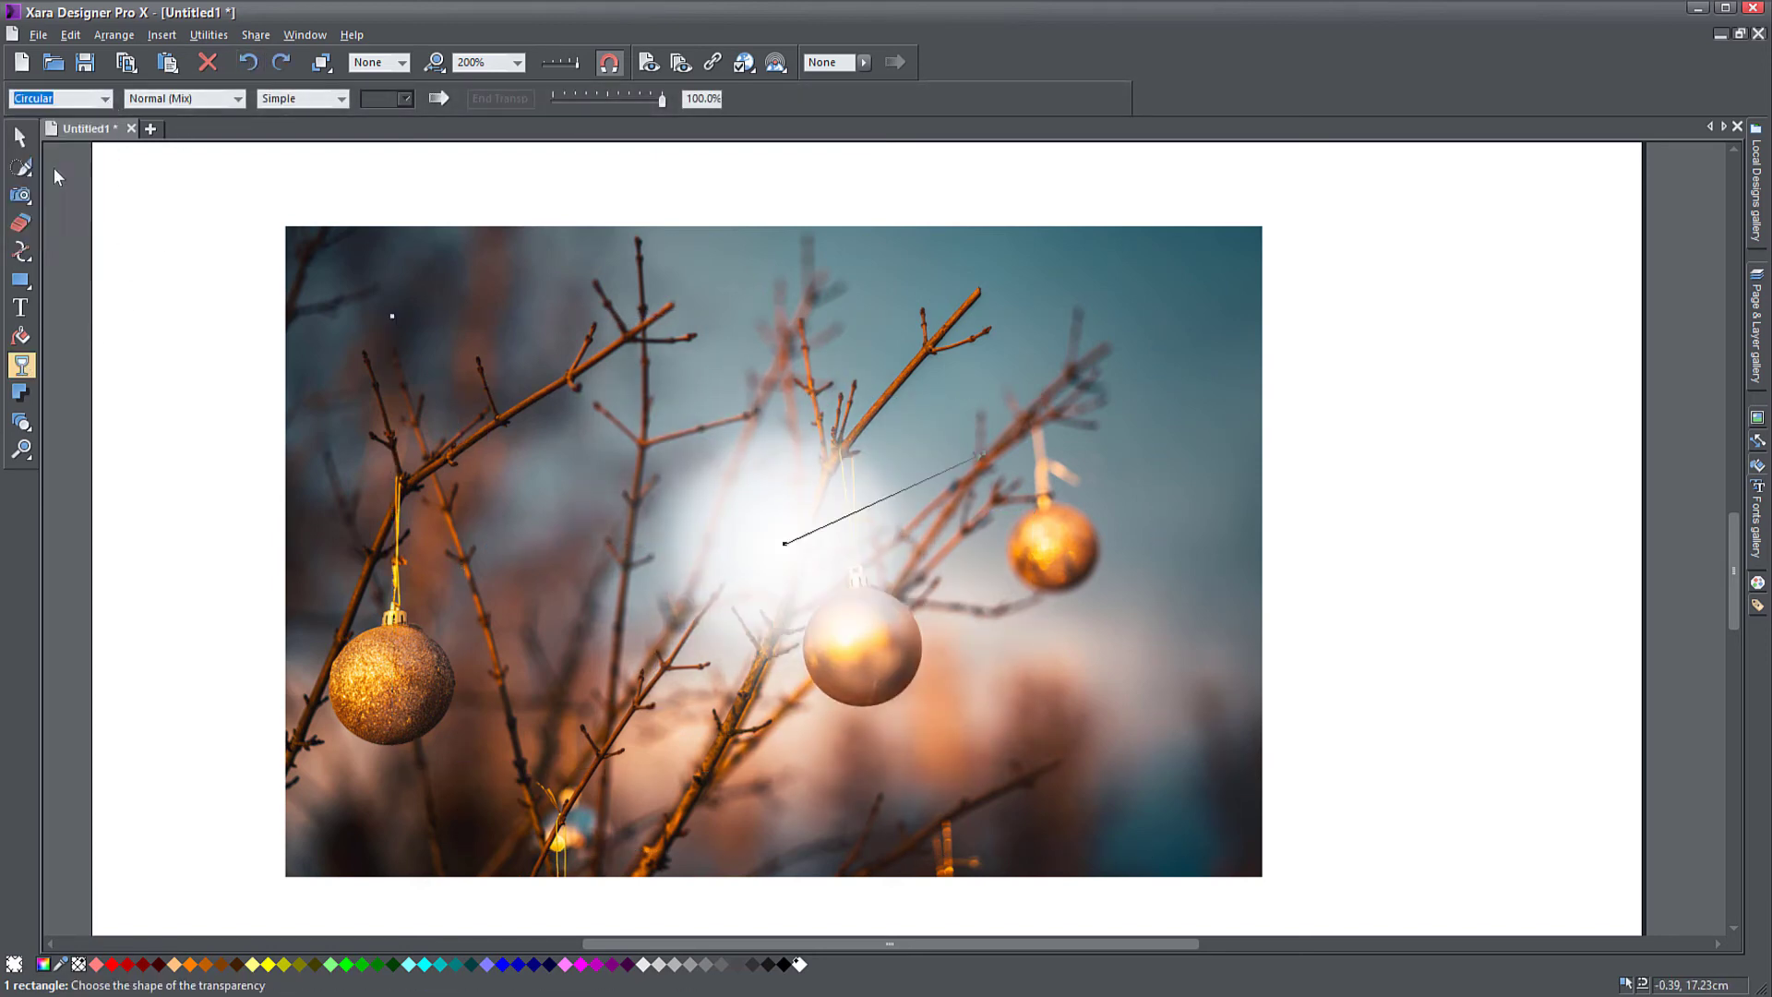
key(Down)
drag(696, 347, 402, 563)
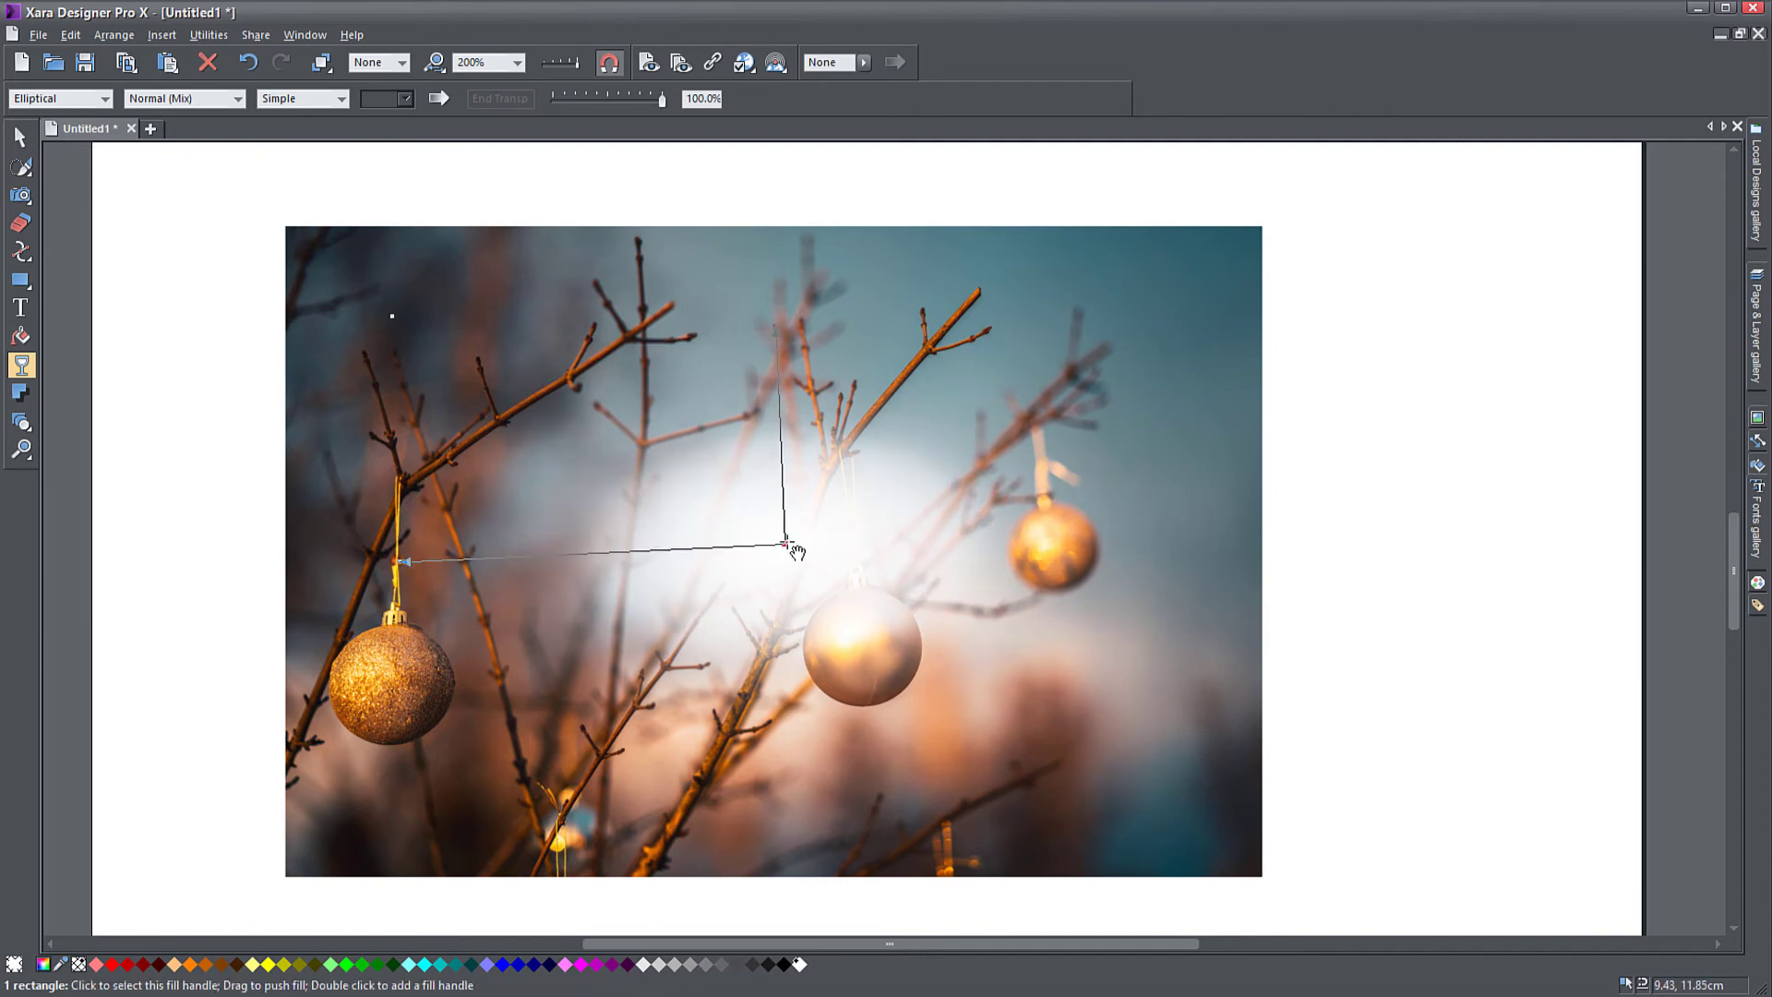
drag(553, 99, 523, 118)
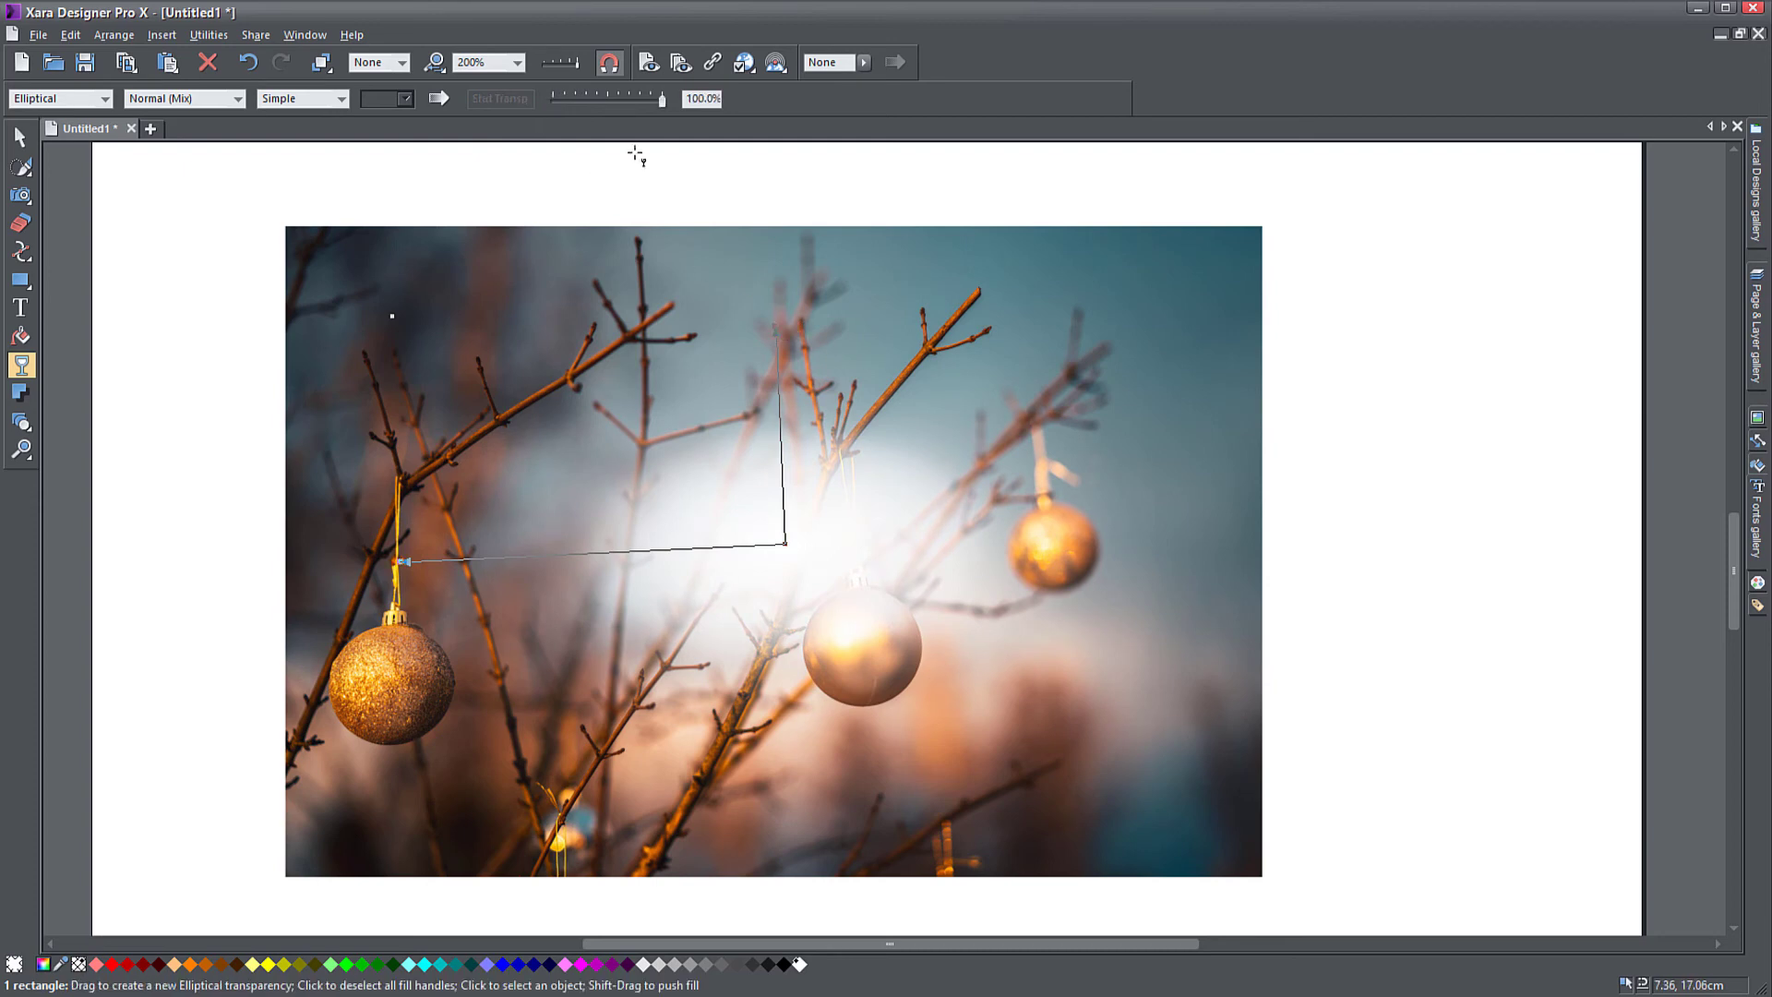
drag(653, 96, 744, 126)
Change to a Conical transparency and rotate it around its centre.
click(104, 98)
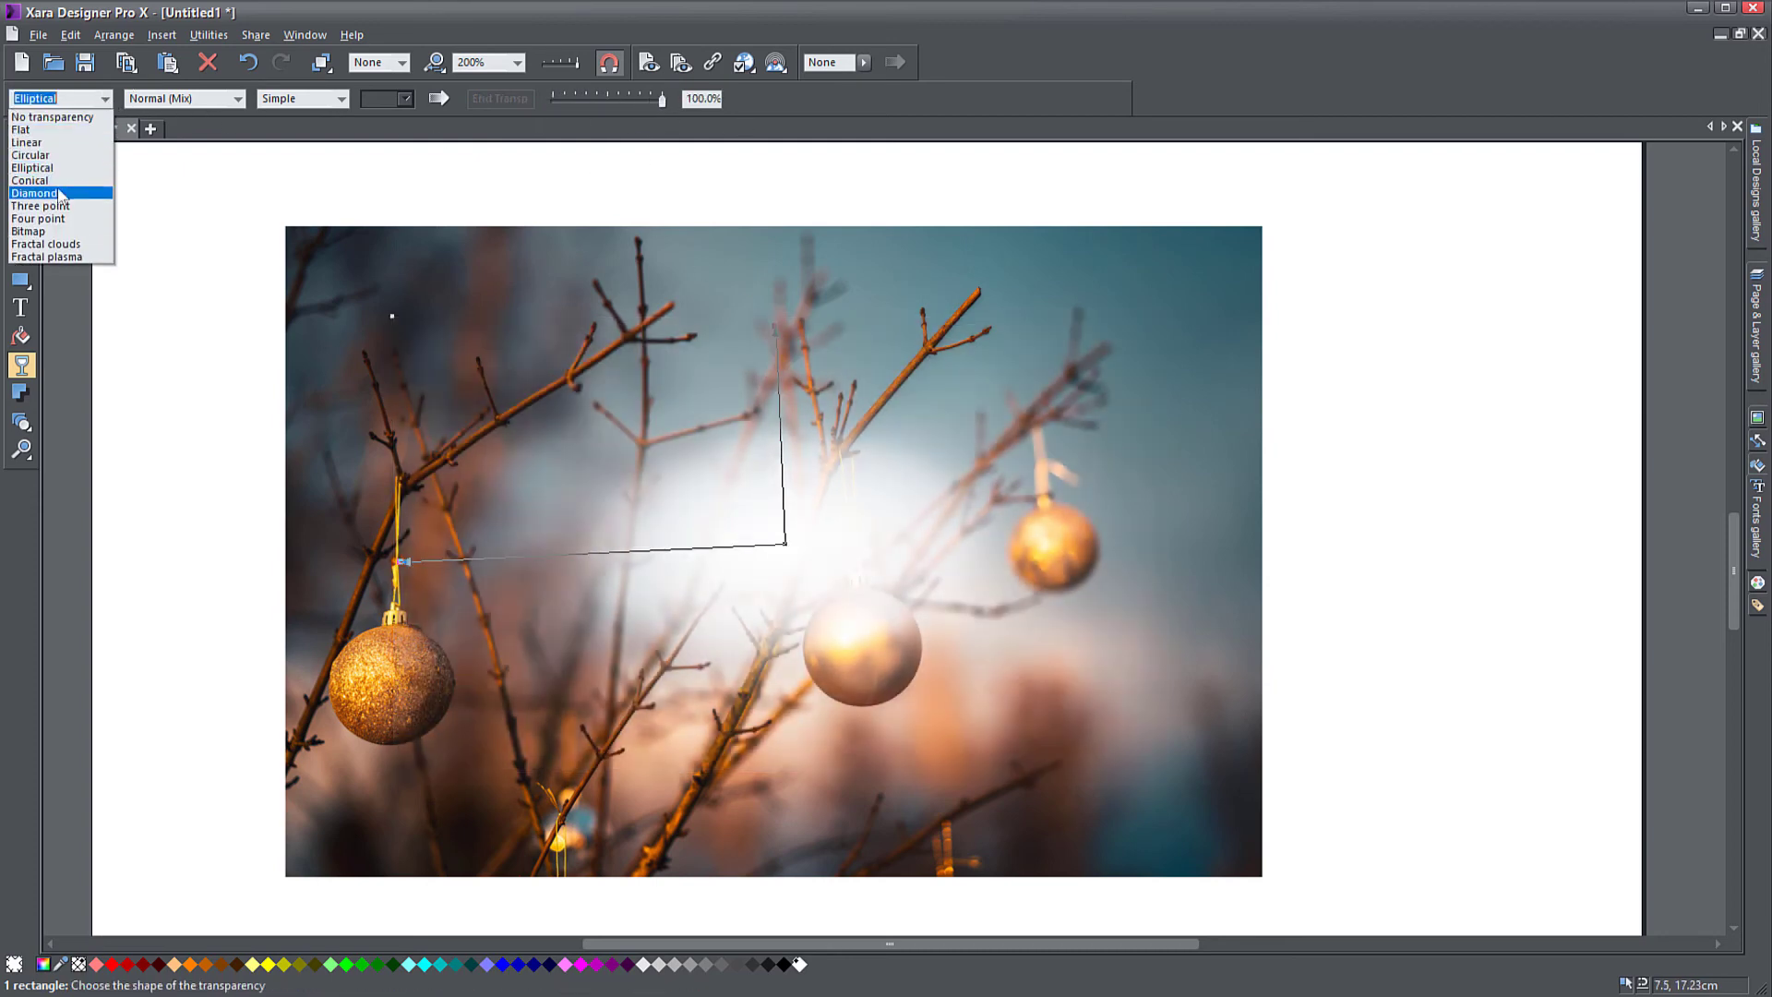
click(58, 183)
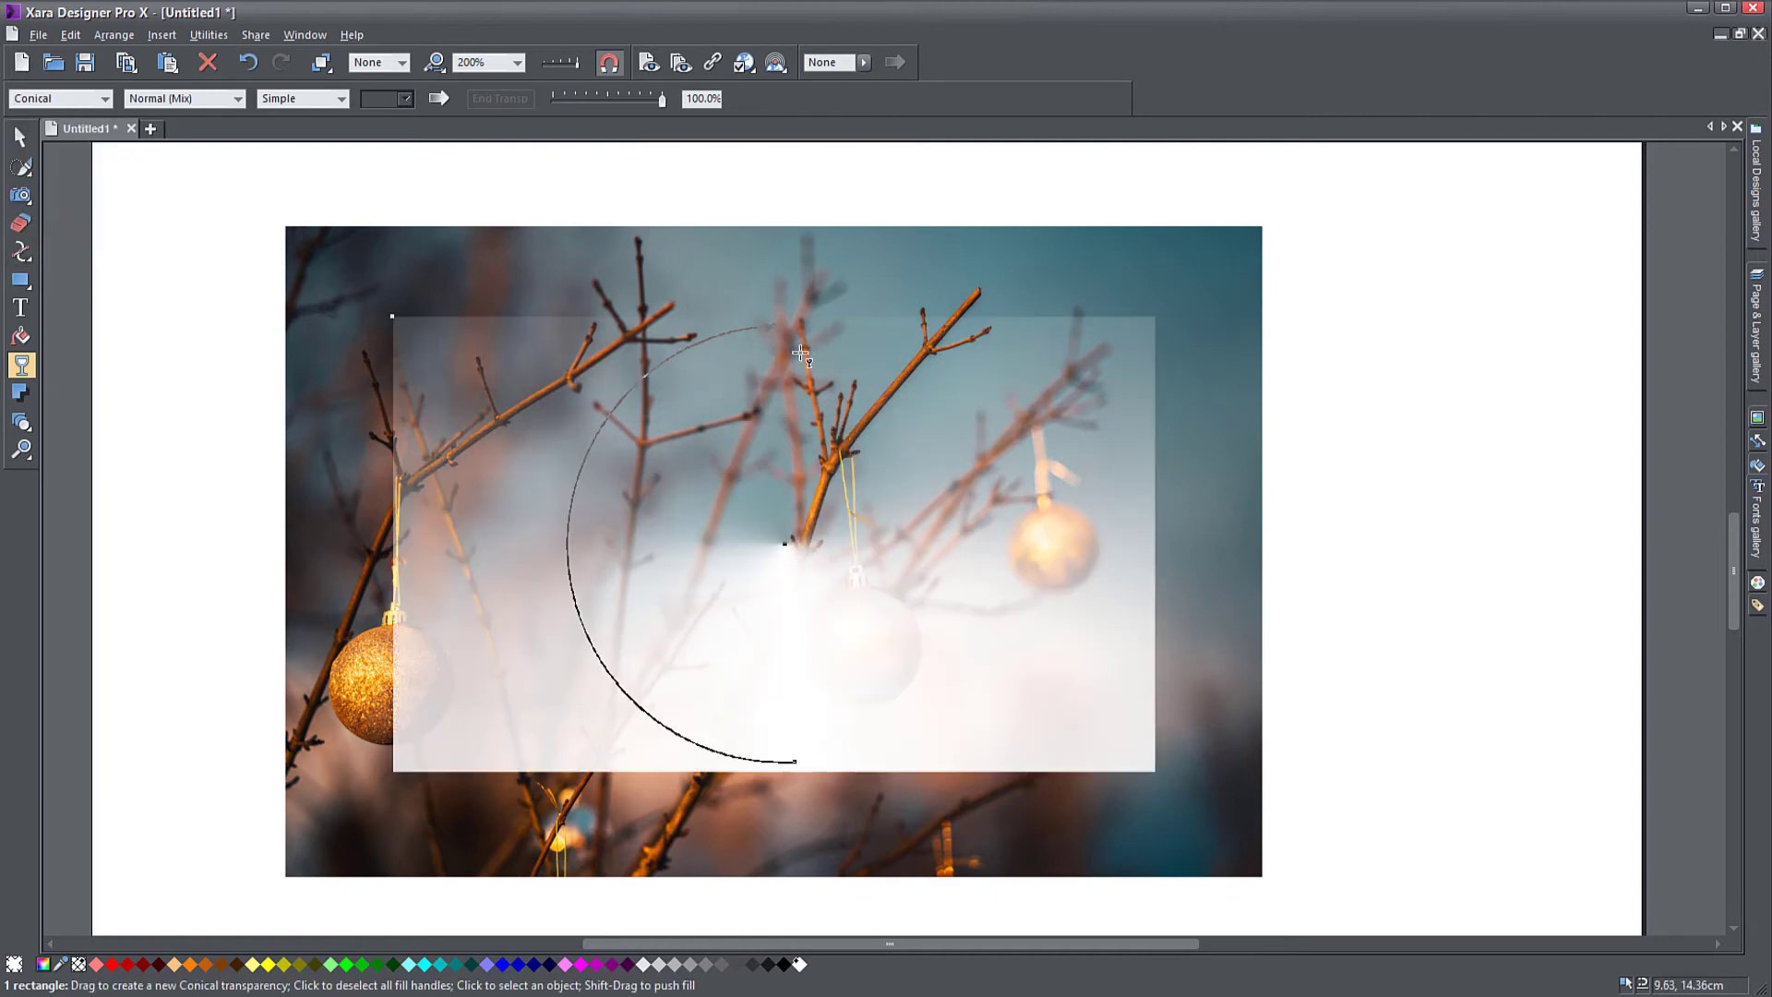
drag(780, 325, 602, 541)
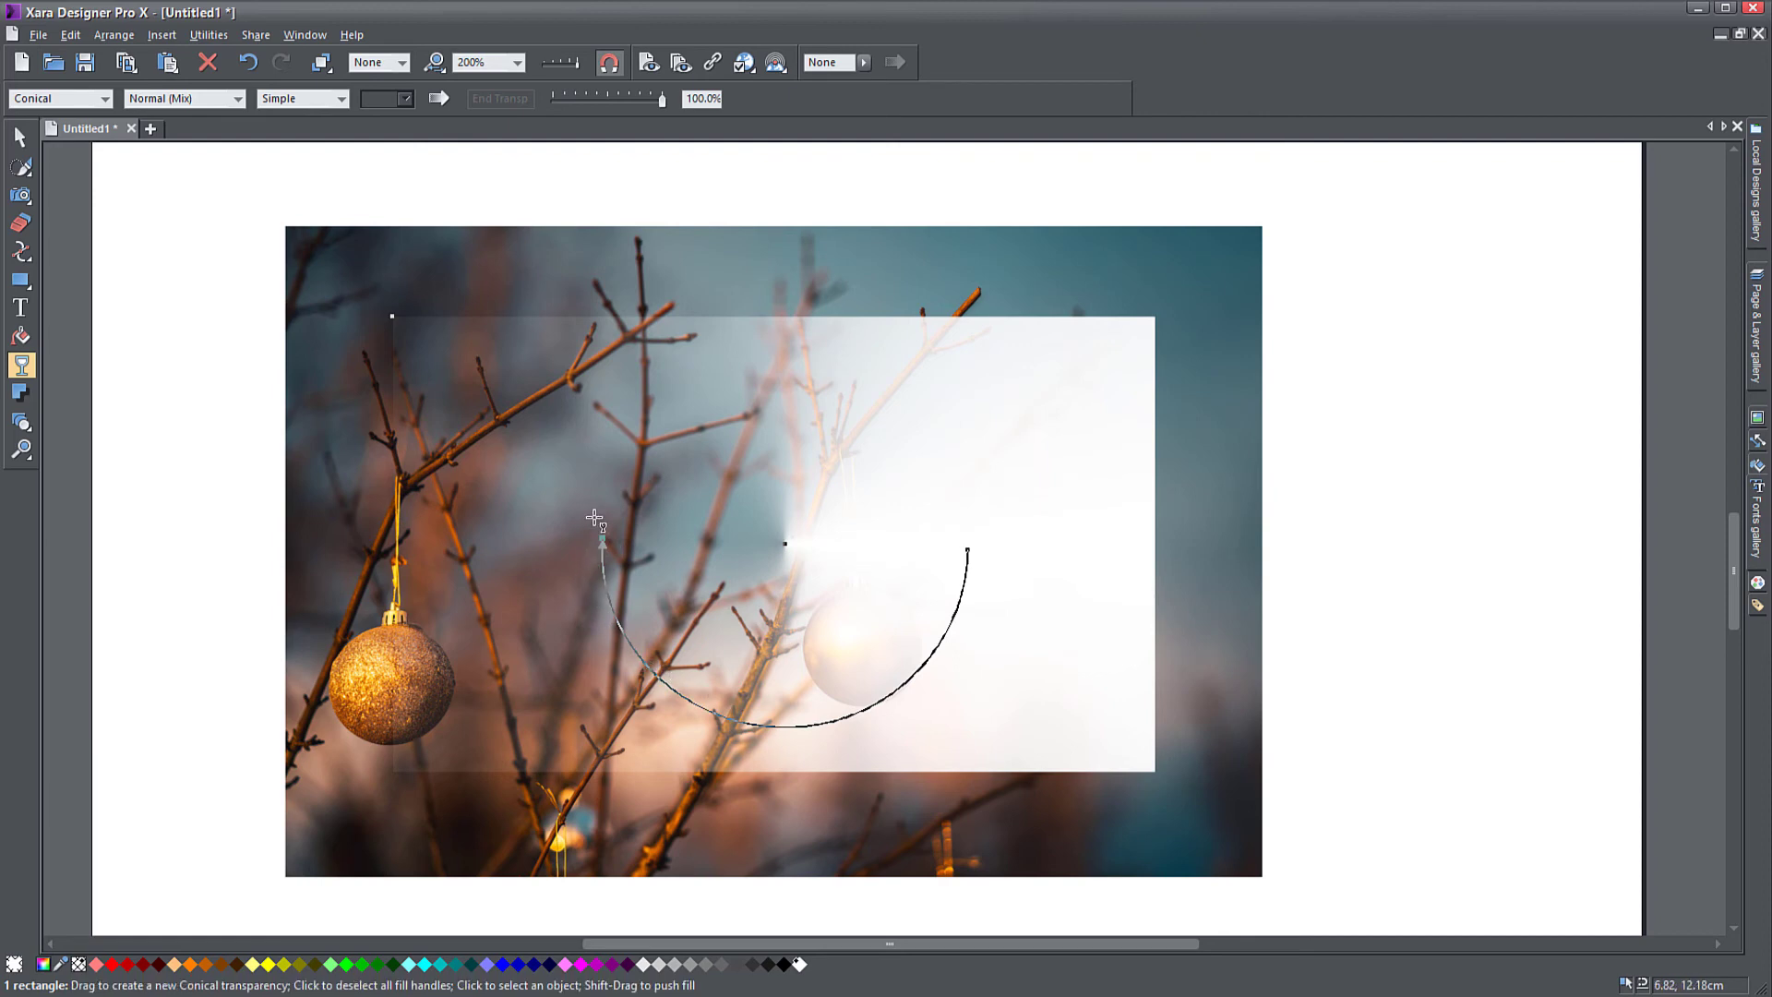
Change to a Diamond transparency and enlarge and shift it.
click(106, 99)
click(32, 193)
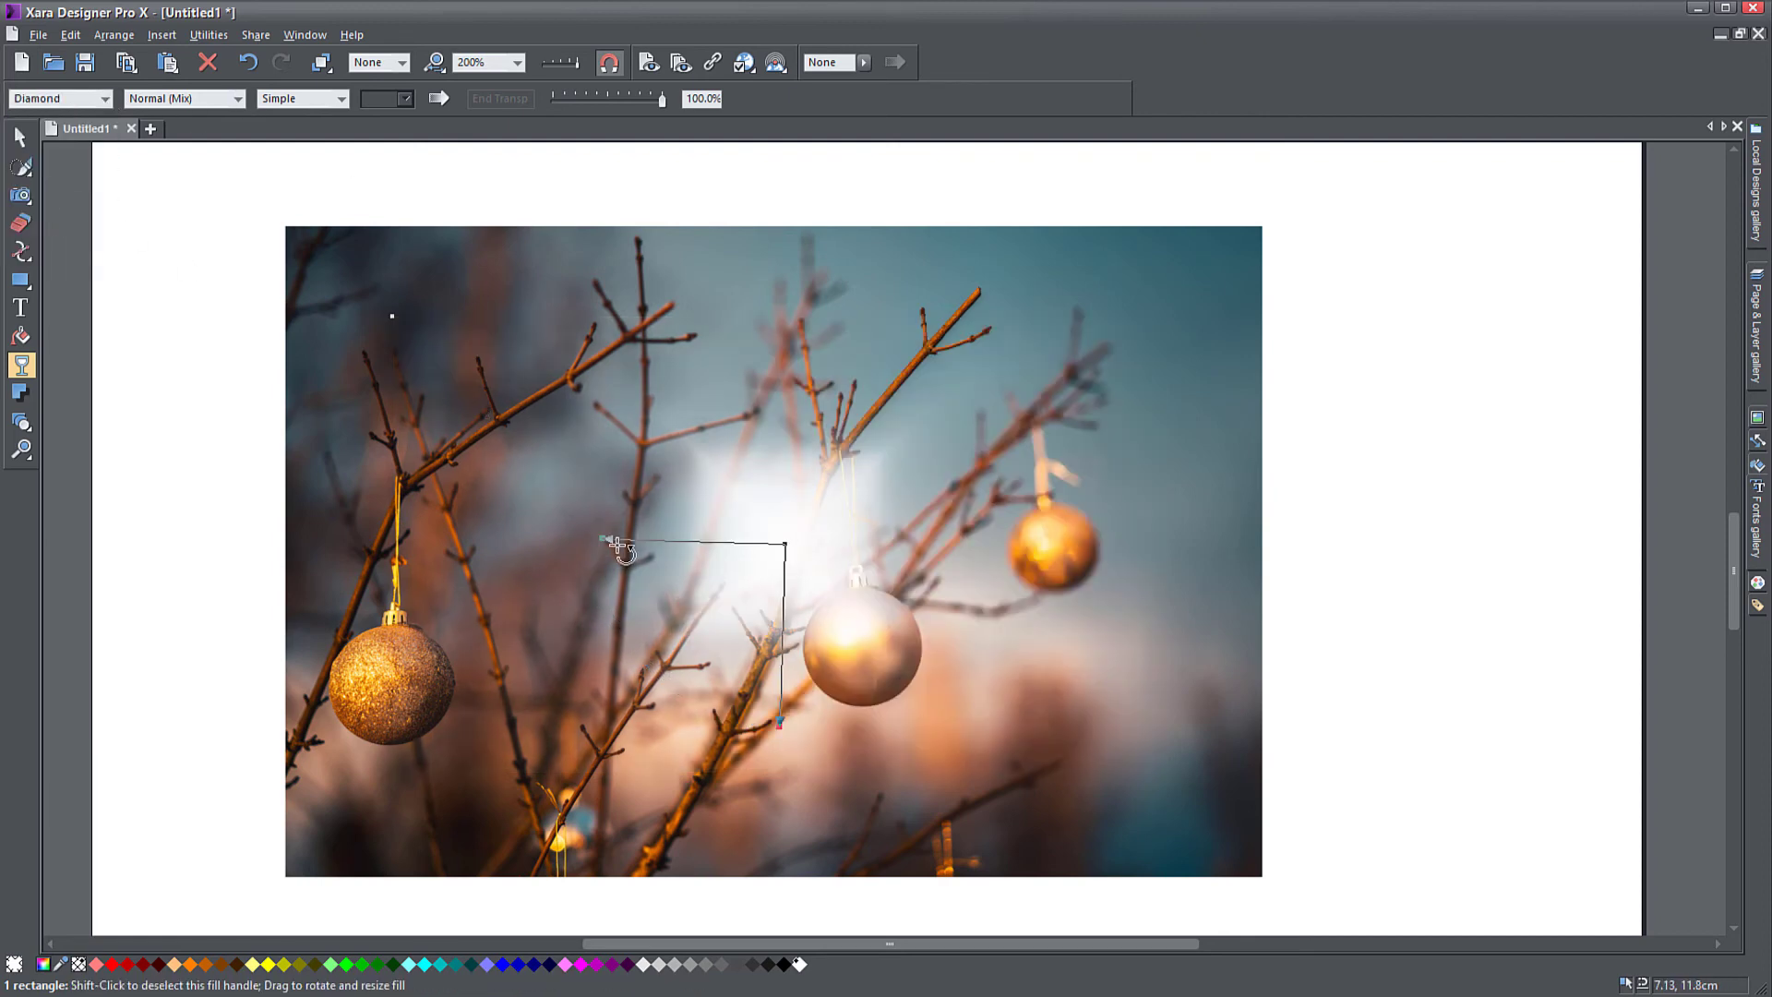
drag(605, 539, 531, 479)
Apply a Three point transparency and rotate and resize its fill handles.
click(105, 99)
click(65, 208)
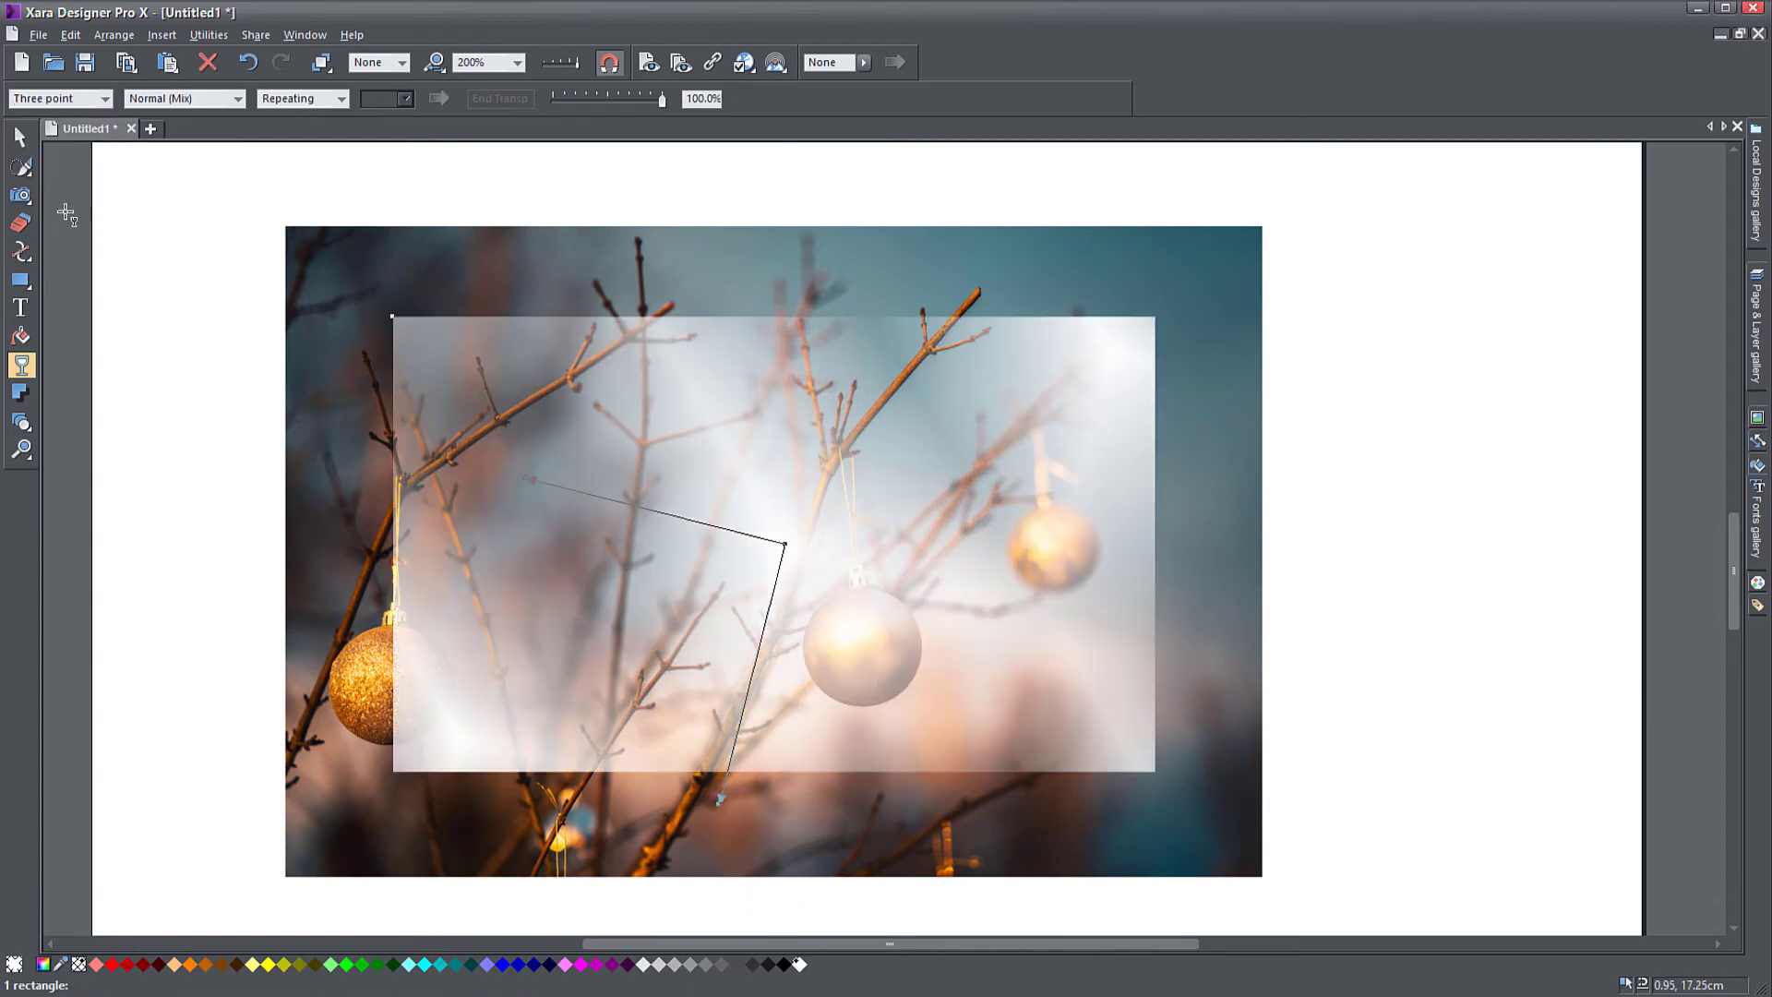
drag(528, 481, 1100, 374)
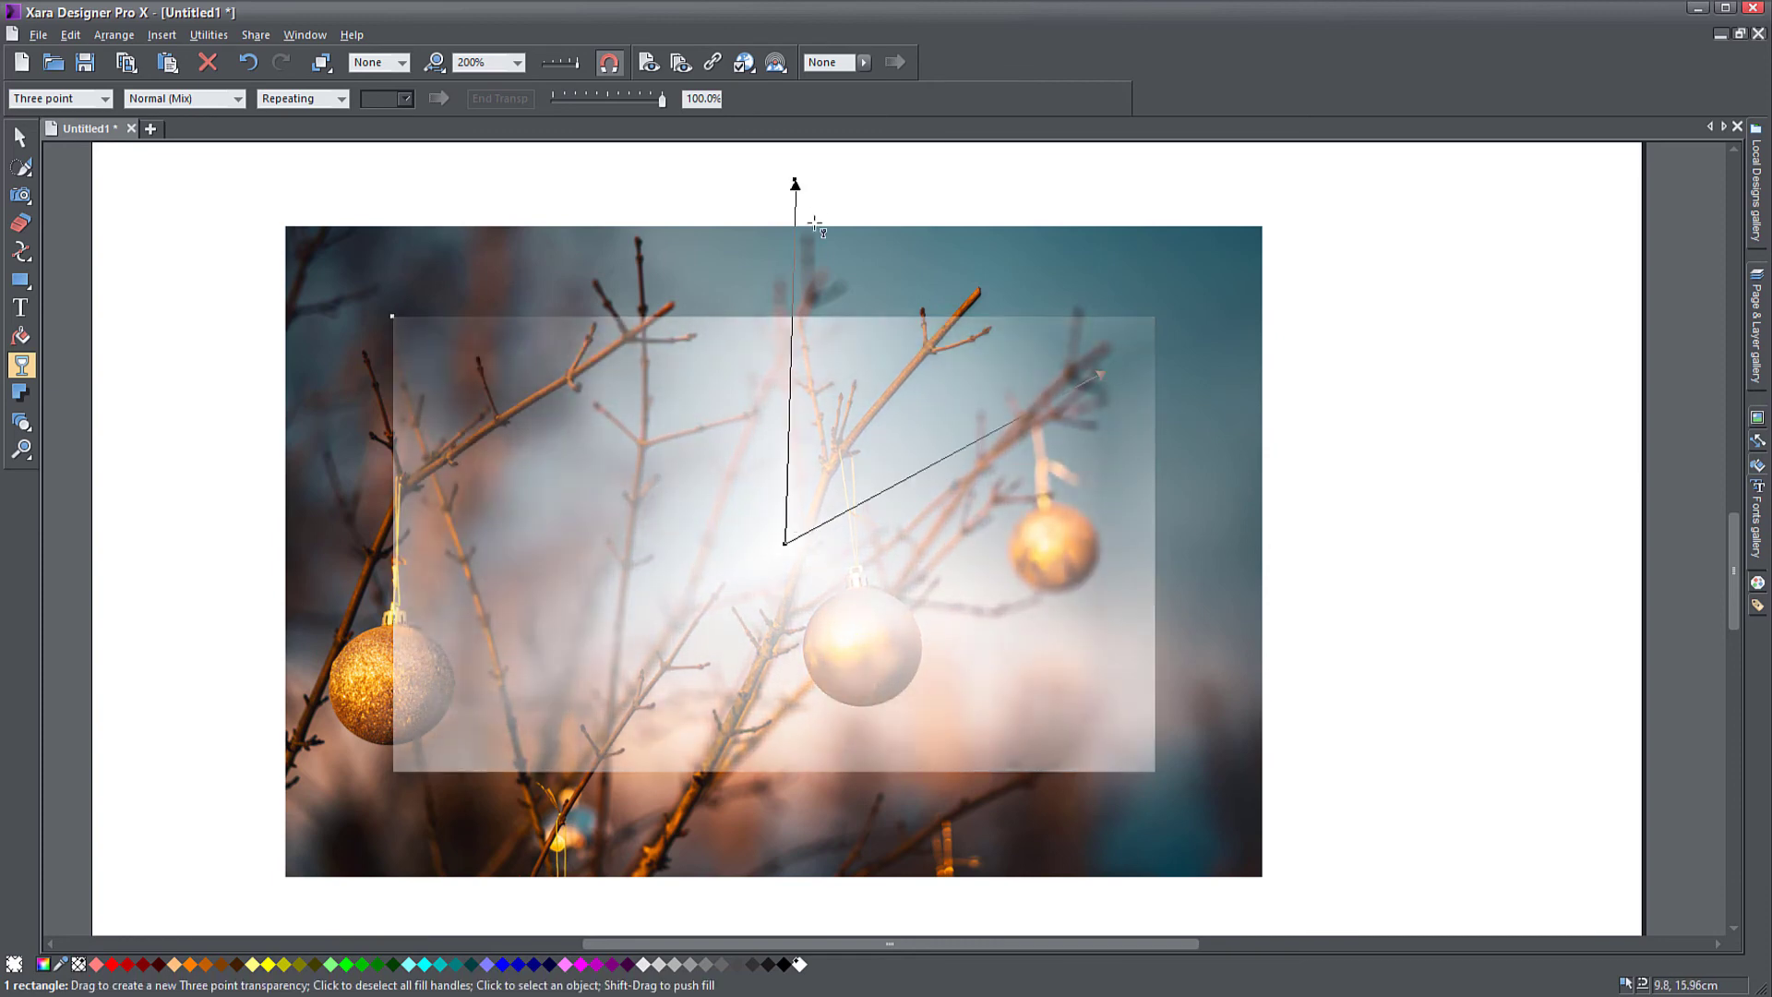
drag(799, 184, 429, 341)
mouse_move(662, 100)
mouse_down()
mouse_move(608, 100)
mouse_move(683, 101)
mouse_up()
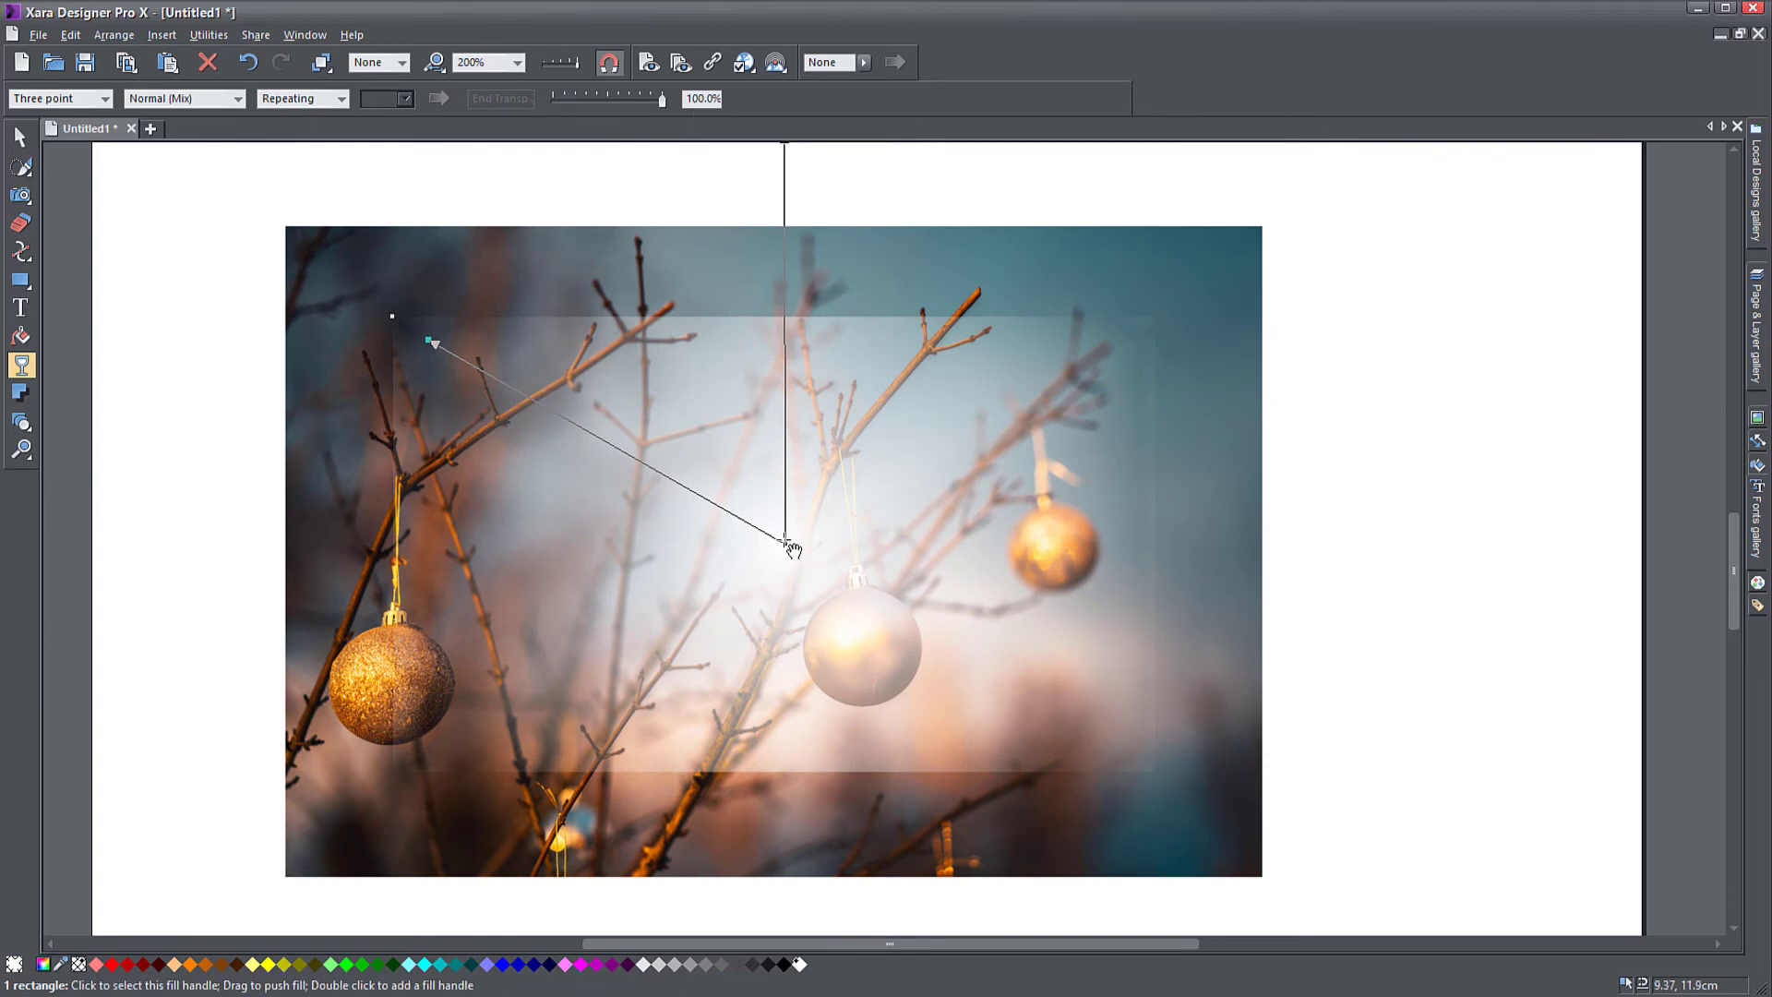
Stretch the three-point fill toward the middle bauble and set it to Simple.
drag(786, 544, 1081, 716)
drag(560, 98, 635, 103)
drag(728, 513, 534, 435)
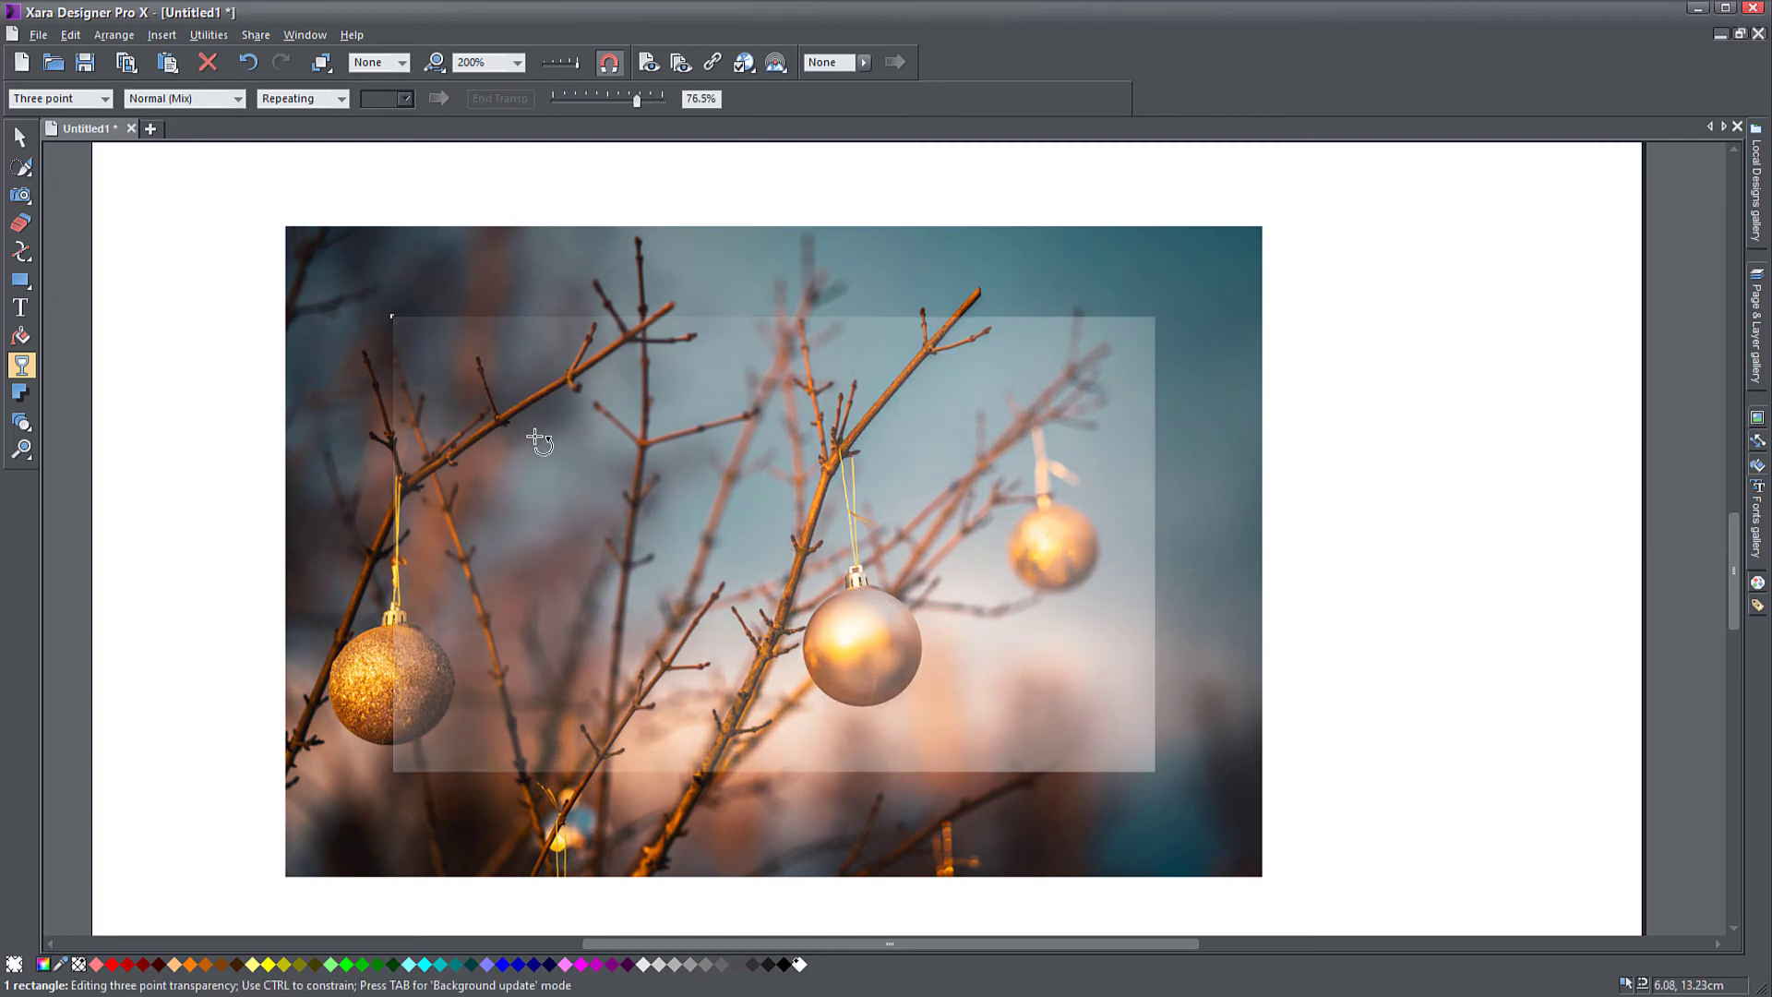
drag(1081, 705, 1038, 711)
drag(510, 446, 1096, 699)
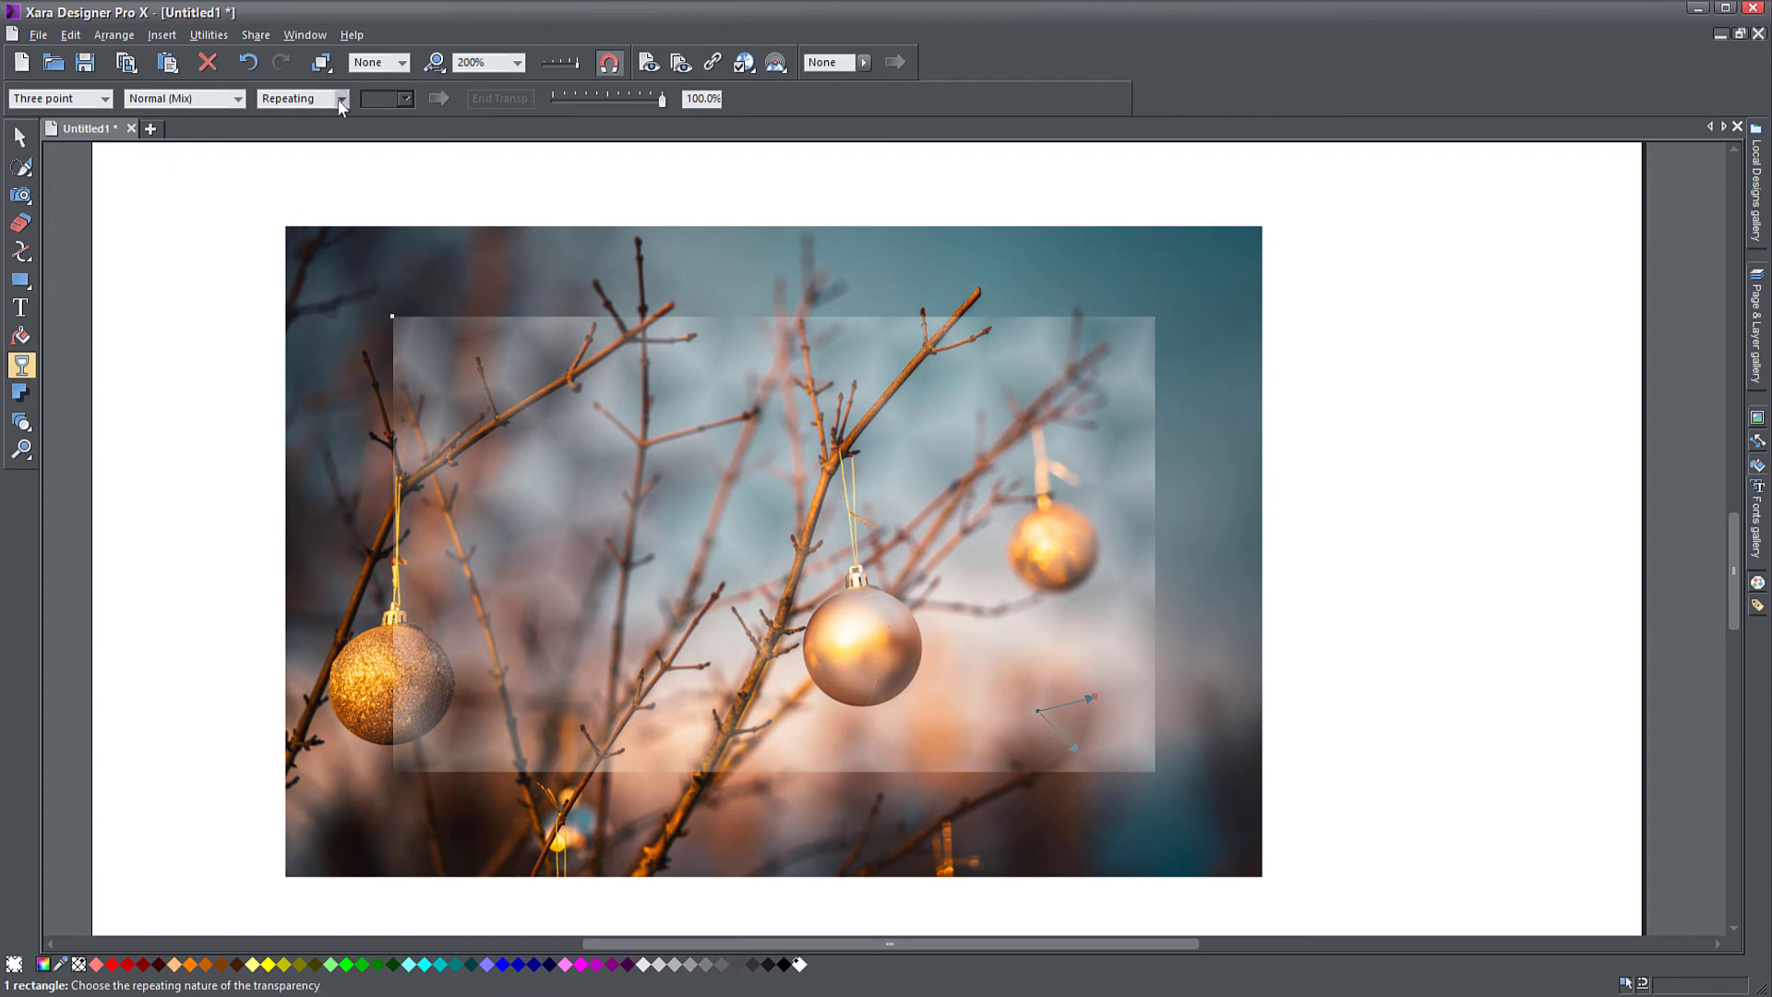
click(312, 116)
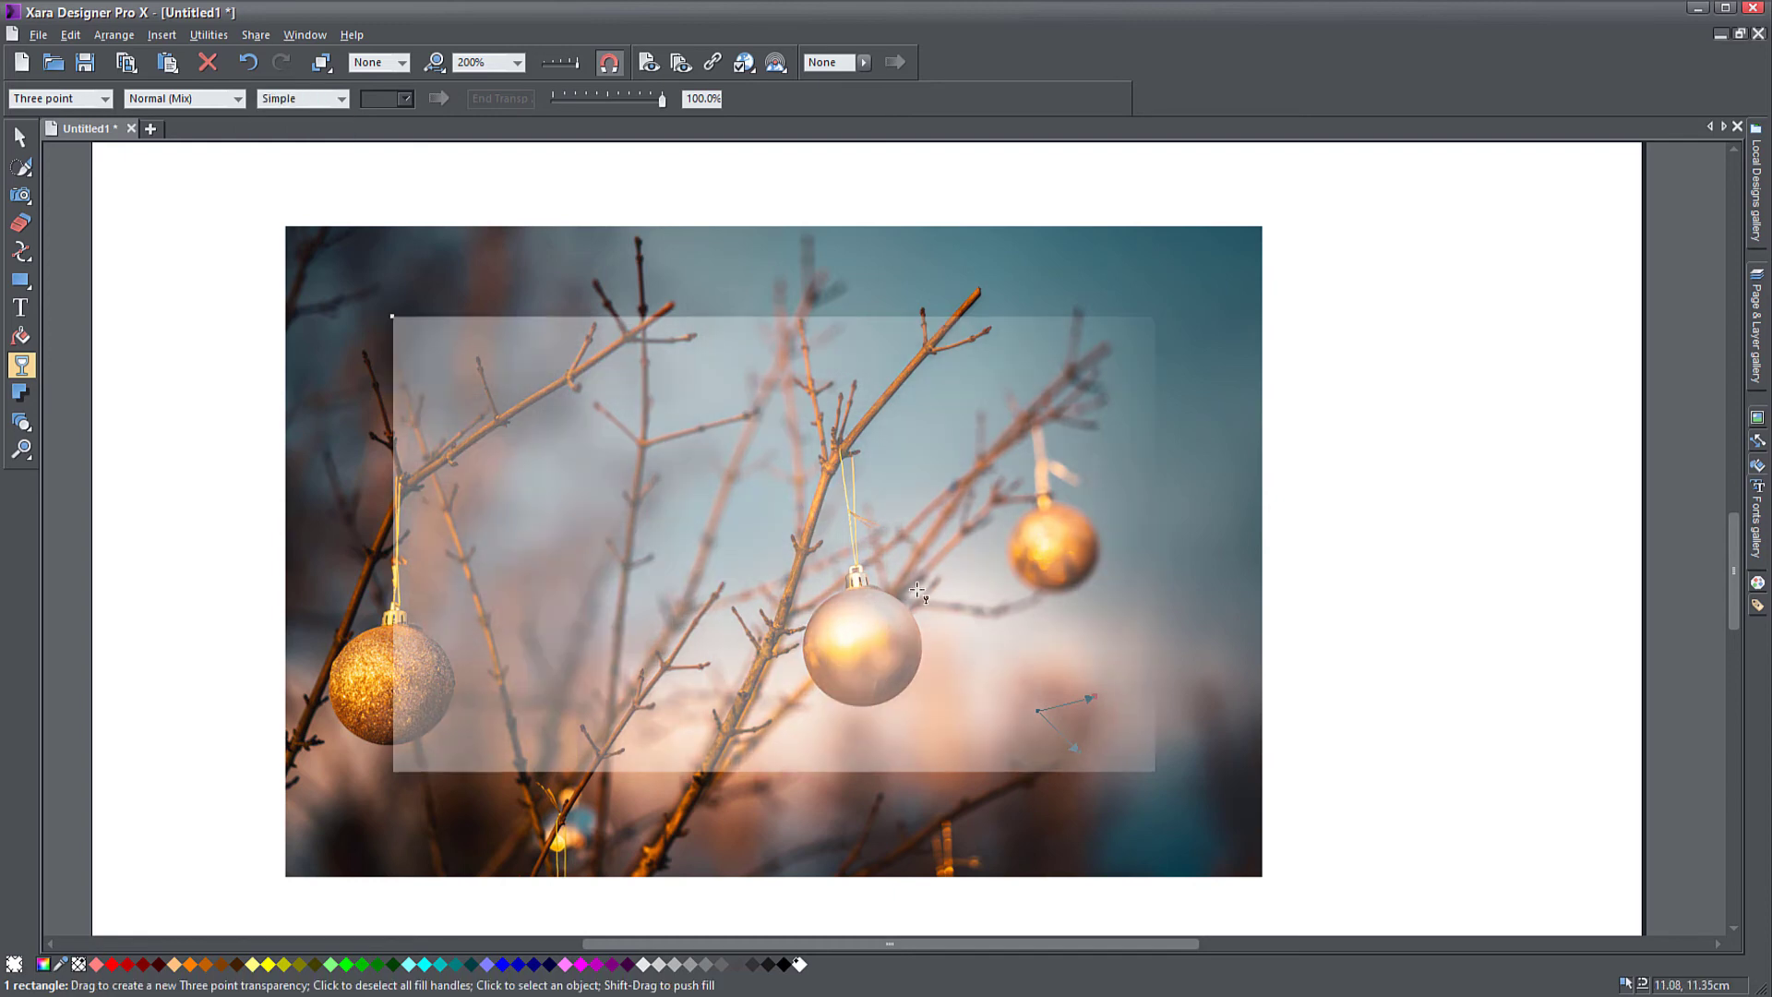
drag(885, 651, 758, 561)
Replace it with a Four point transparency, reshape its parallelogram, and set it to Repeating.
click(104, 98)
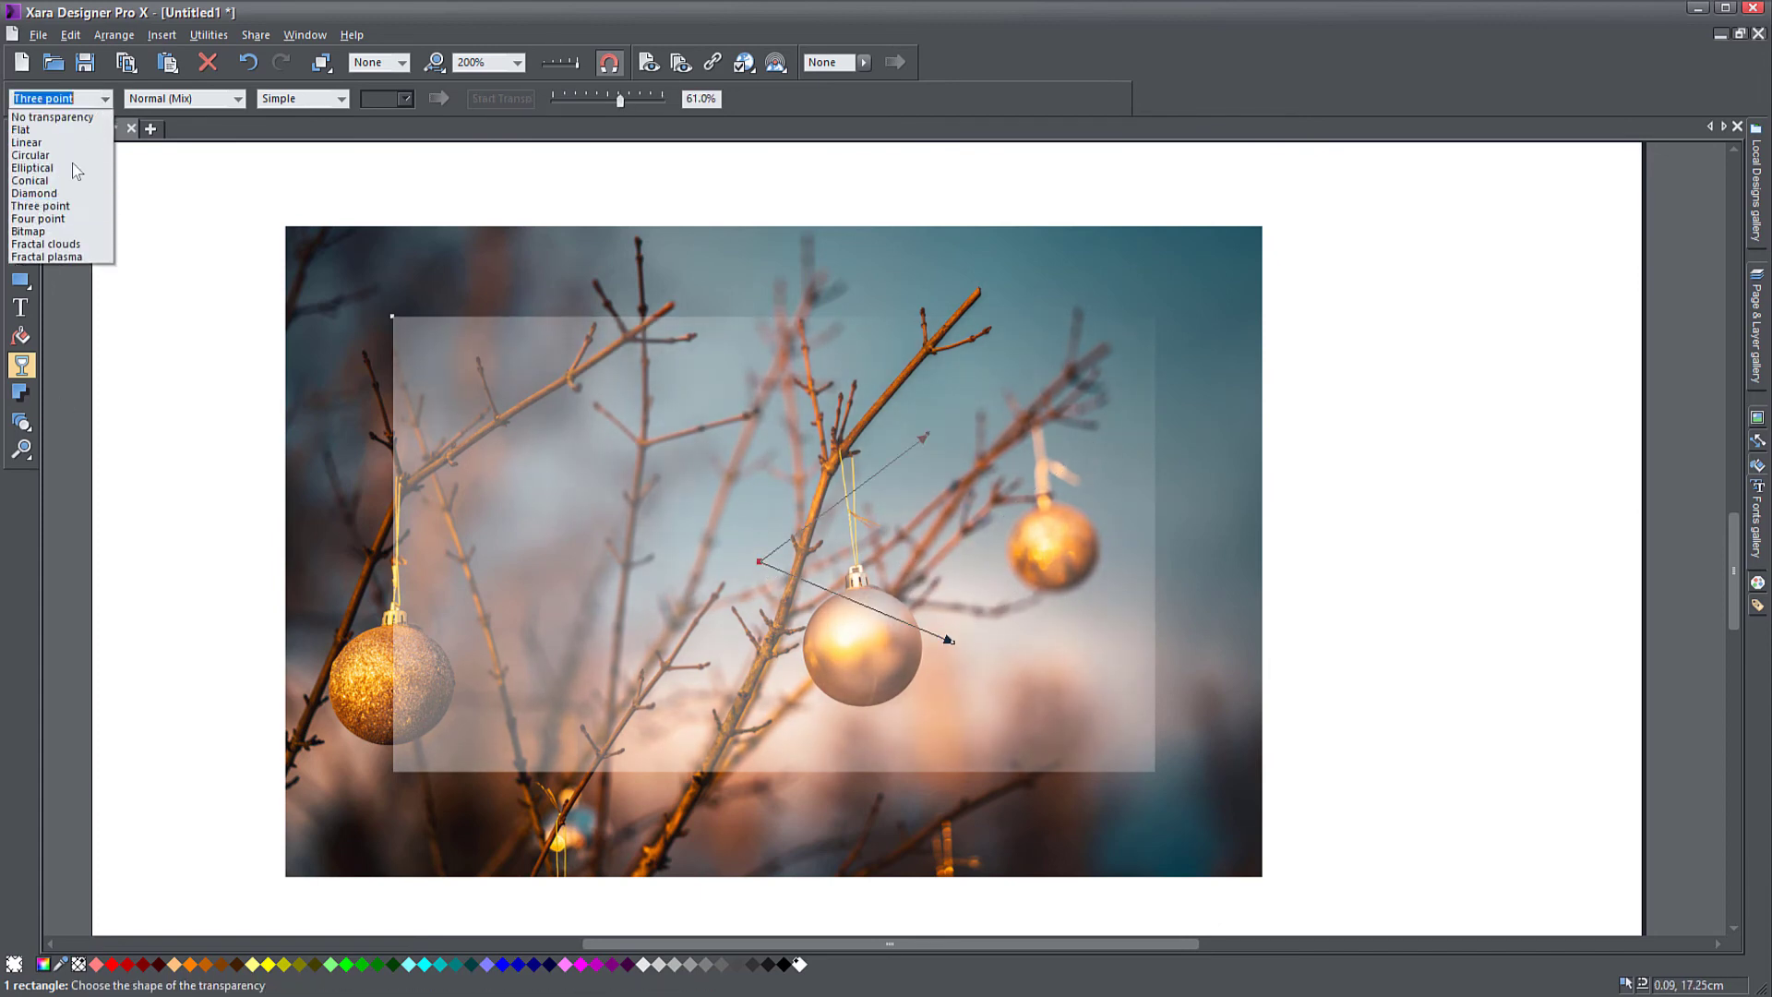
click(72, 198)
drag(922, 436, 771, 413)
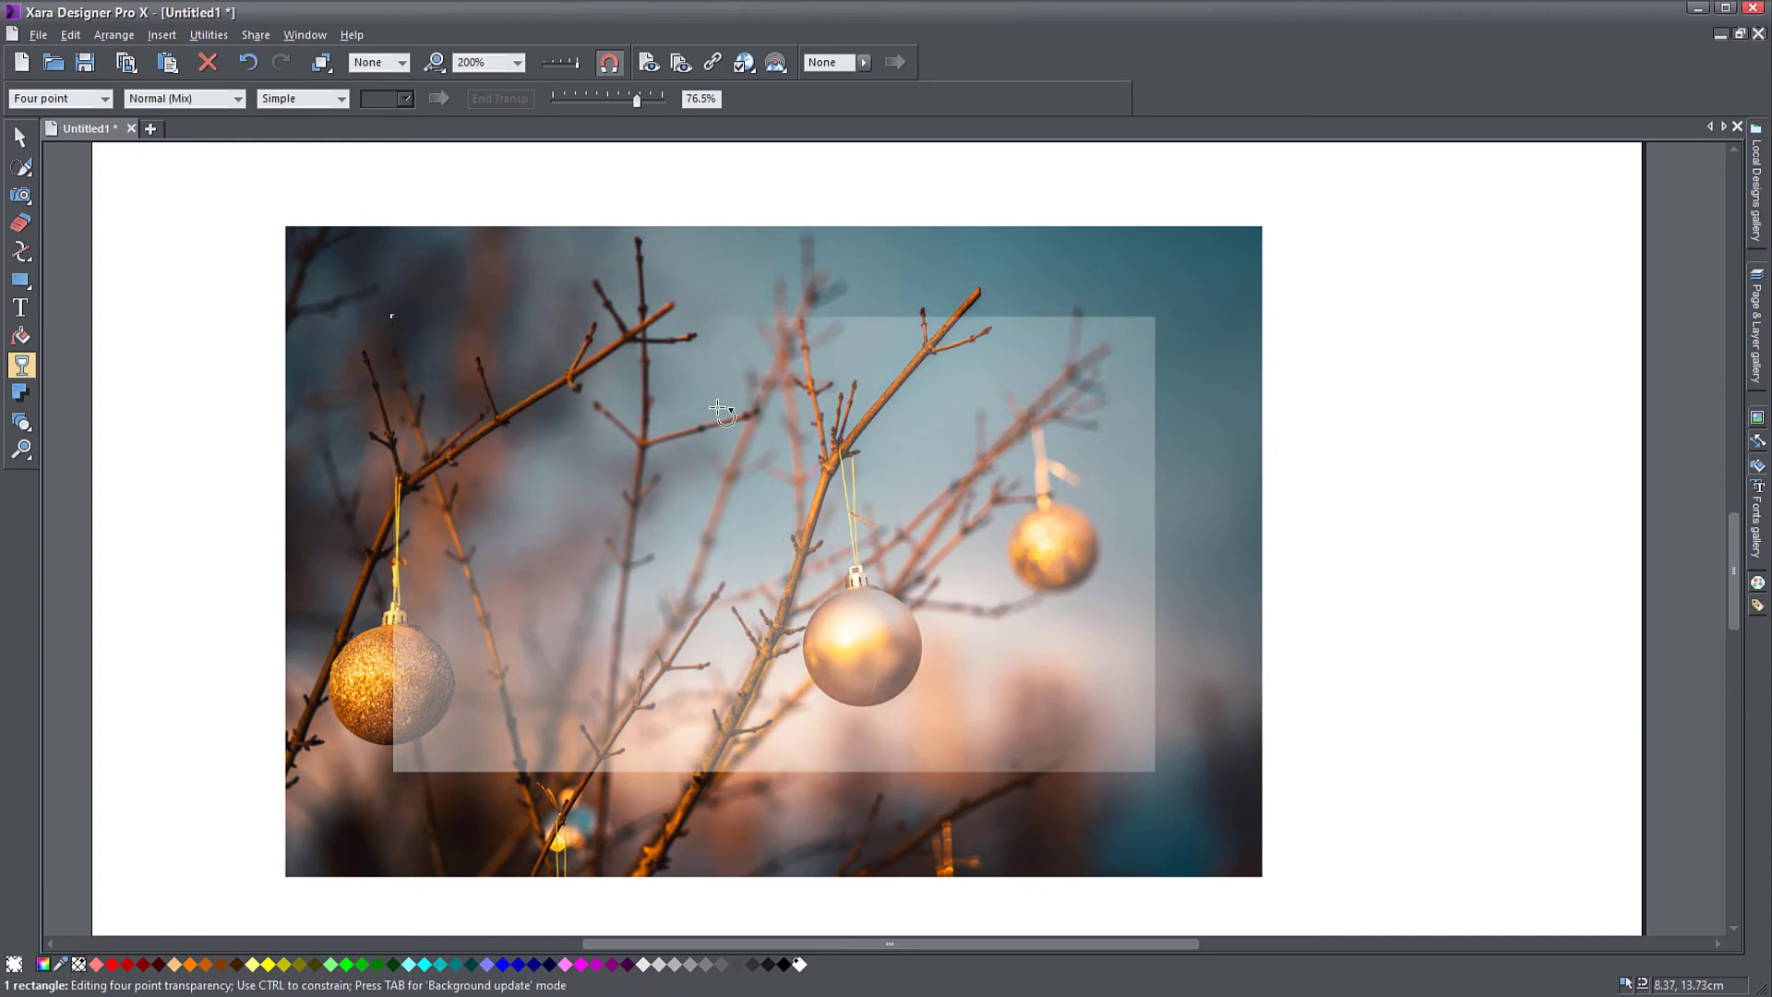
drag(951, 640, 907, 572)
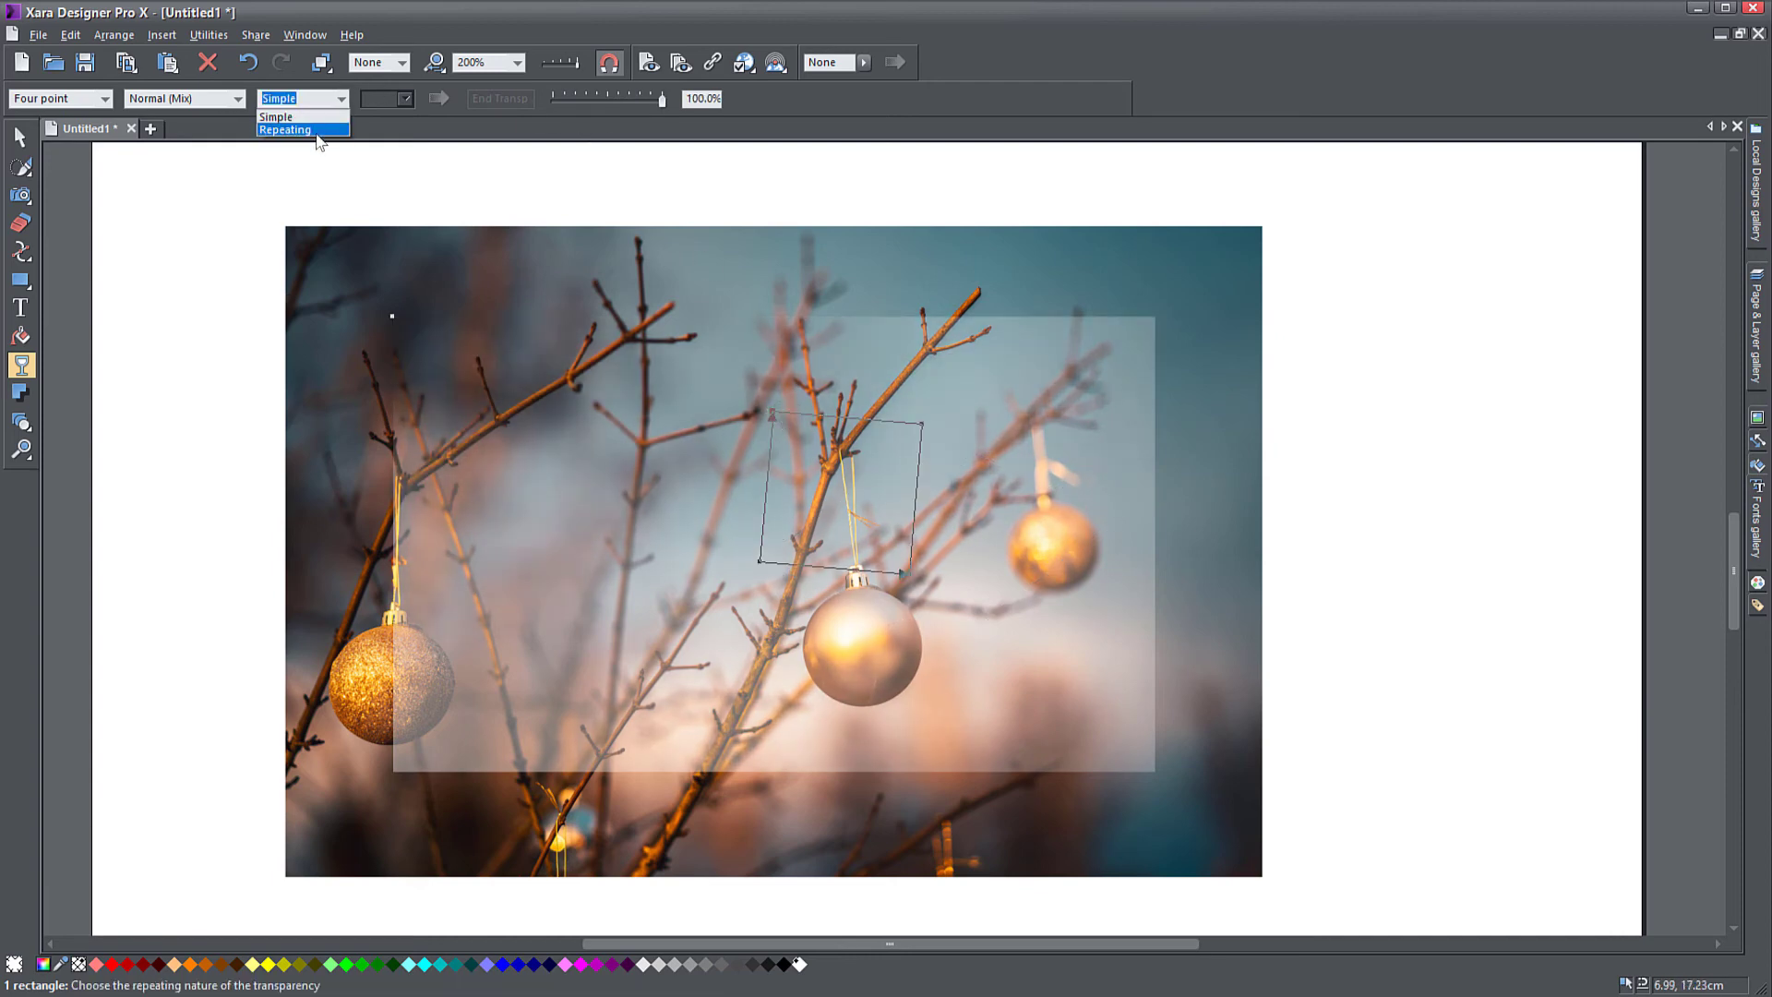
click(305, 131)
drag(771, 412, 767, 554)
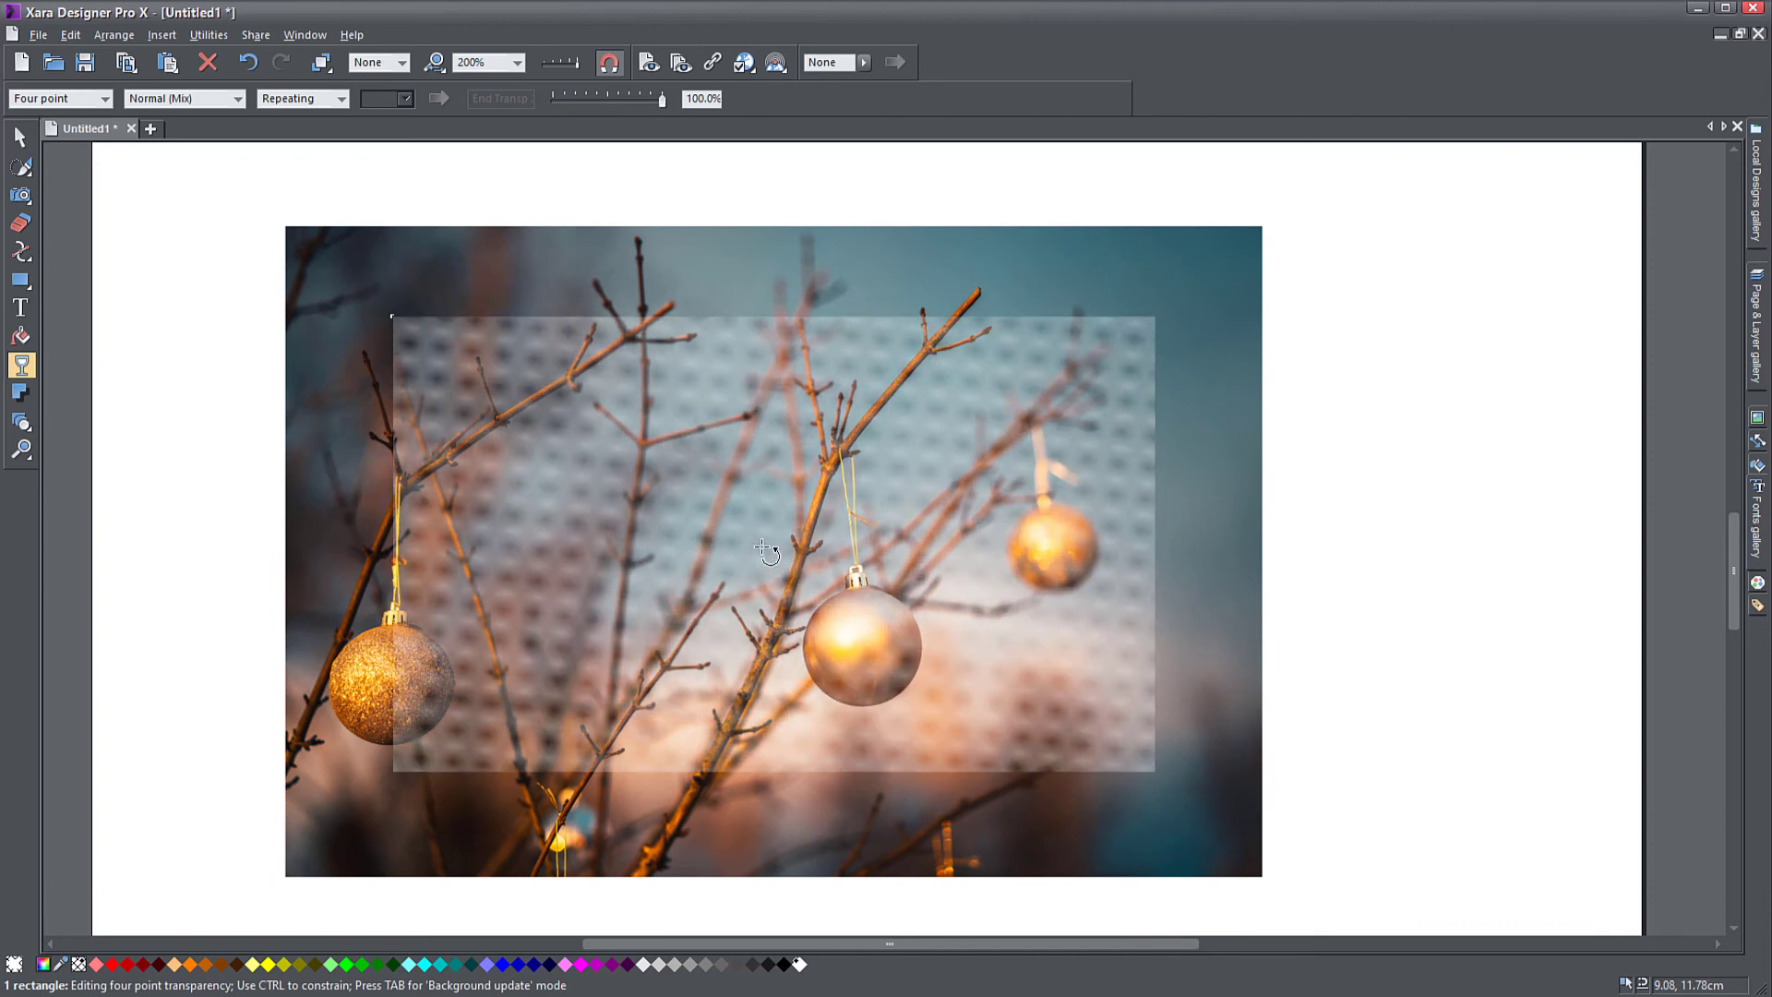
Switch the rectangle's transparency shape to Bitmap, then rotate, move and adjust the strength of the pattern.
click(104, 99)
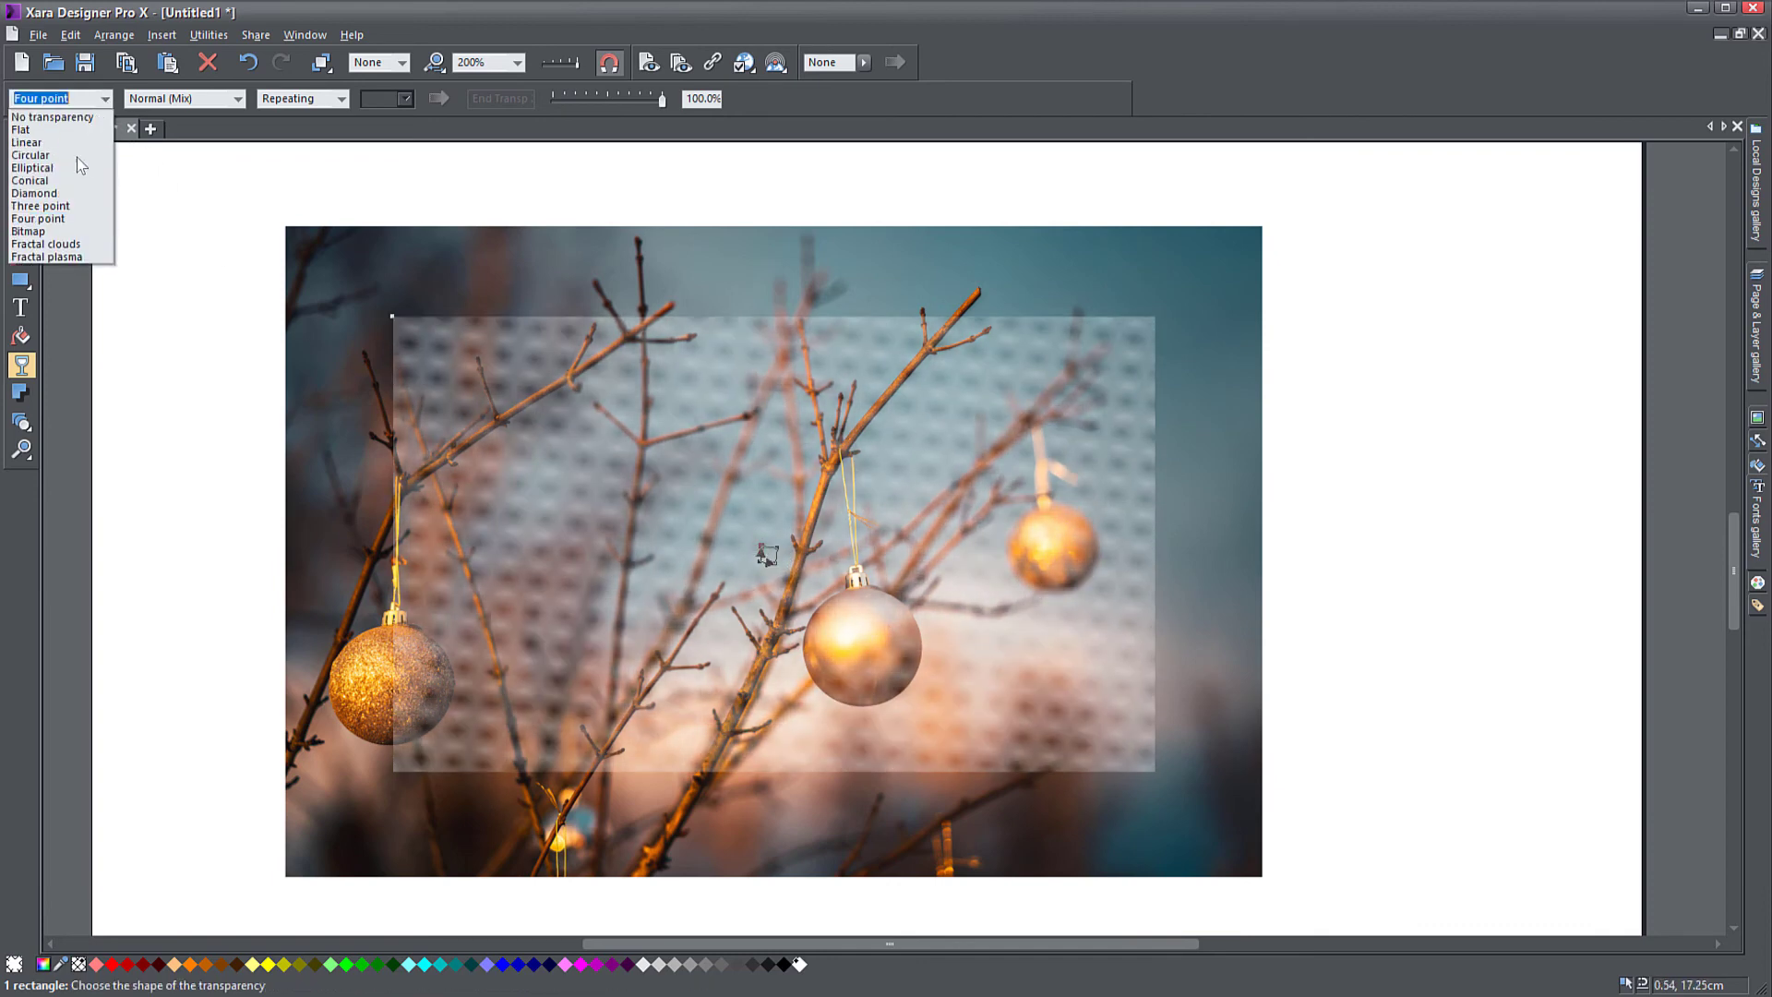
click(59, 230)
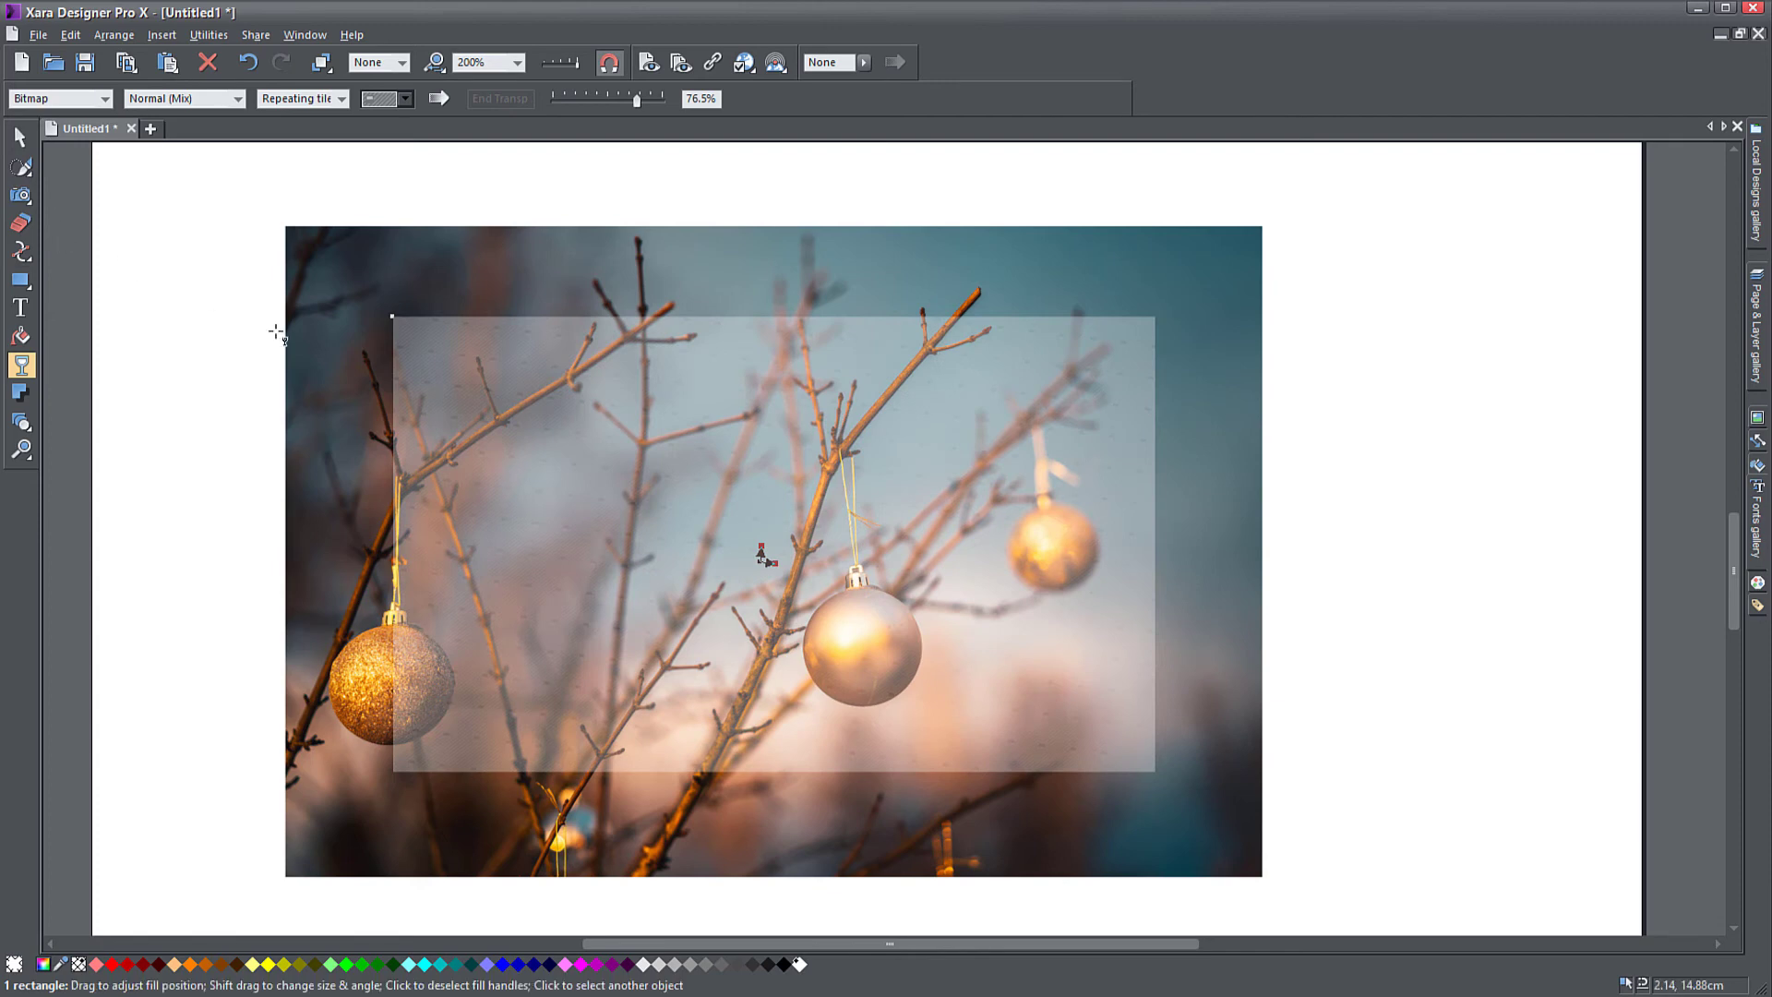
drag(840, 439, 904, 281)
drag(791, 548, 832, 598)
mouse_move(637, 98)
mouse_down()
mouse_move(675, 109)
mouse_move(651, 109)
mouse_up()
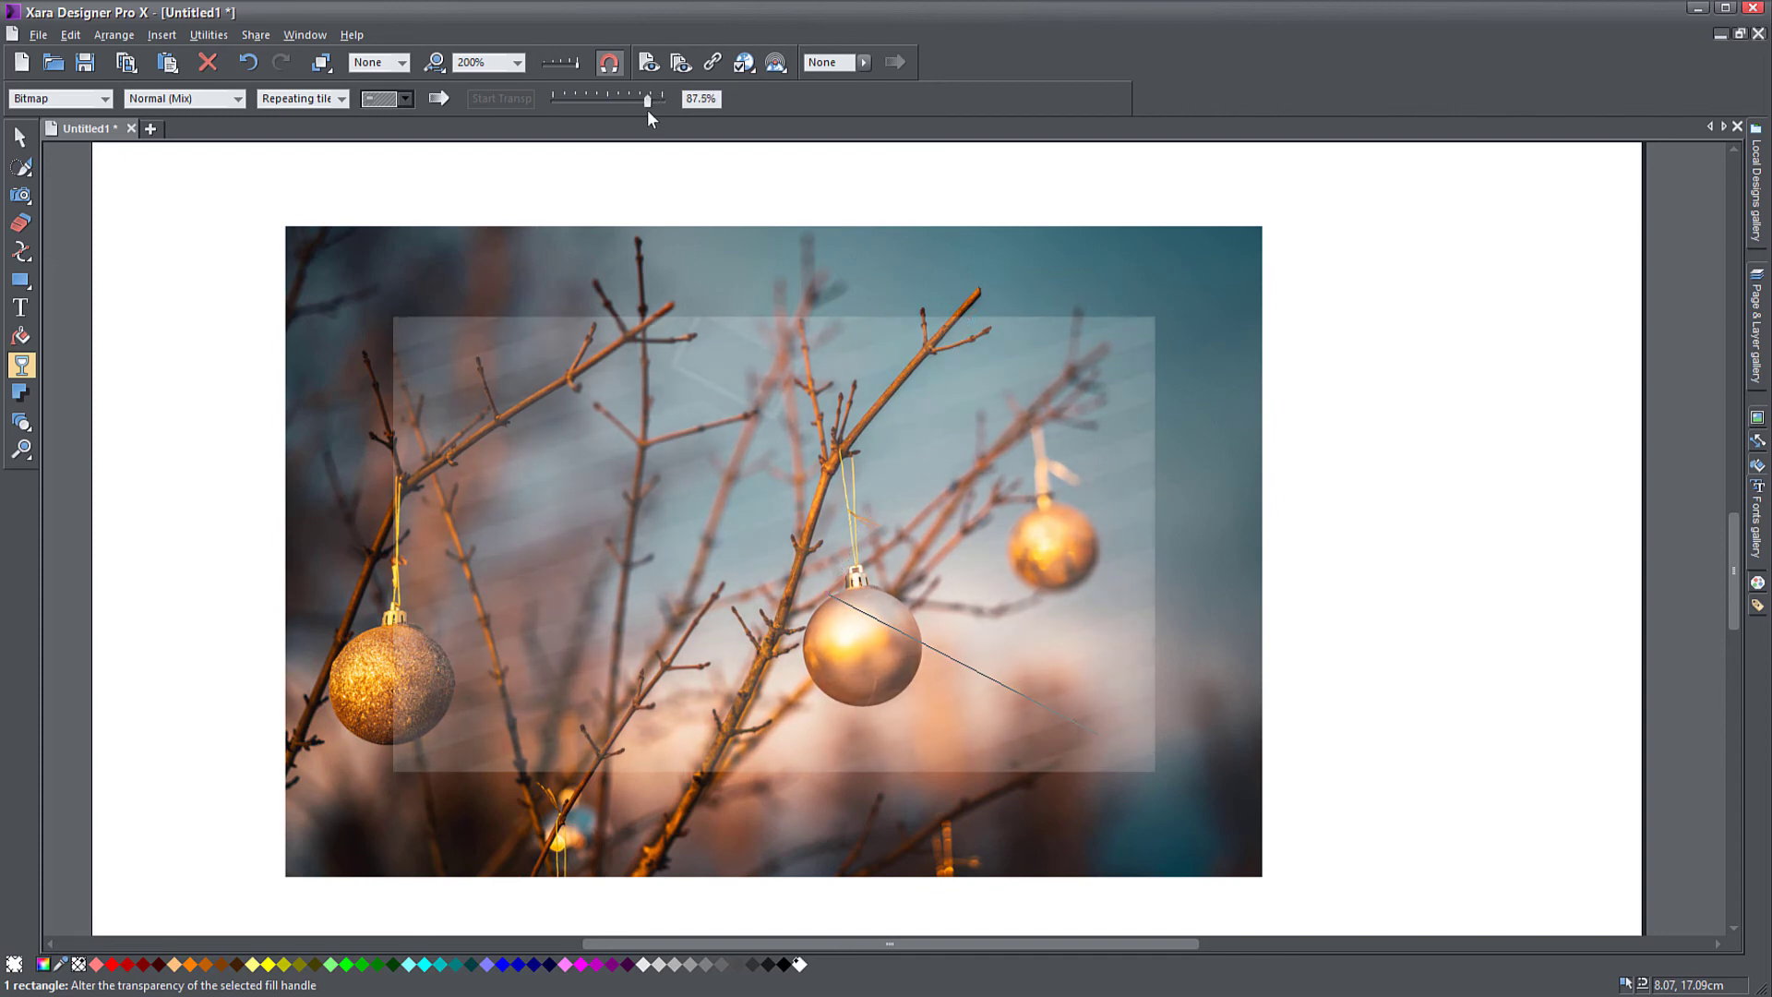
Use the wine-glass picture as the transparency bitmap, with enlarged upright tiles at about 47.5%.
click(403, 98)
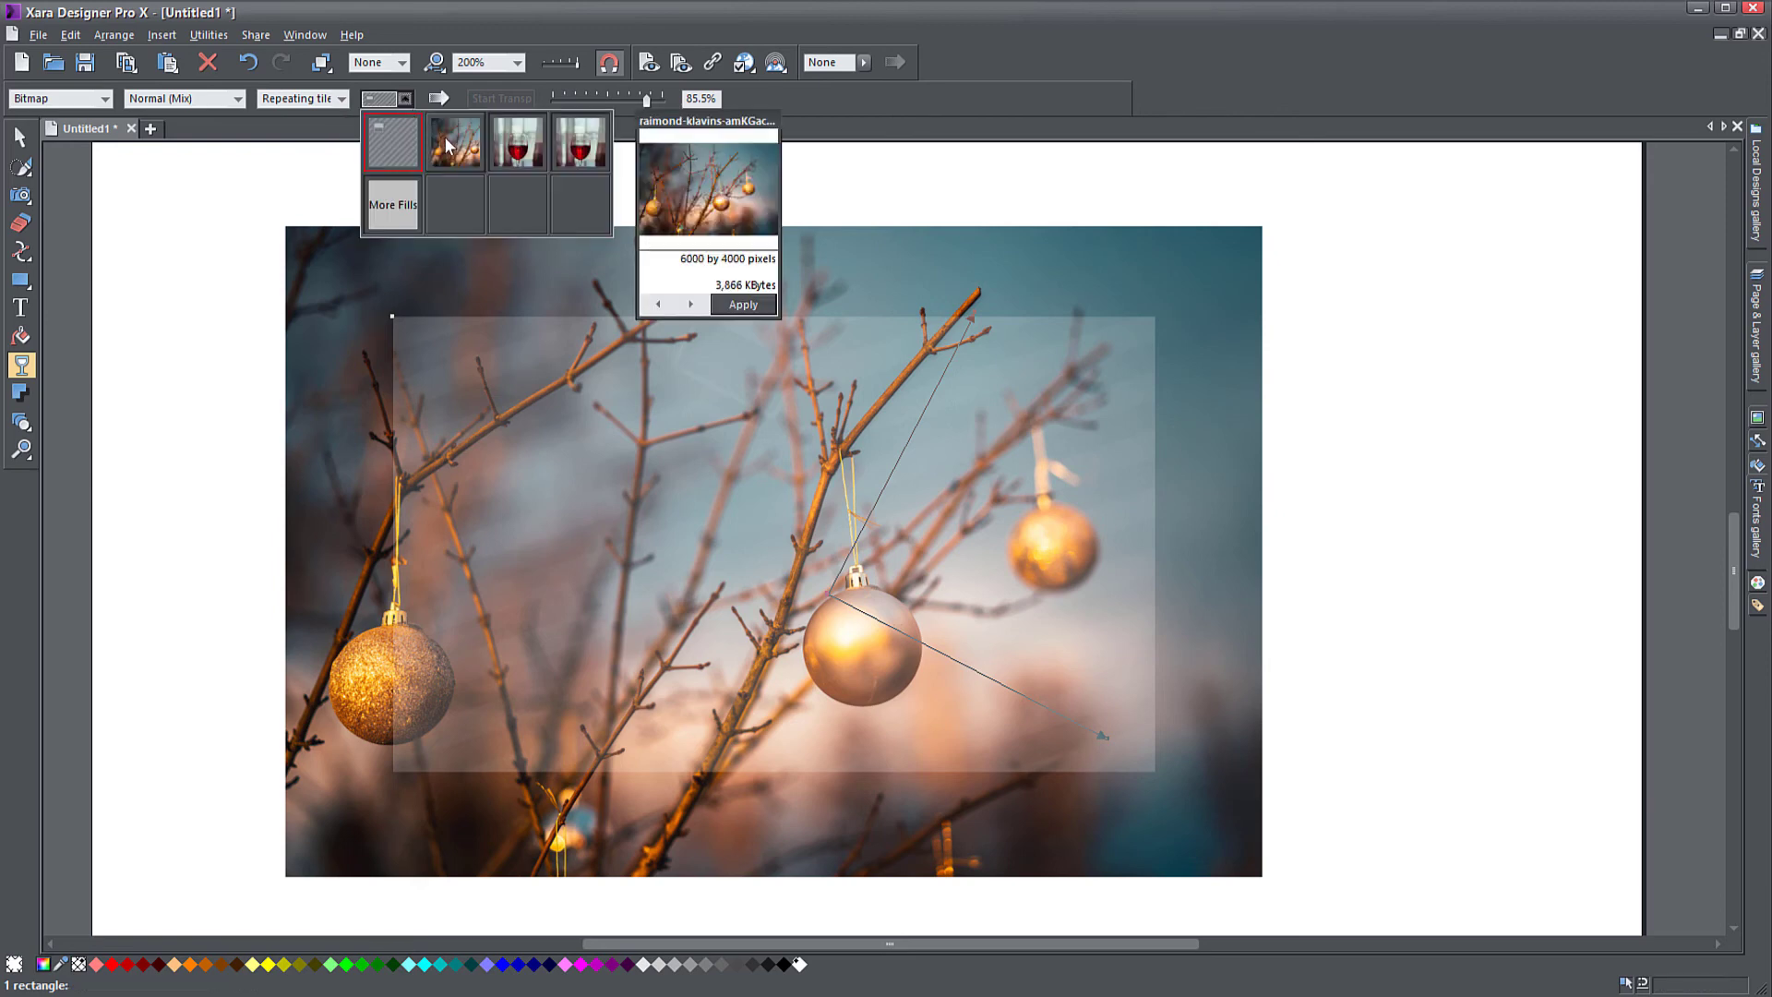
click(518, 154)
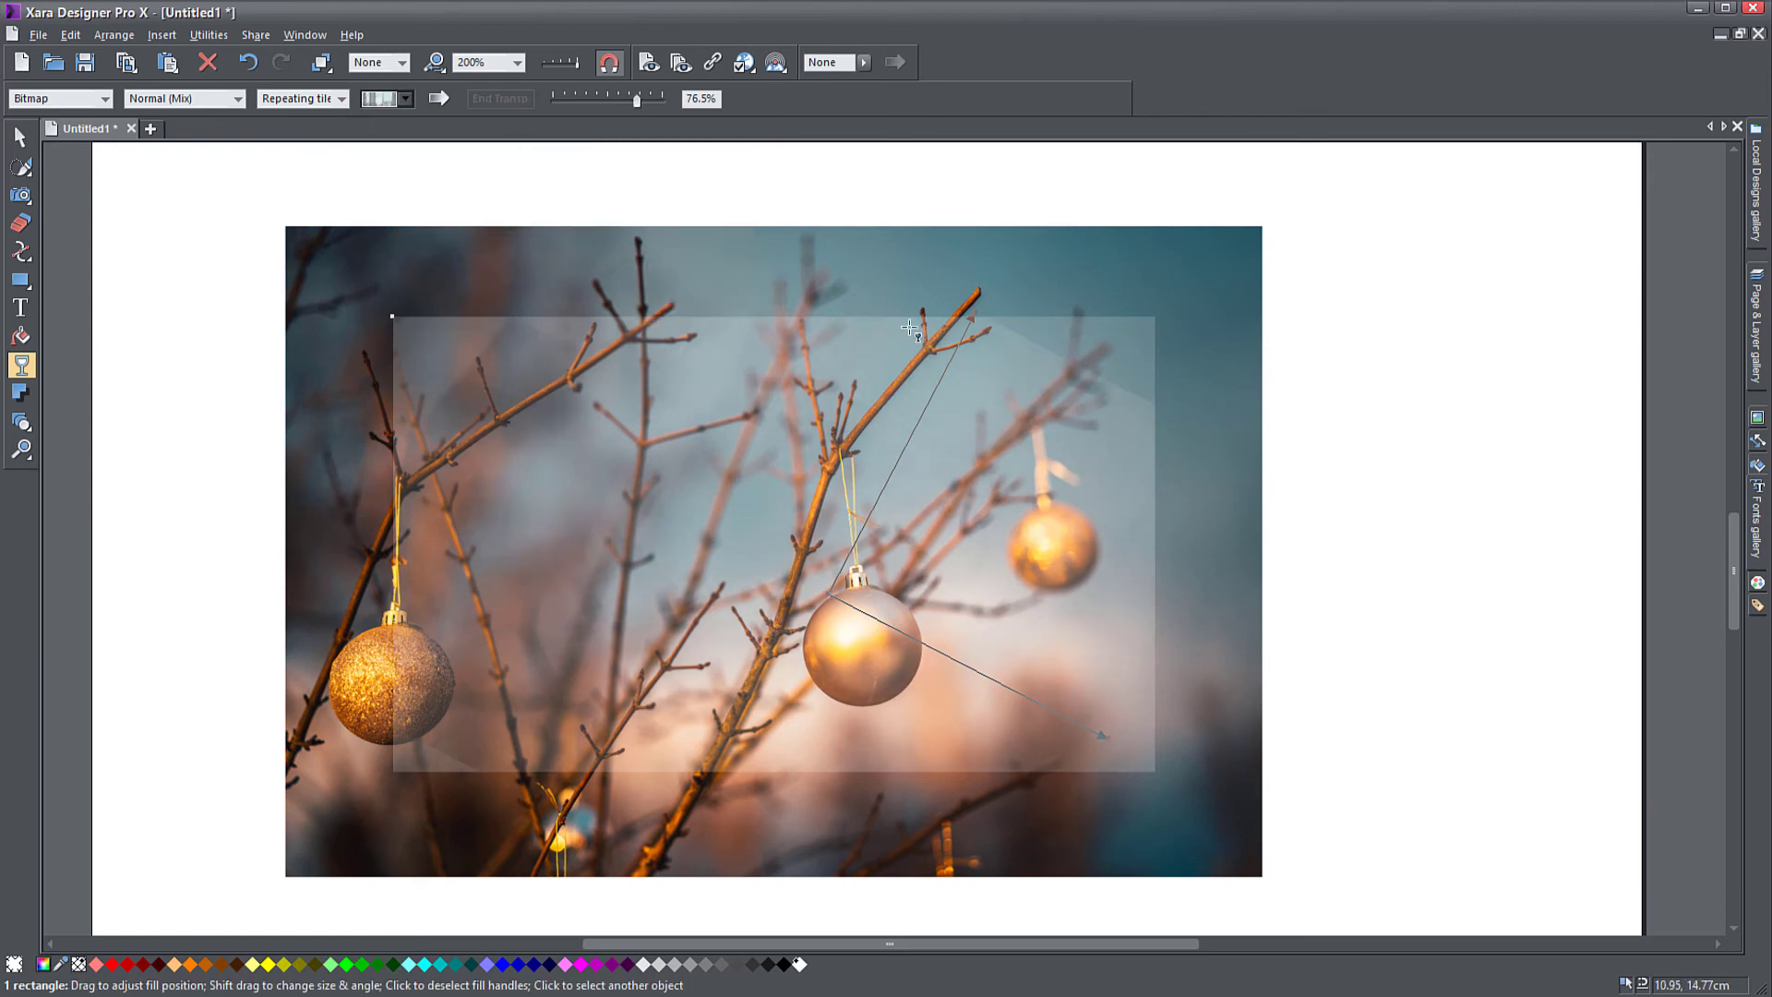
drag(995, 317, 830, 565)
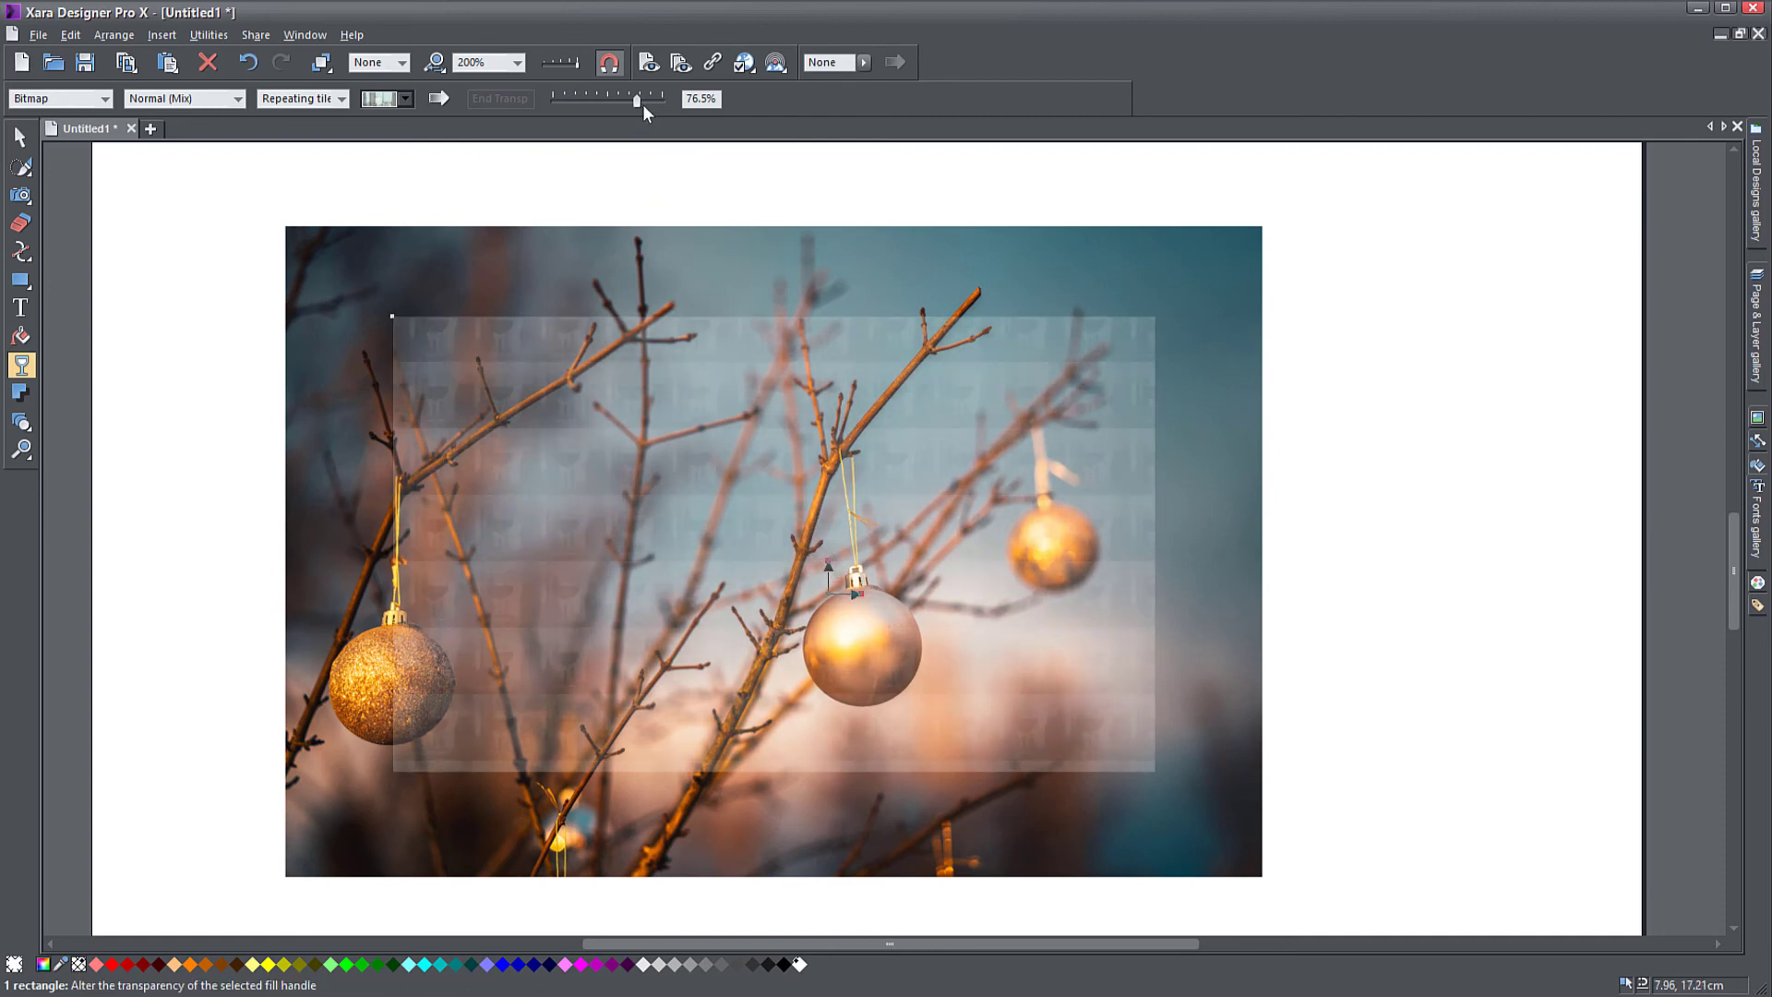
drag(641, 100, 605, 107)
drag(835, 561, 922, 390)
drag(833, 594, 531, 420)
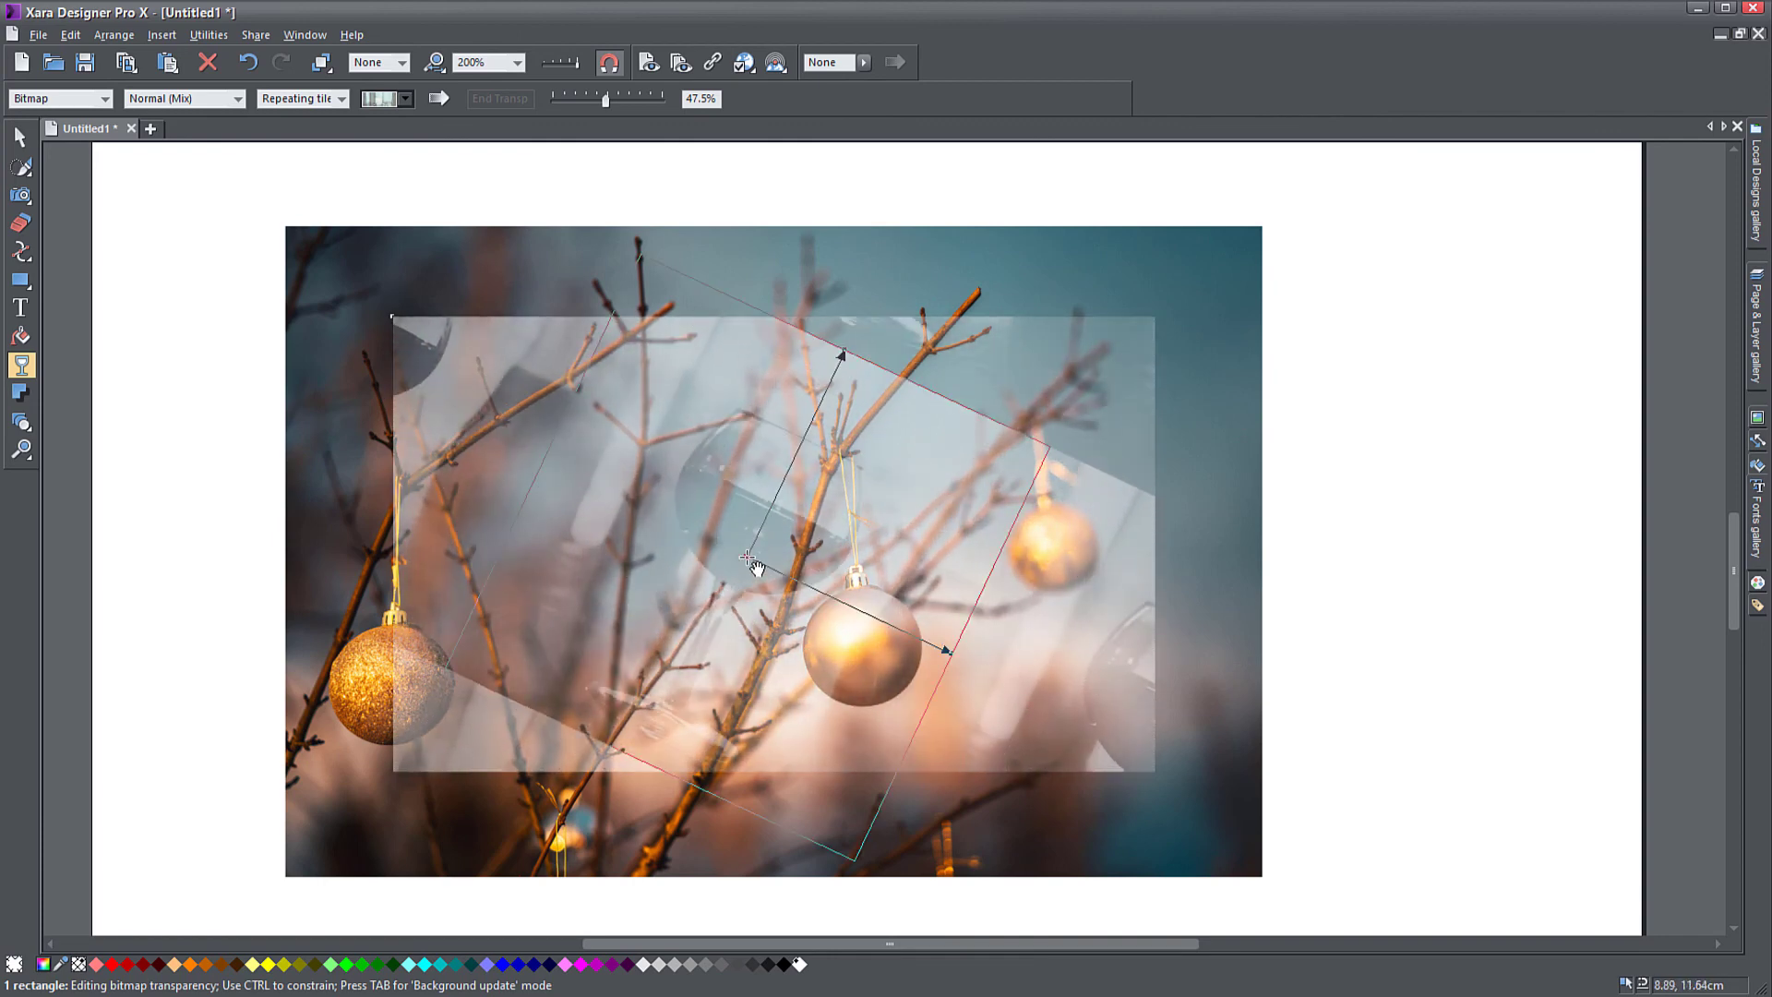
drag(749, 561, 800, 217)
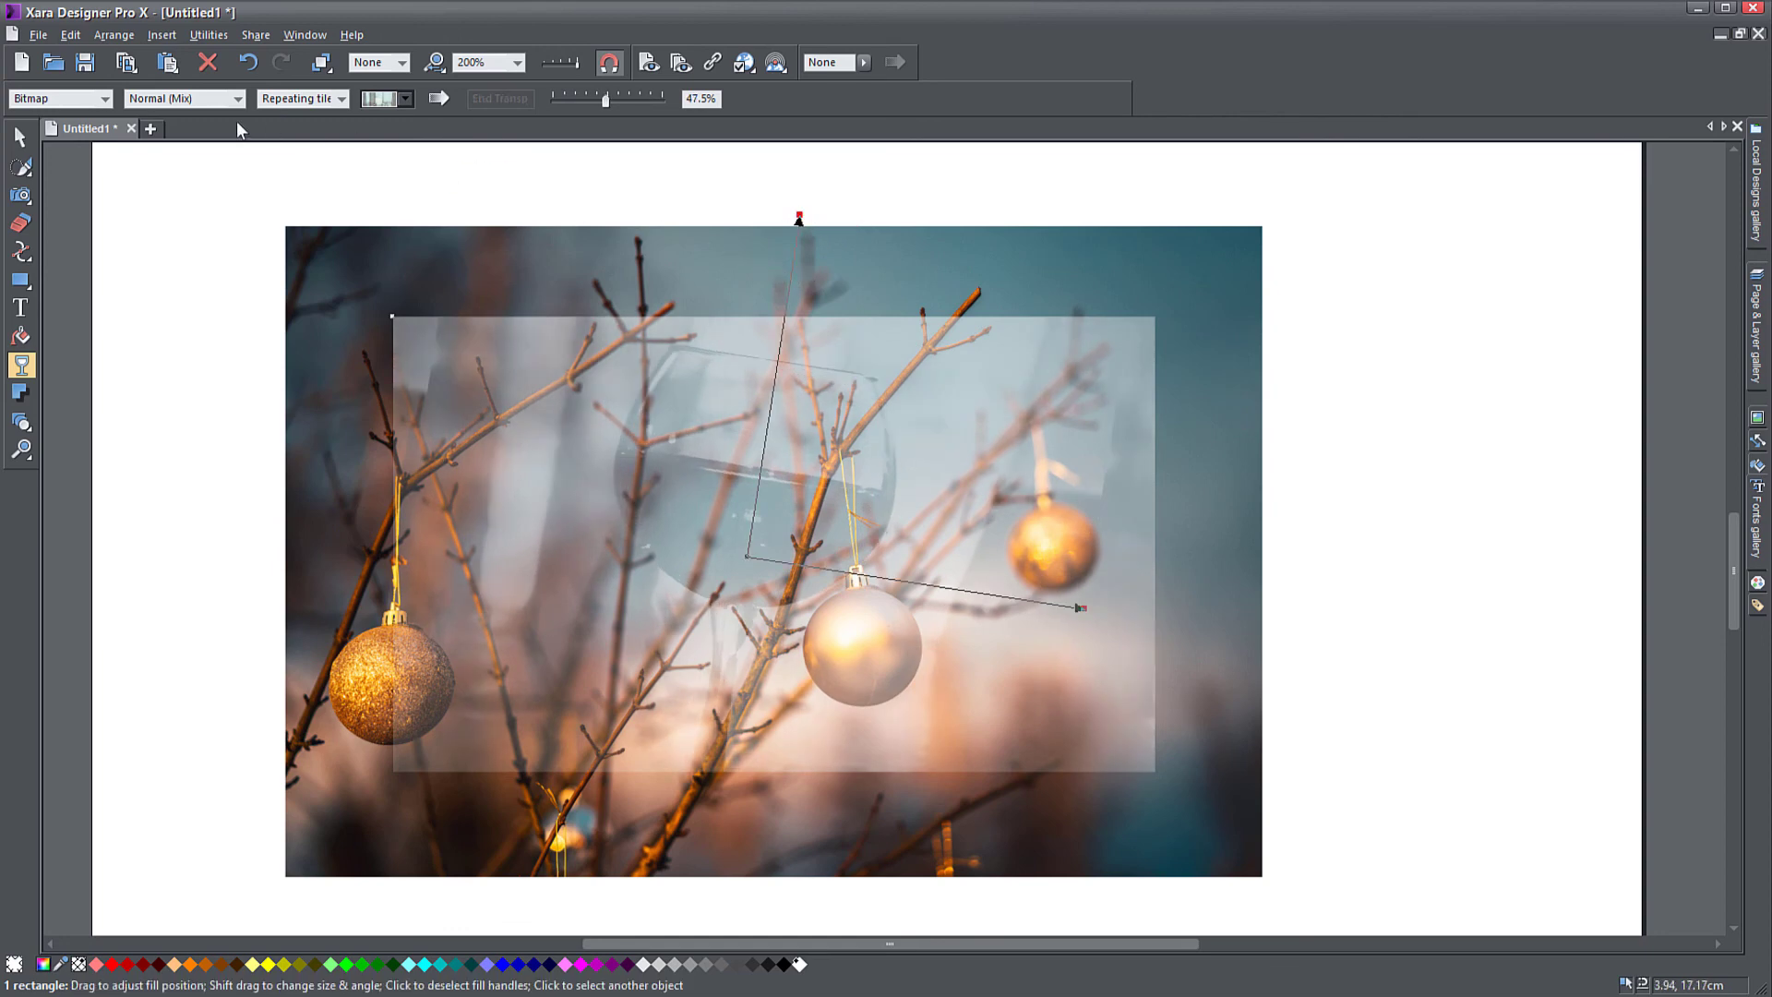
Try Fractal clouds, then switch to Fractal plasma and enlarge its tiles until the pattern nearly fades.
click(111, 102)
click(60, 245)
click(105, 100)
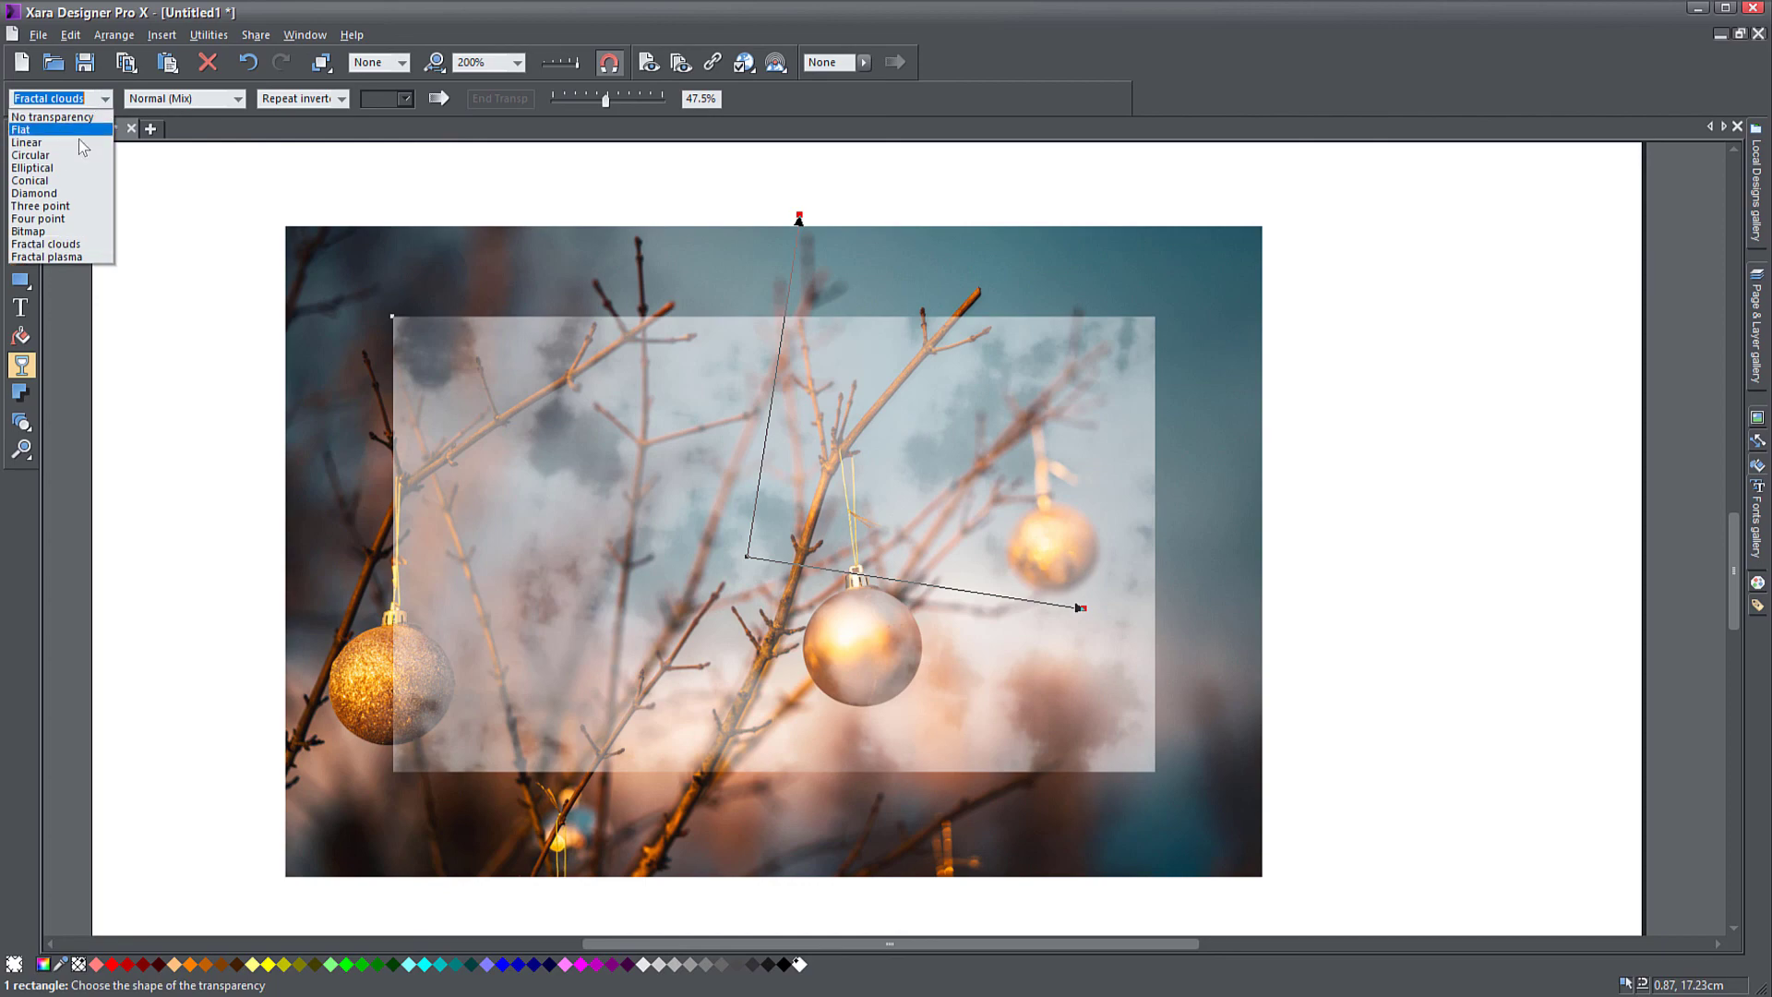
click(55, 257)
drag(793, 272, 826, 392)
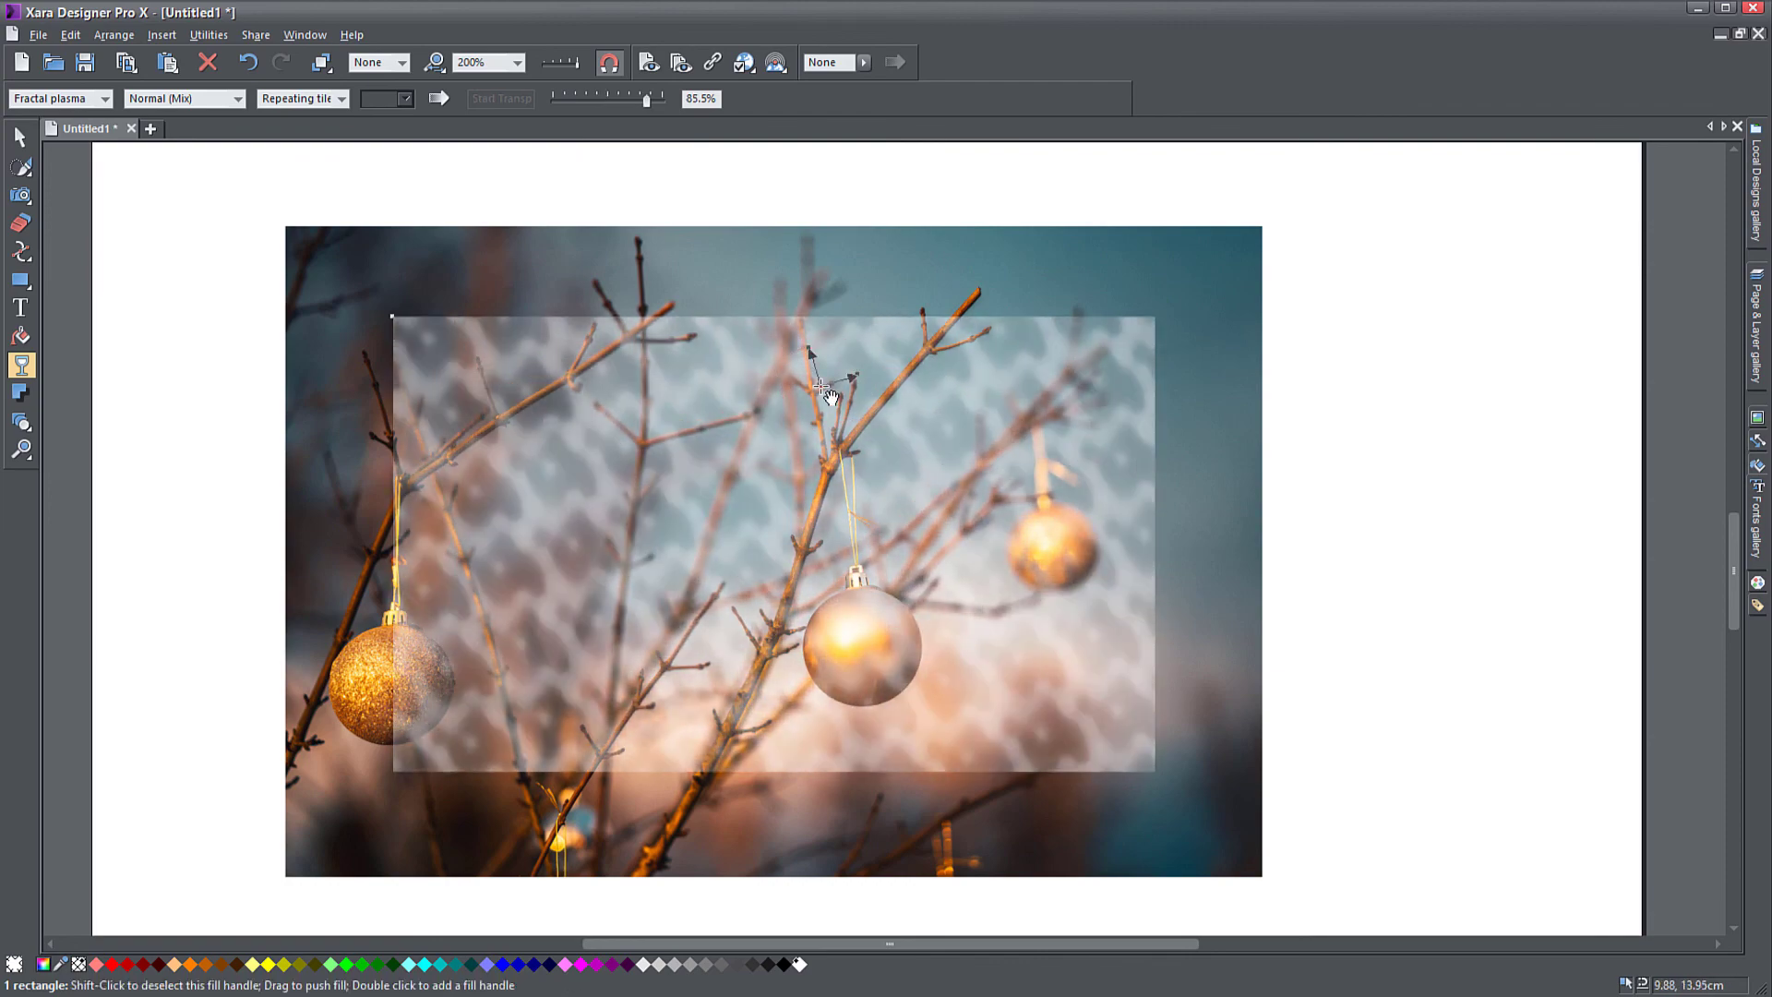
drag(835, 378, 1076, 492)
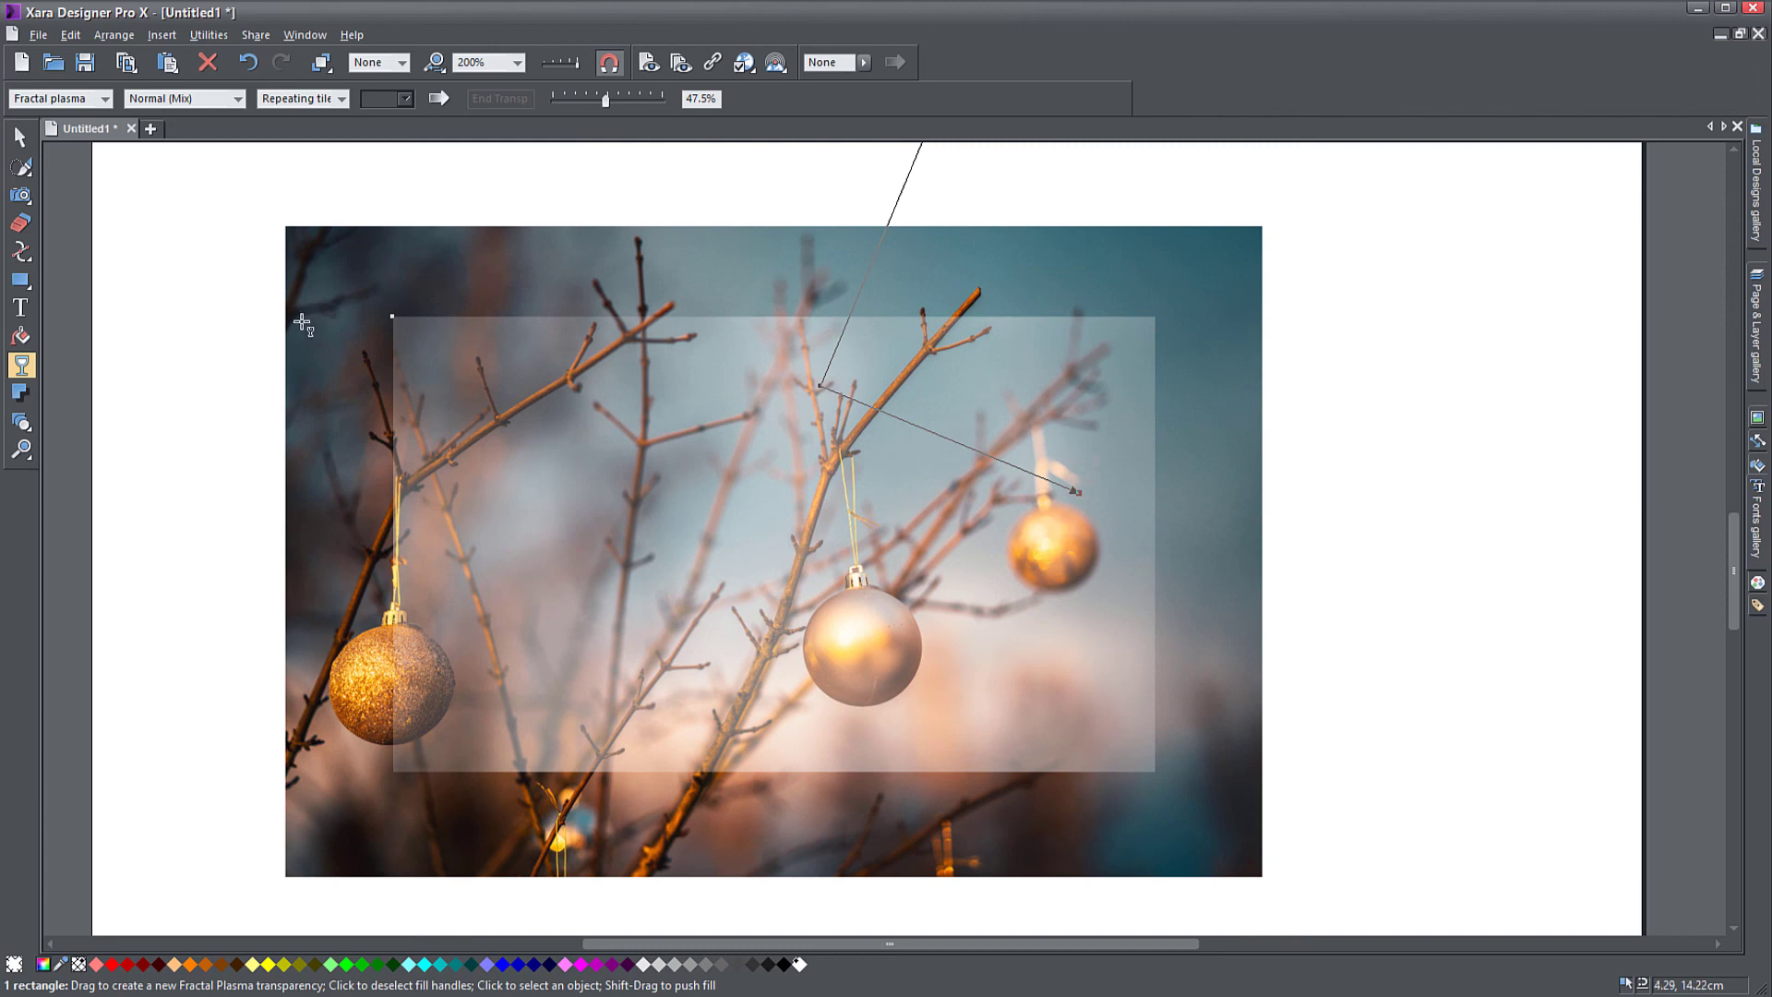
Leave the Transparency tool with F2, returning to the Selector tool for ordinary object selection.
key(F2)
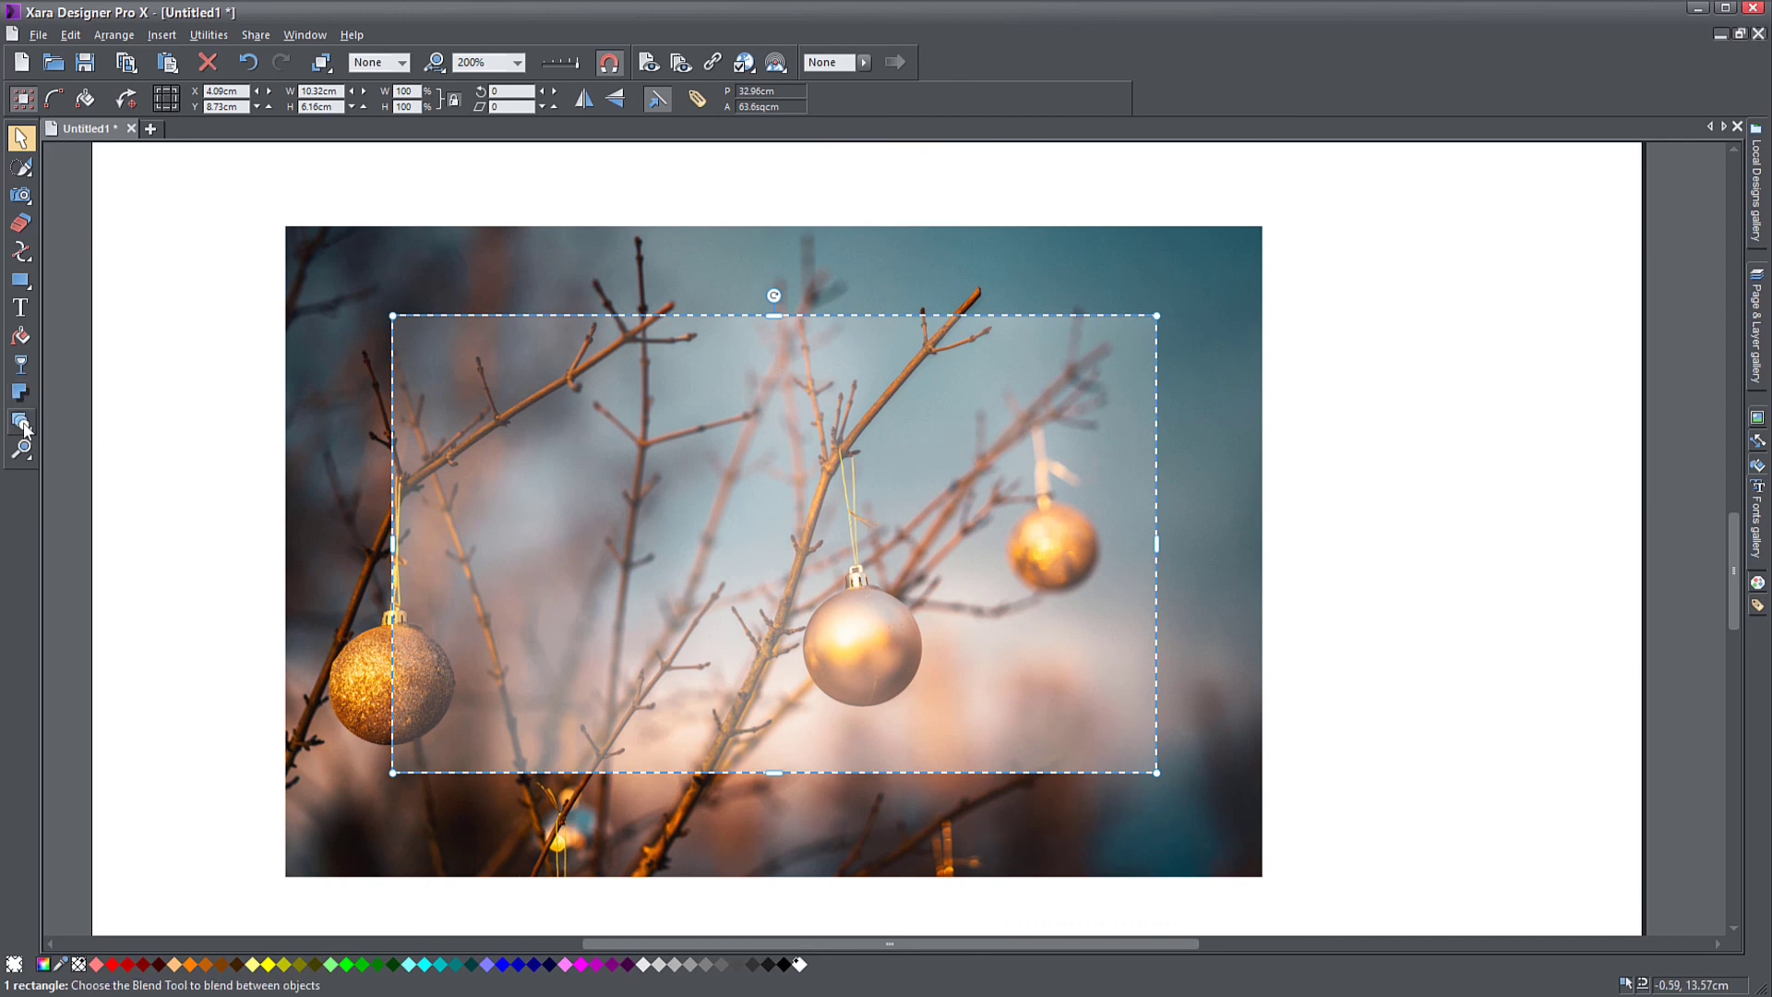
mouse_move(31, 397)
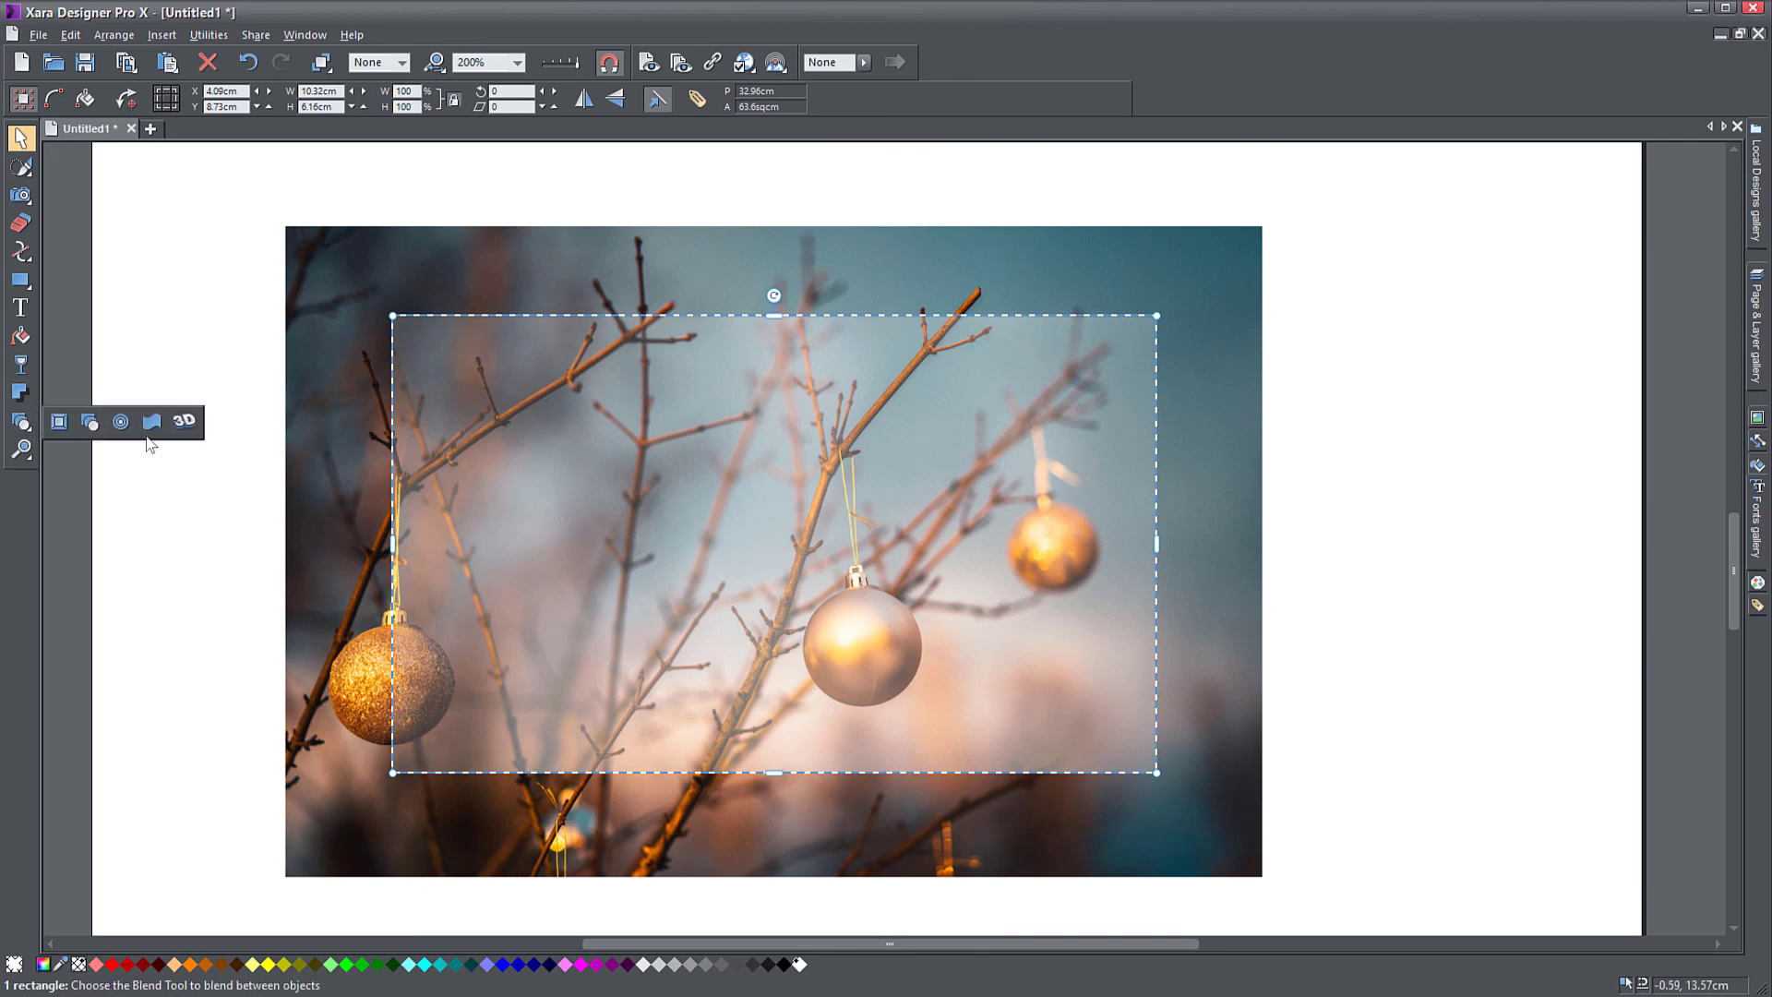